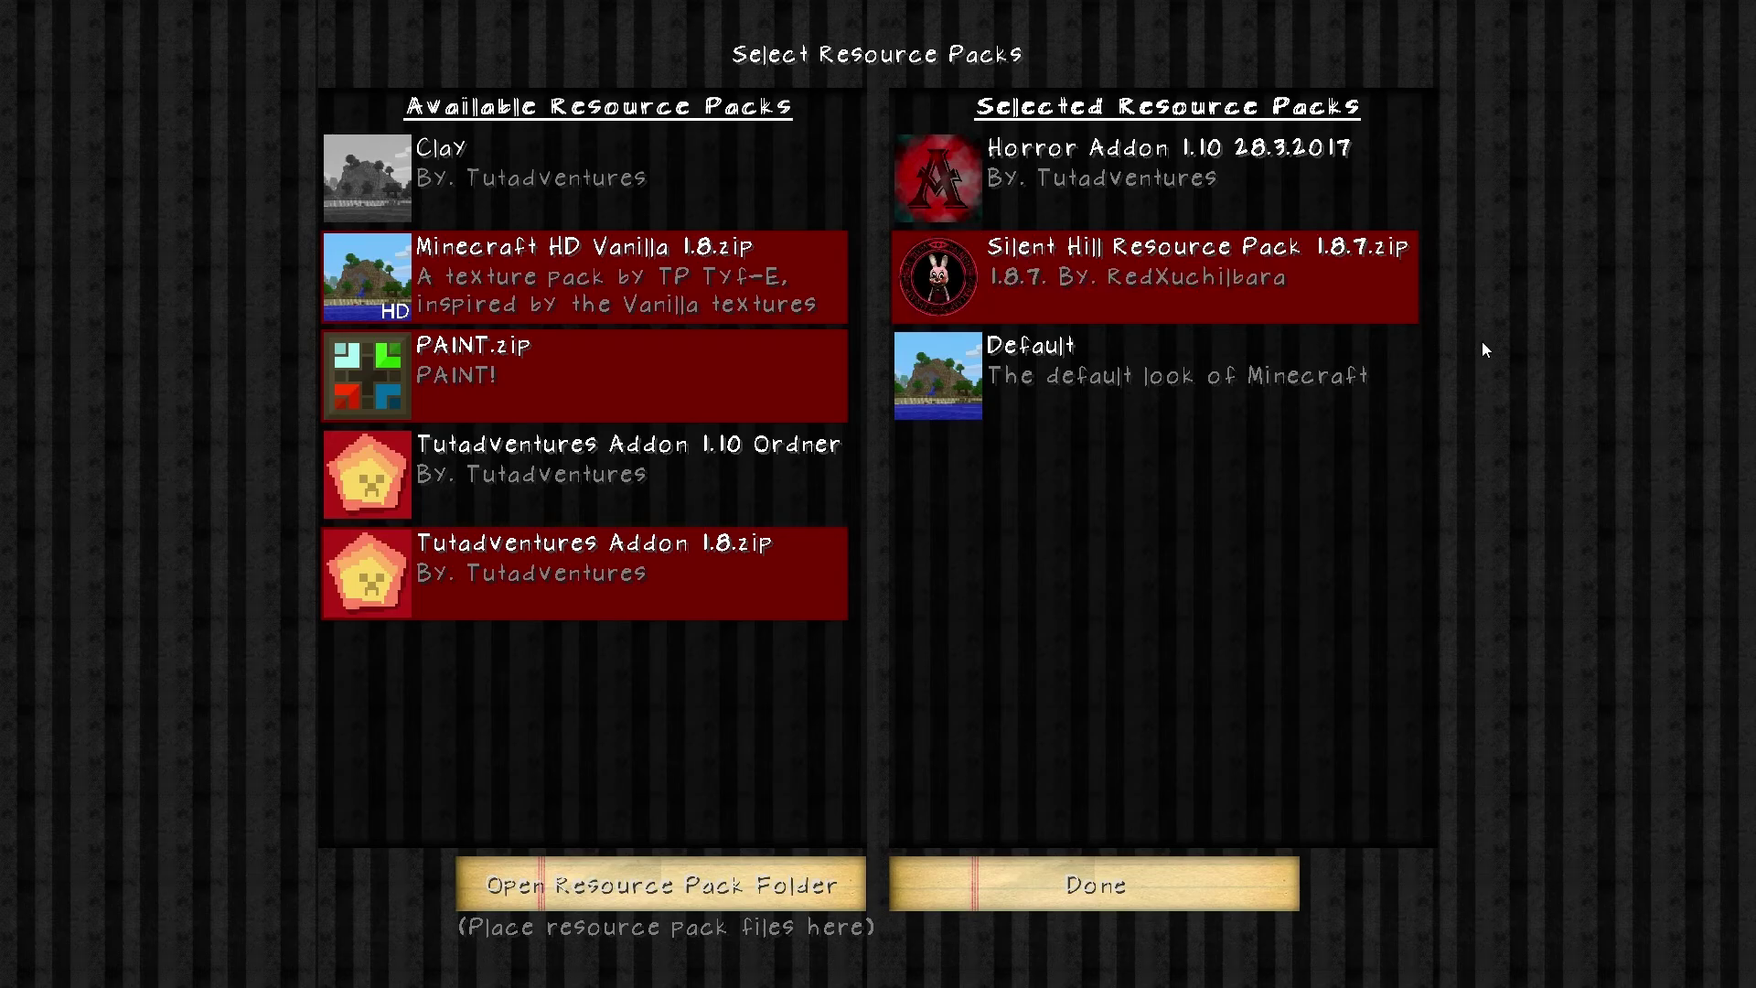
pyautogui.moveTo(1204, 271)
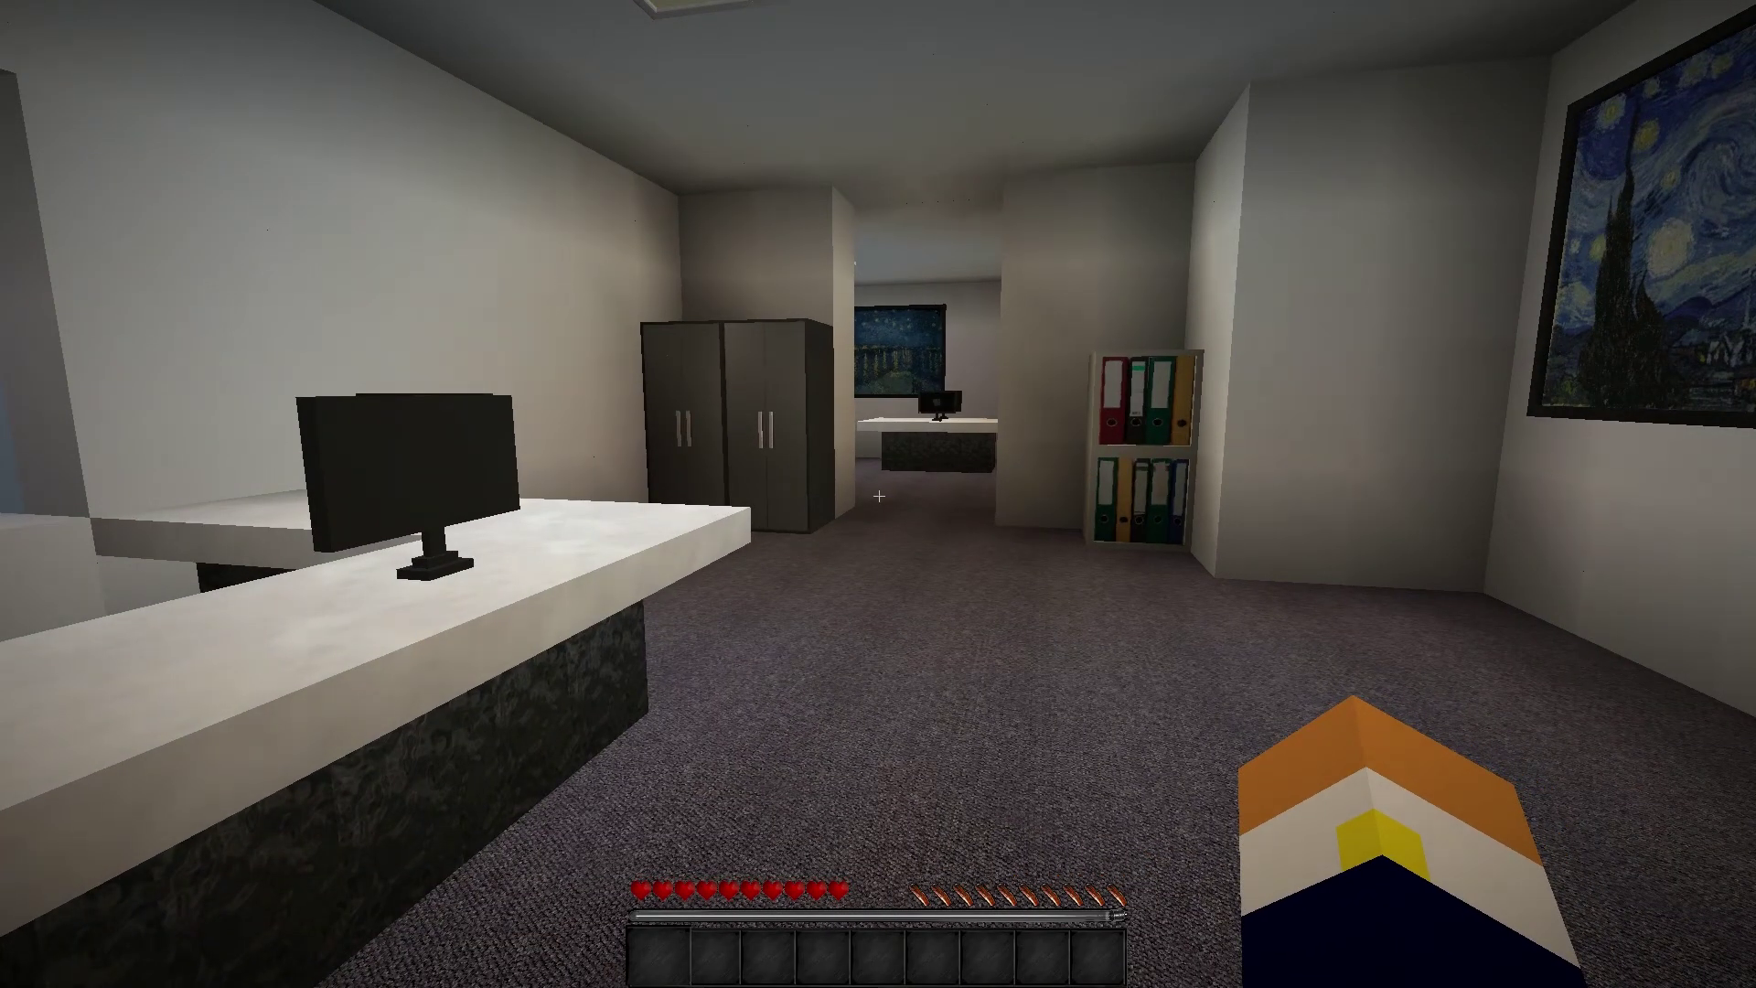
pyautogui.press('d')
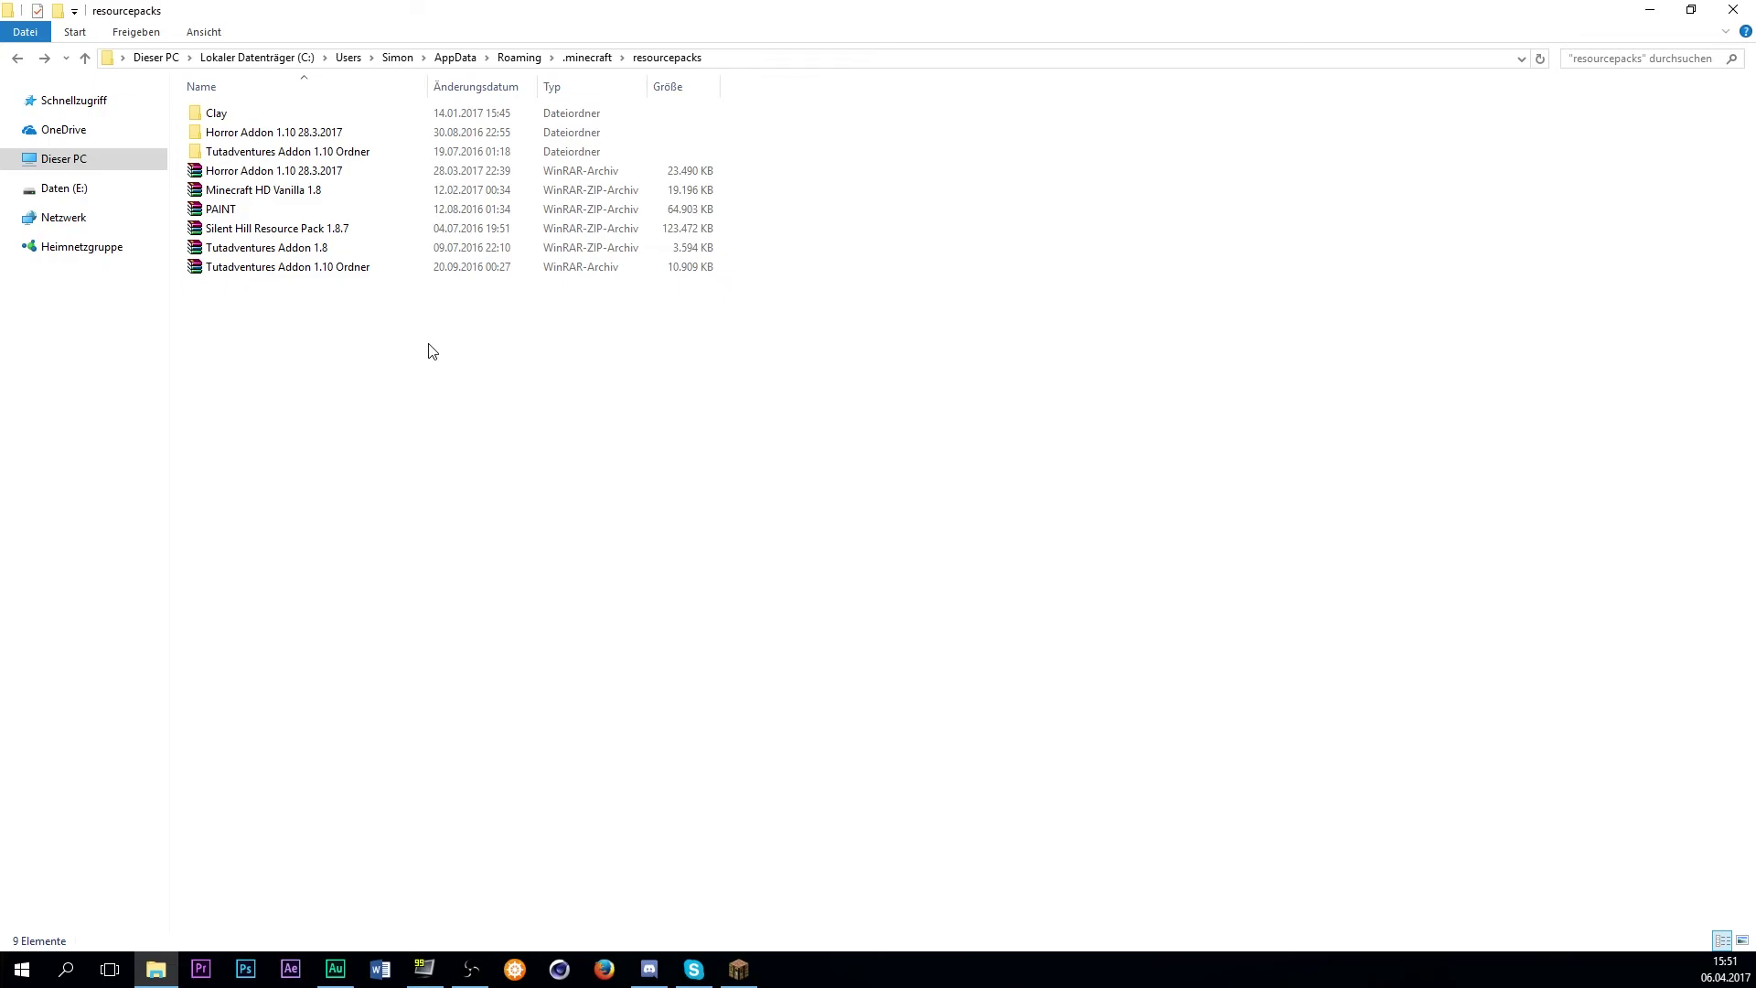
# Locate the Horror Addon 1.10 28.3.2017 folder, the Silent Hill Resource Pack 1.8.7 archive and the addon's sounds JSON file.
pyautogui.click(287, 134)
pyautogui.keyDown('ctrl'); pyautogui.click(294, 230); pyautogui.keyUp('ctrl')
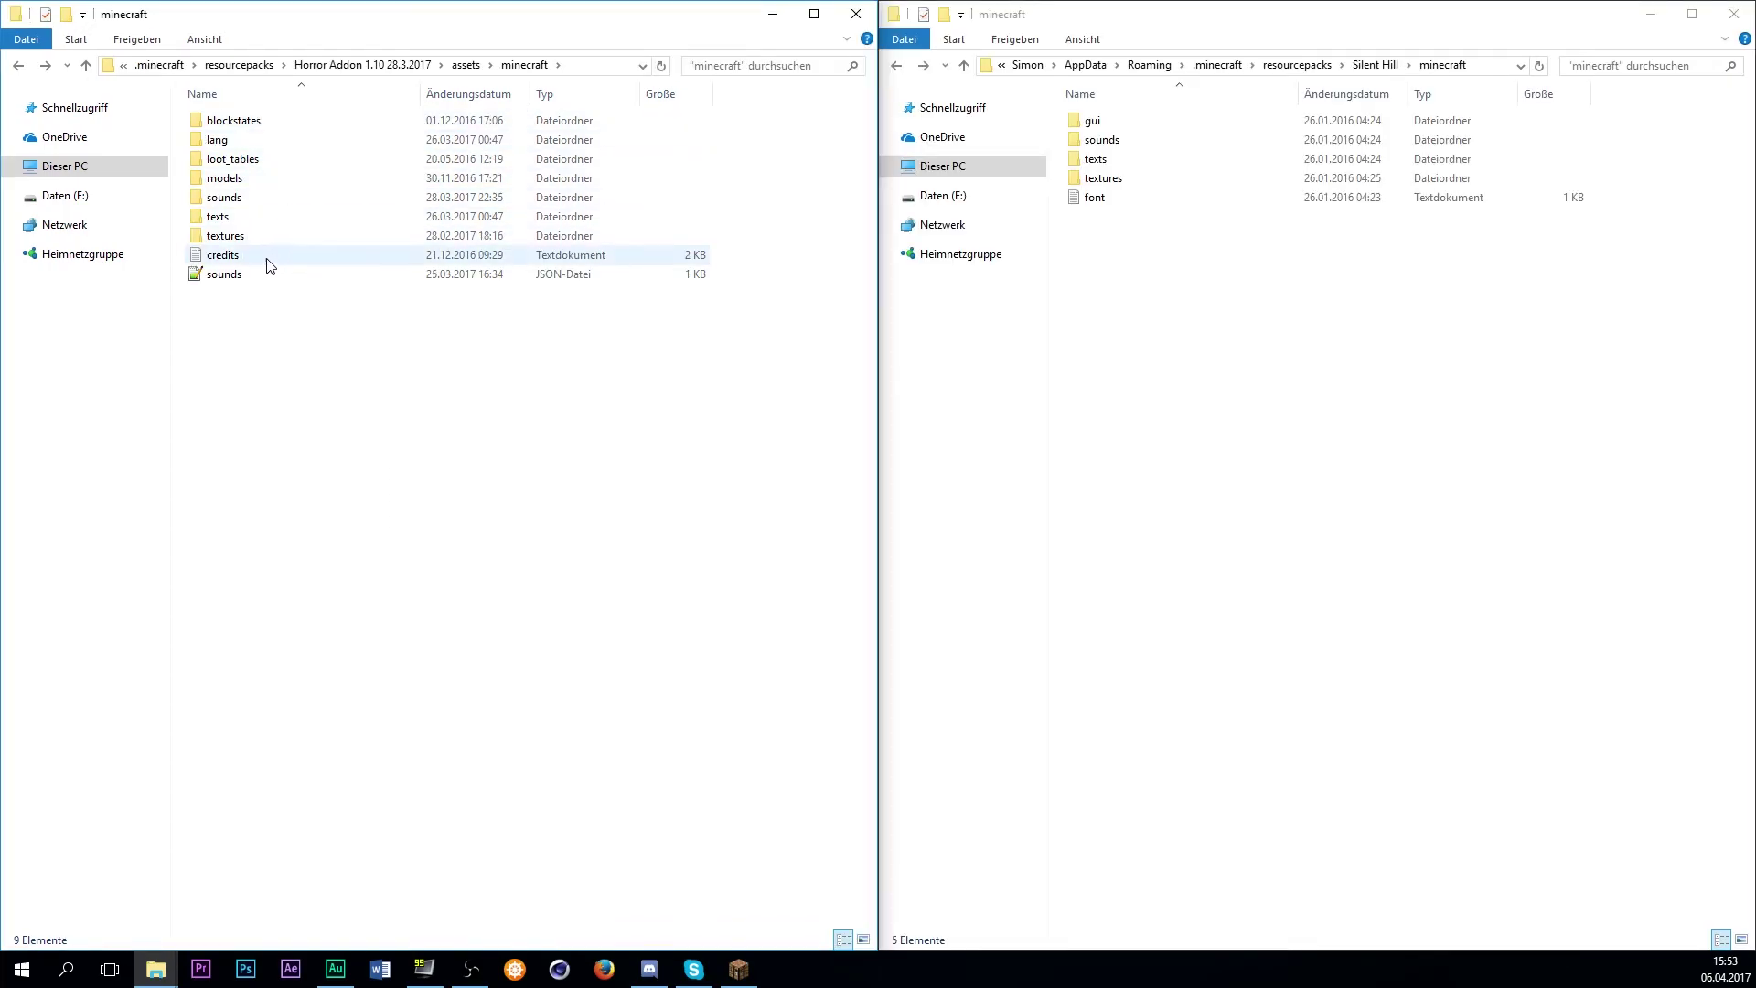
pyautogui.click(240, 275)
pyautogui.click(603, 400)
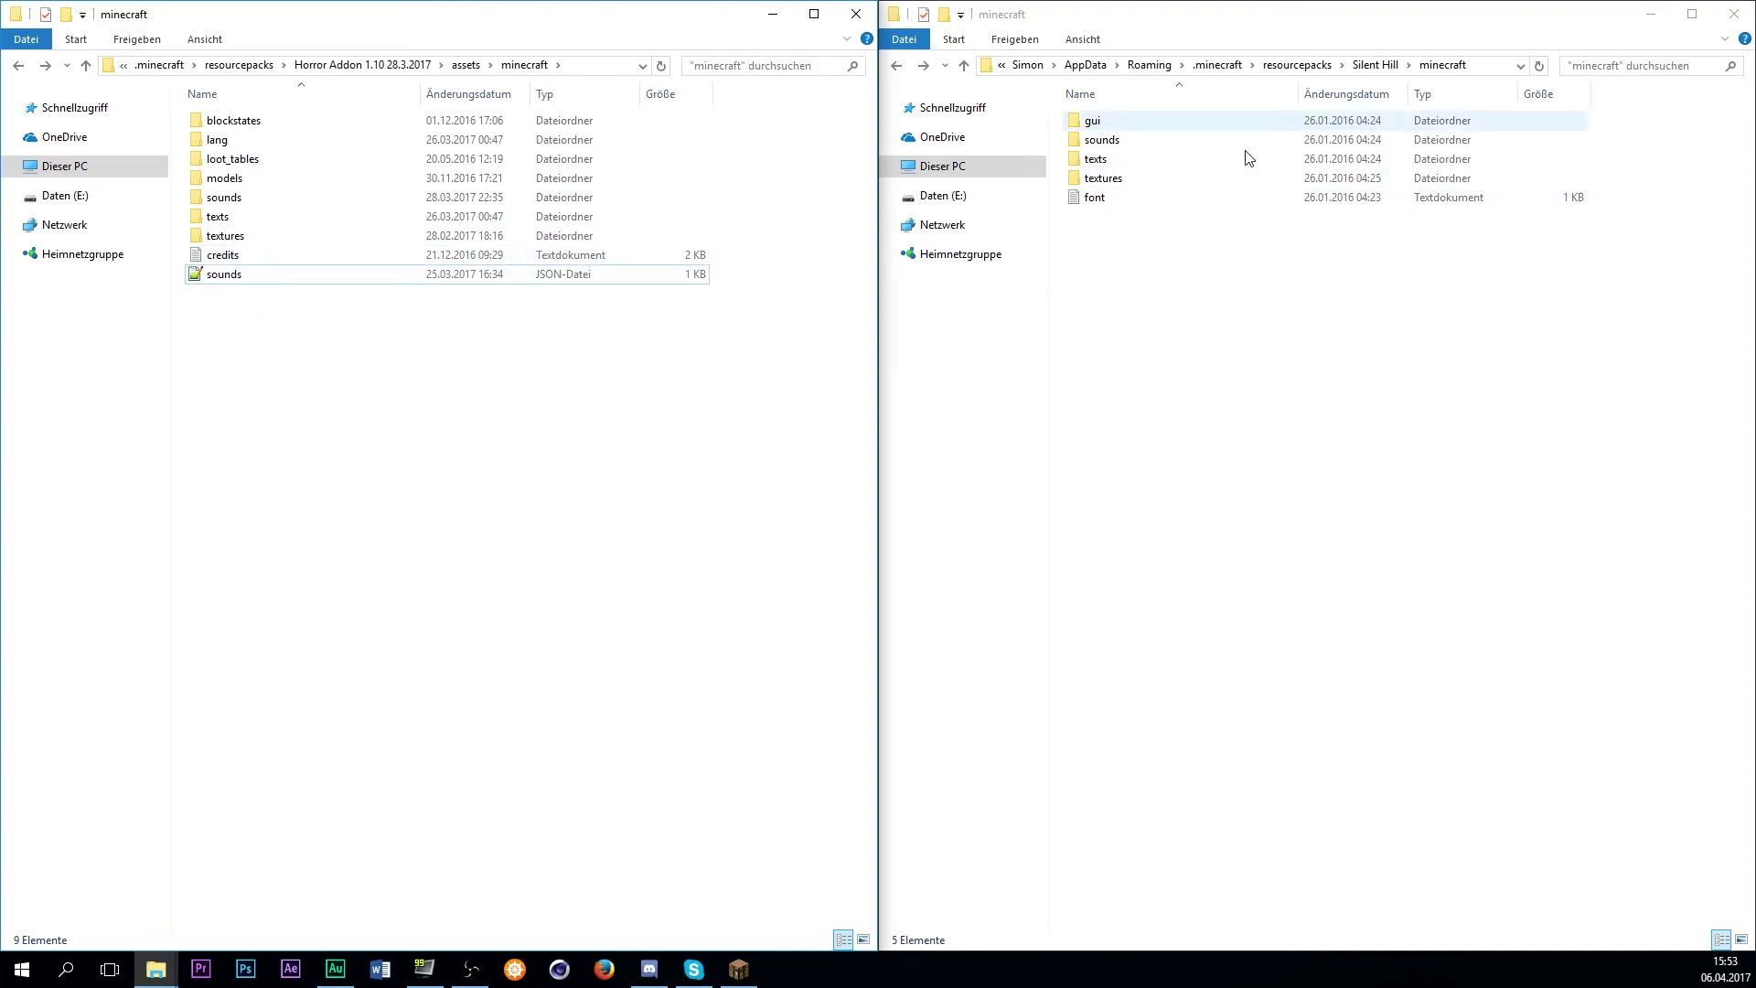
# Open the Silent Hill pack's gui folder and view its beam and items images.
pyautogui.doubleClick(1109, 124)
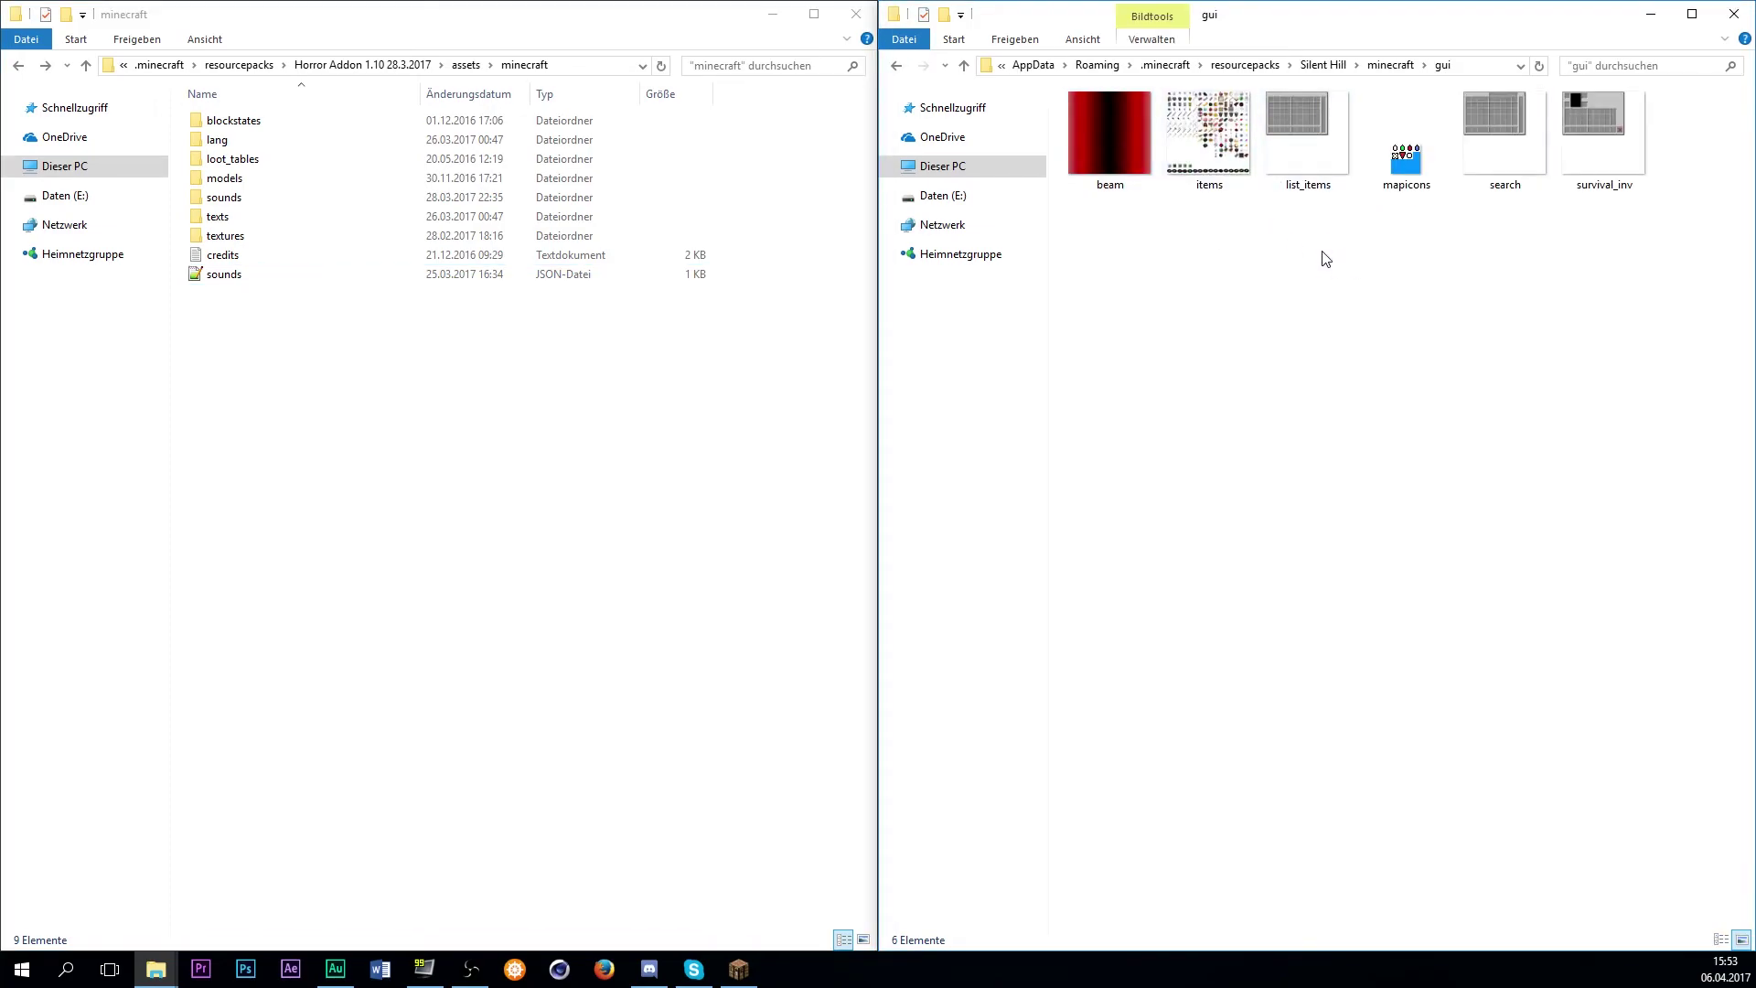
pyautogui.doubleClick(1114, 135)
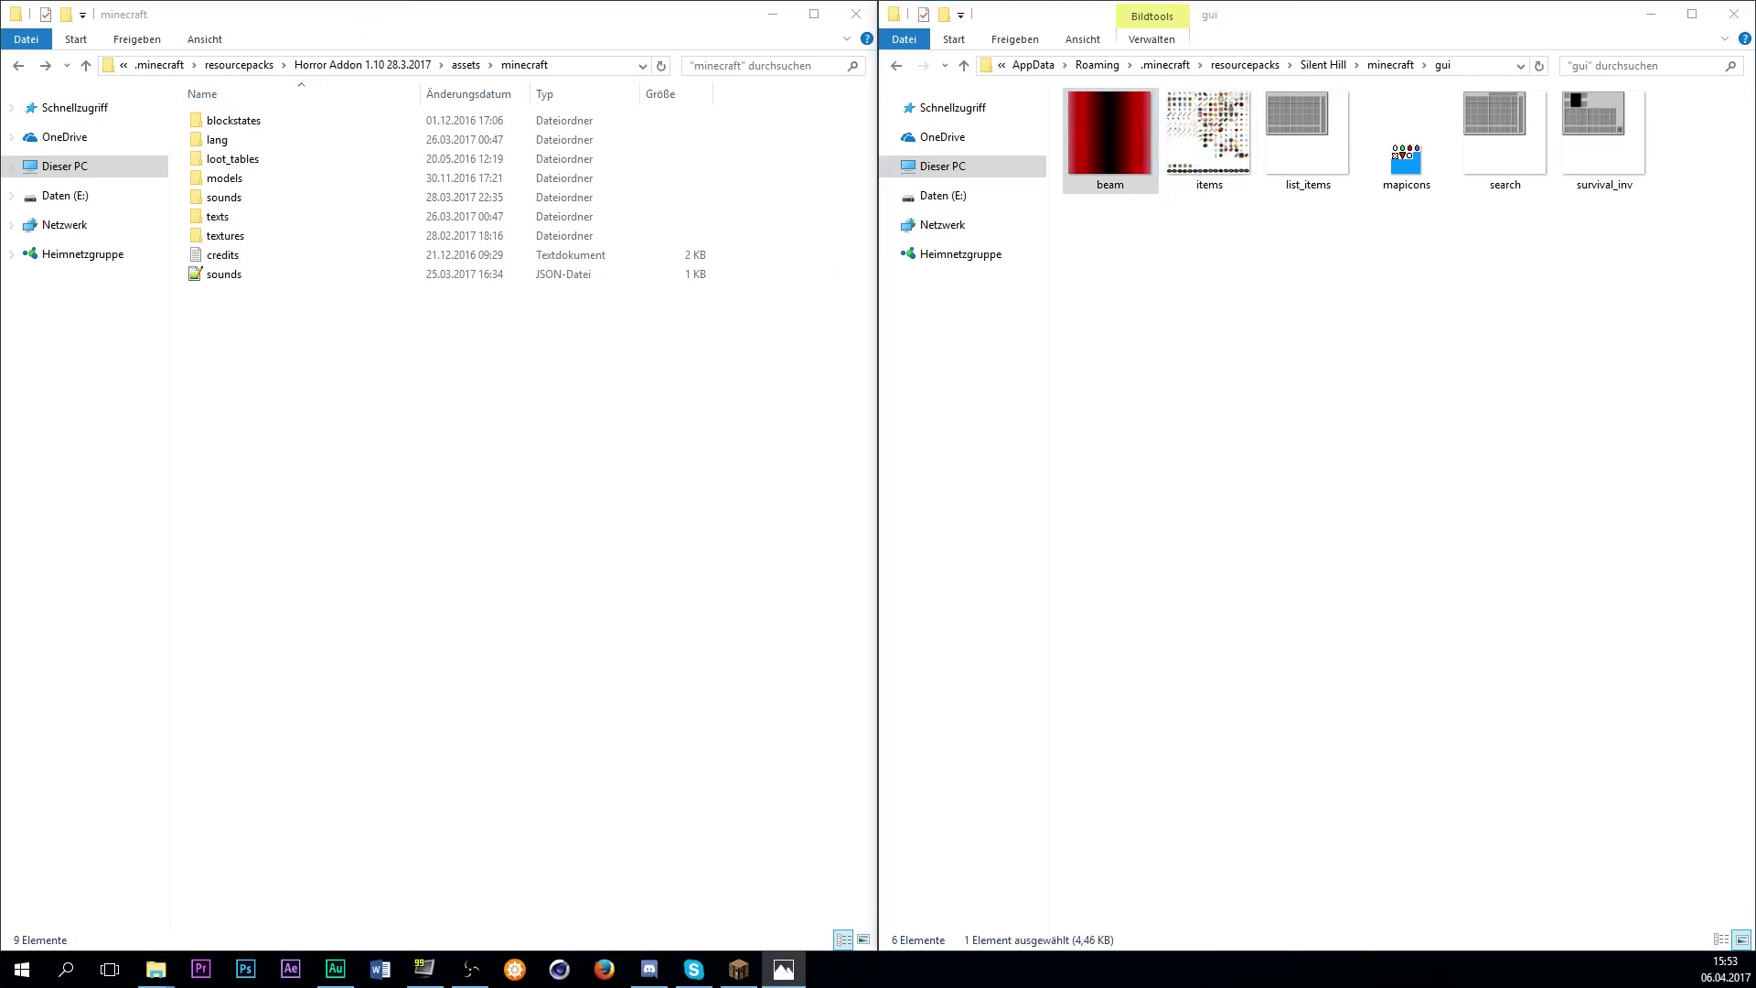
pyautogui.doubleClick(1225, 123)
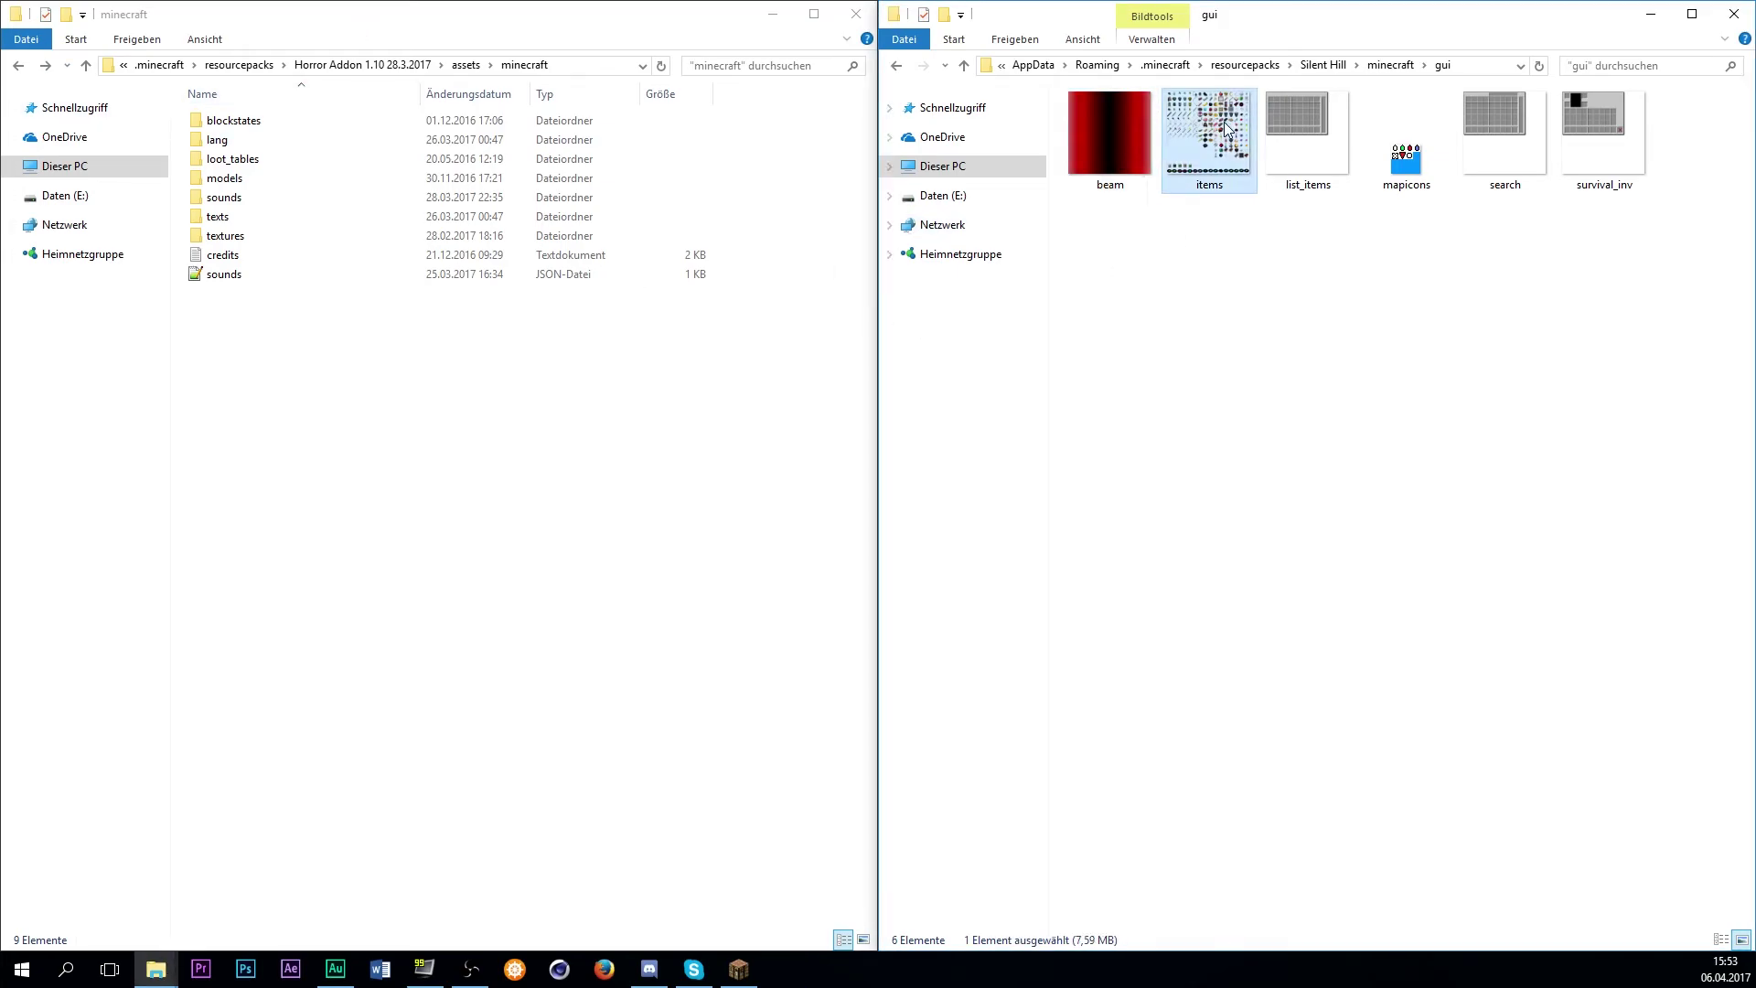
pyautogui.hotkey('alt', 'F4')
pyautogui.click(1180, 277)
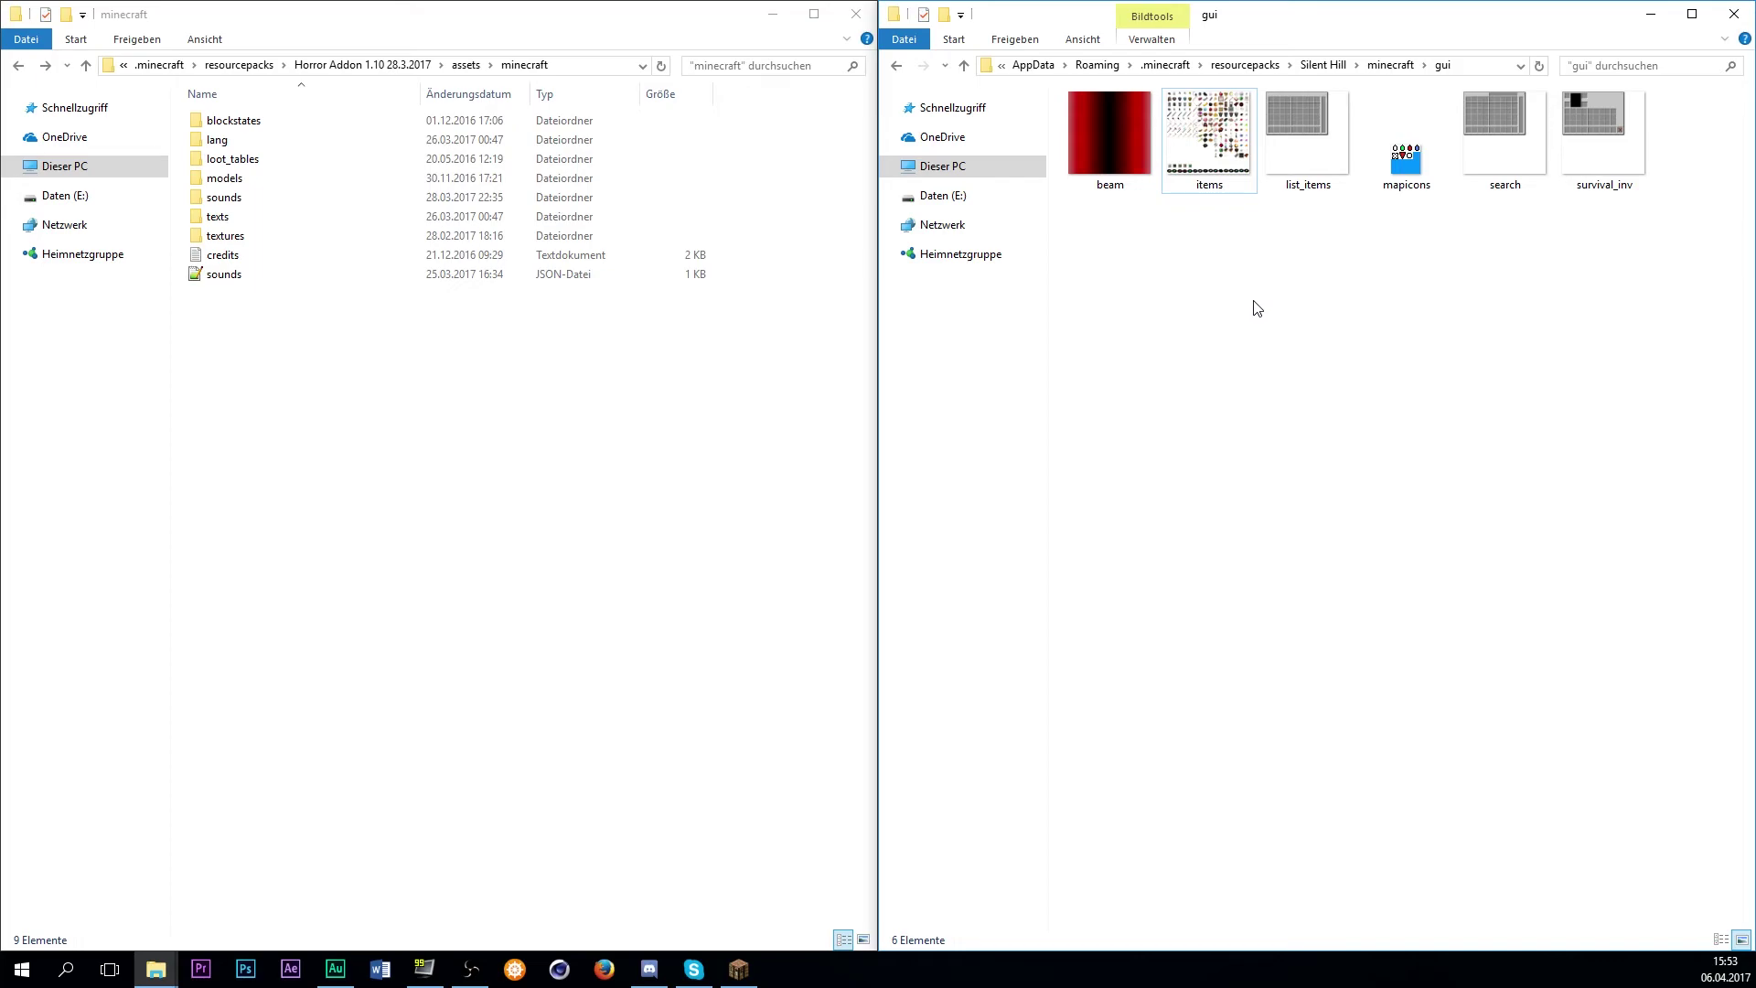
pyautogui.click(1231, 178)
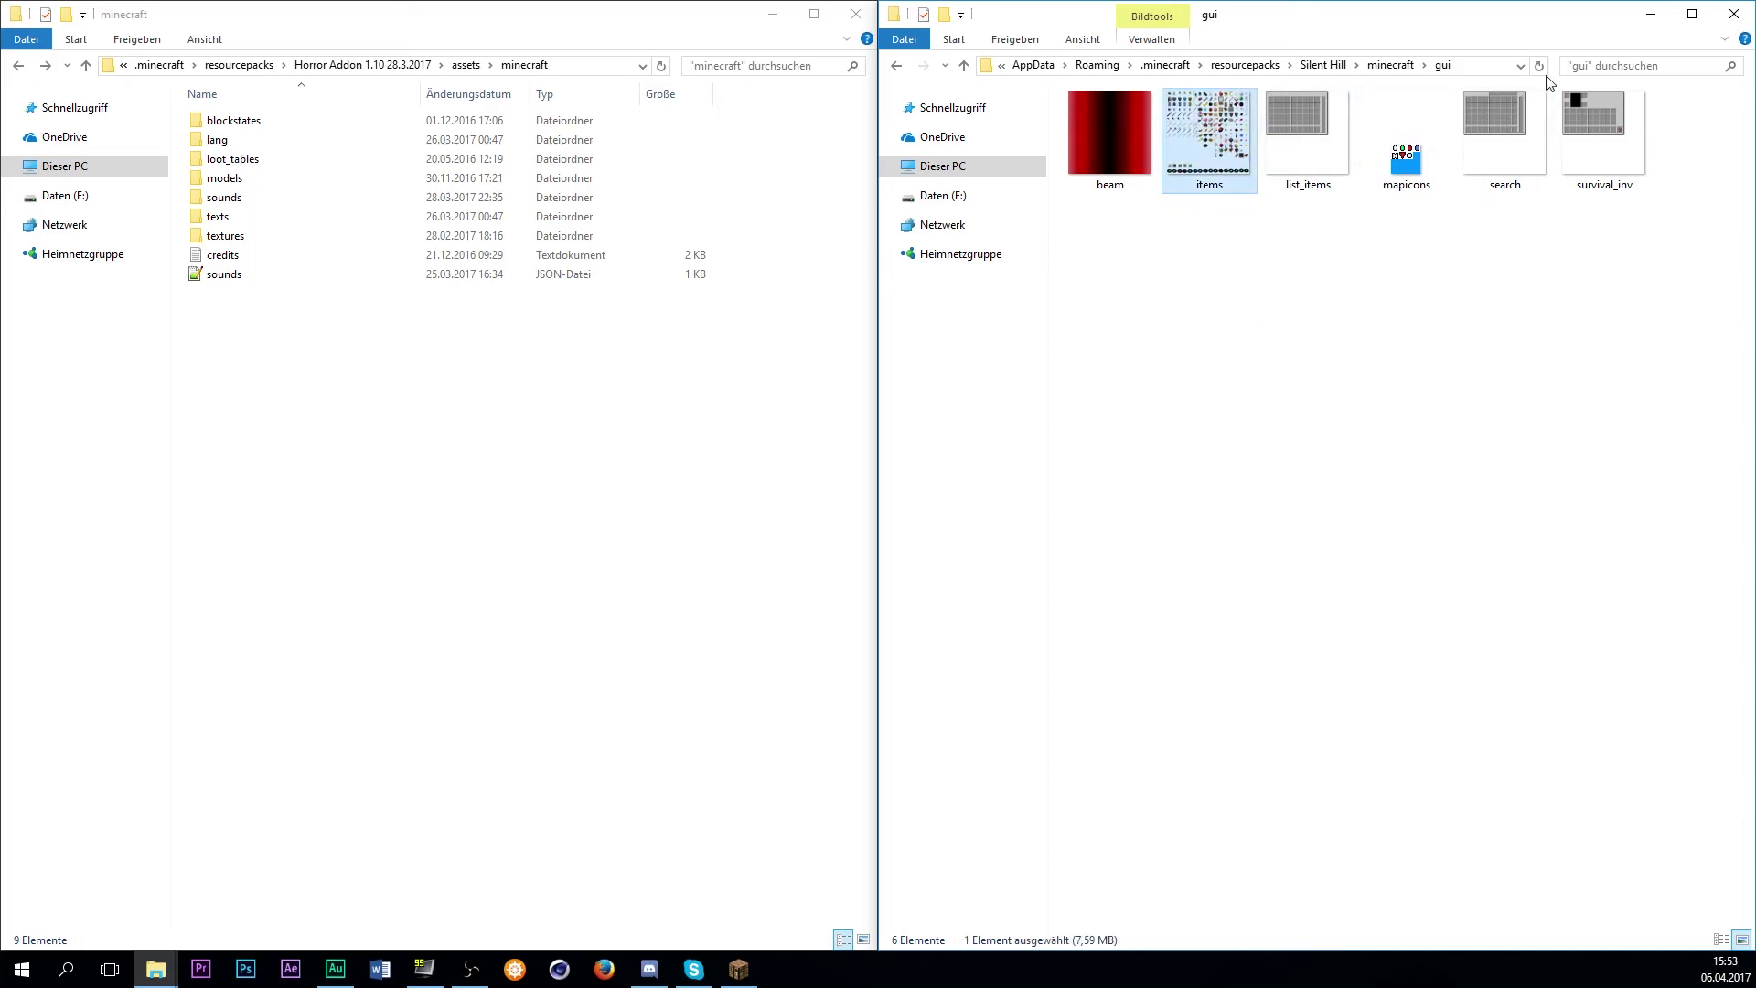
# Check the Silent Hill pack's sounds folder and read through the splashes text file in its texts folder.
pyautogui.click(889, 67)
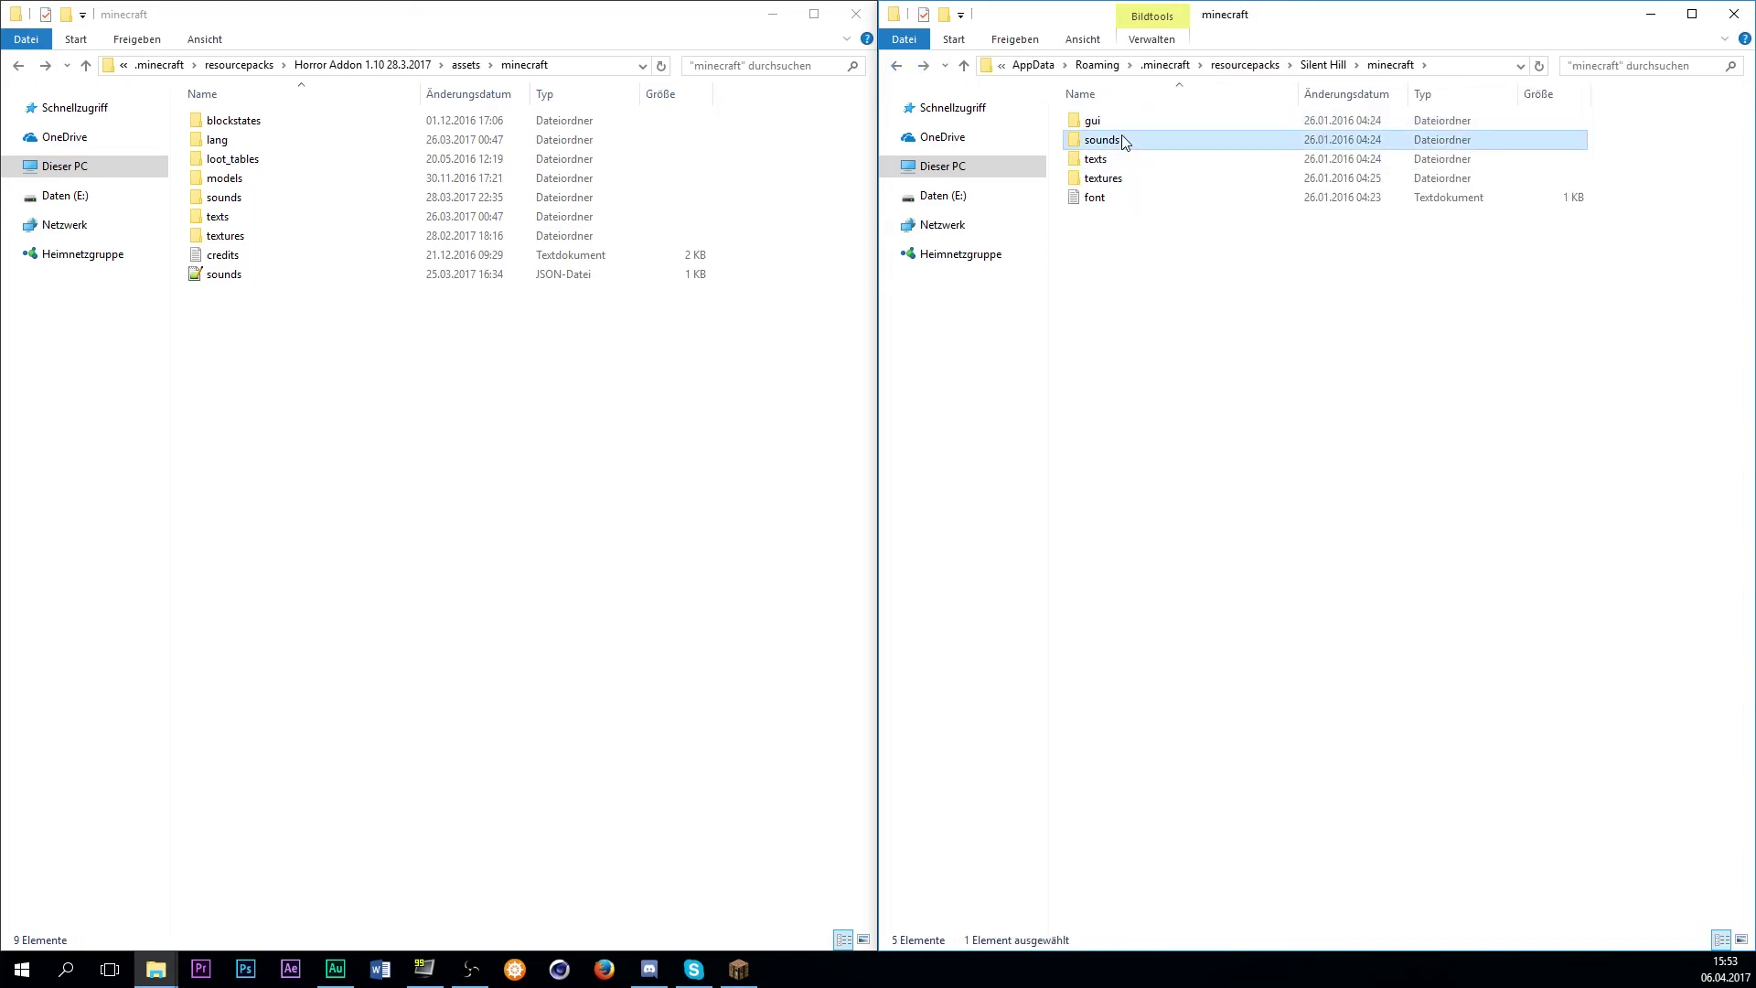
pyautogui.doubleClick(1102, 139)
pyautogui.click(897, 66)
pyautogui.doubleClick(1121, 162)
pyautogui.doubleClick(1104, 121)
pyautogui.scroll(-7, 597, 364)
pyautogui.scroll(-12, 596, 364)
pyautogui.moveTo(1534, 395); pyautogui.dragTo(1520, 858)
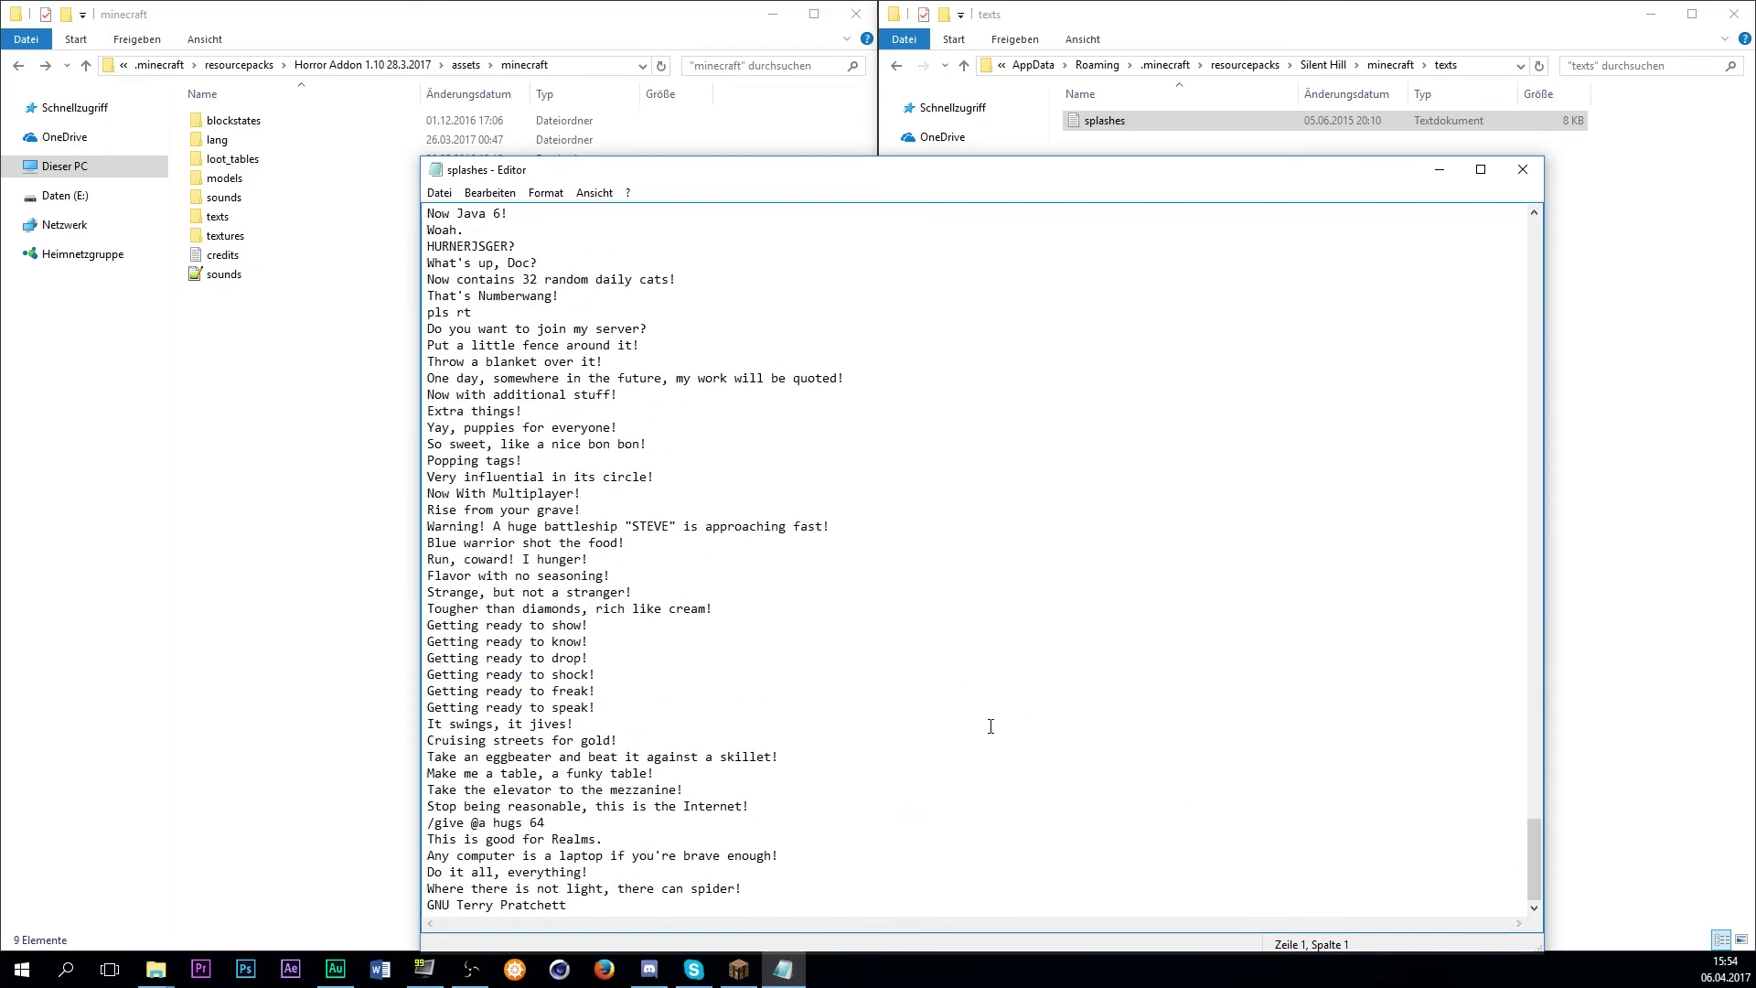
pyautogui.click(1522, 169)
# Open the textures\blocks folders of the Silent Hill pack and the Horror Addon side by side for comparison.
pyautogui.click(897, 65)
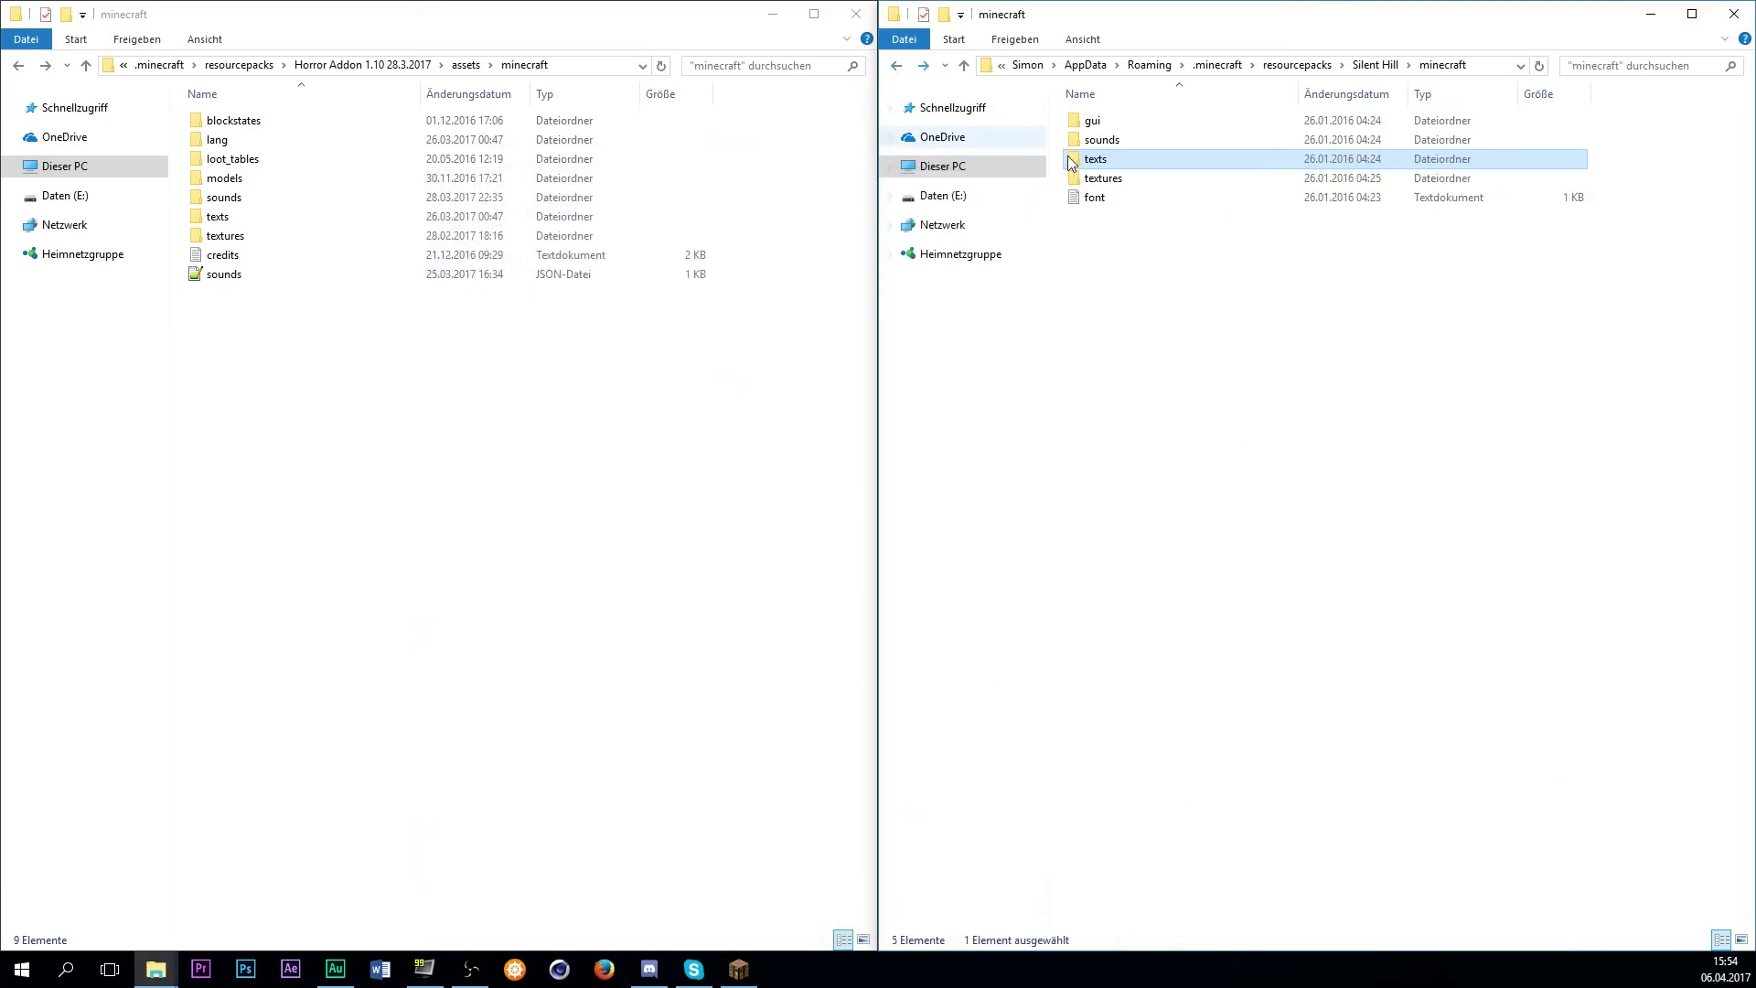
pyautogui.doubleClick(1107, 180)
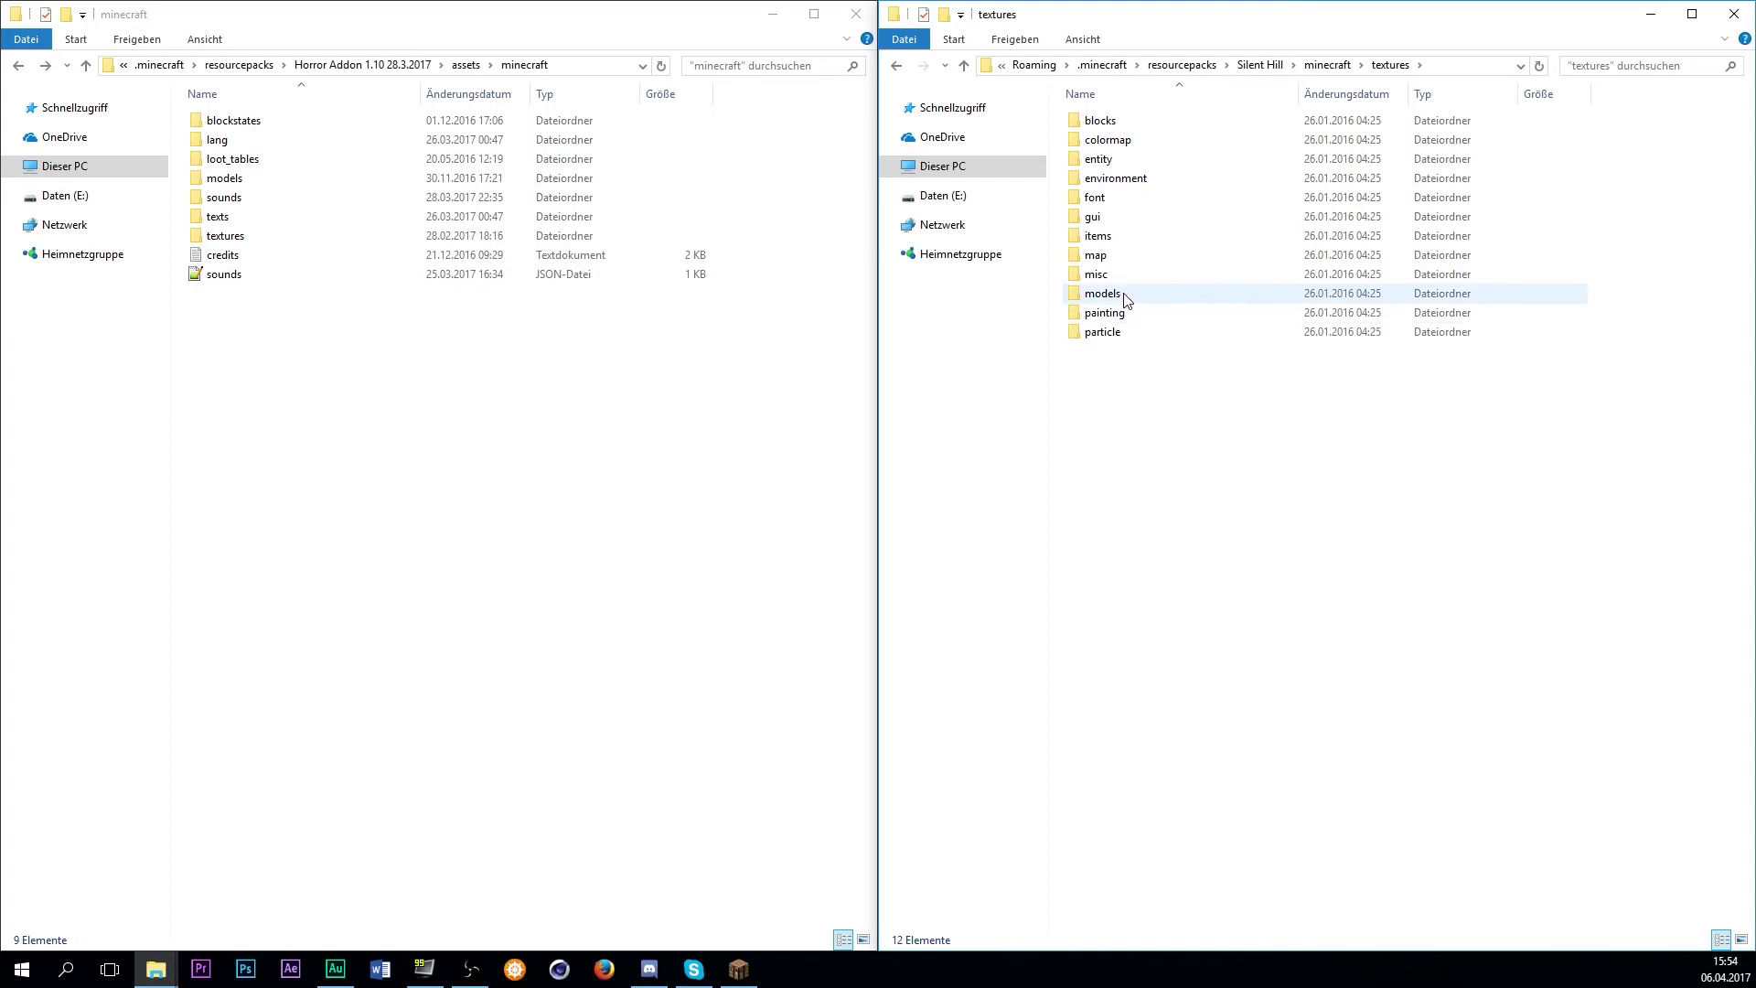
pyautogui.doubleClick(307, 240)
pyautogui.doubleClick(1124, 121)
pyautogui.doubleClick(223, 122)
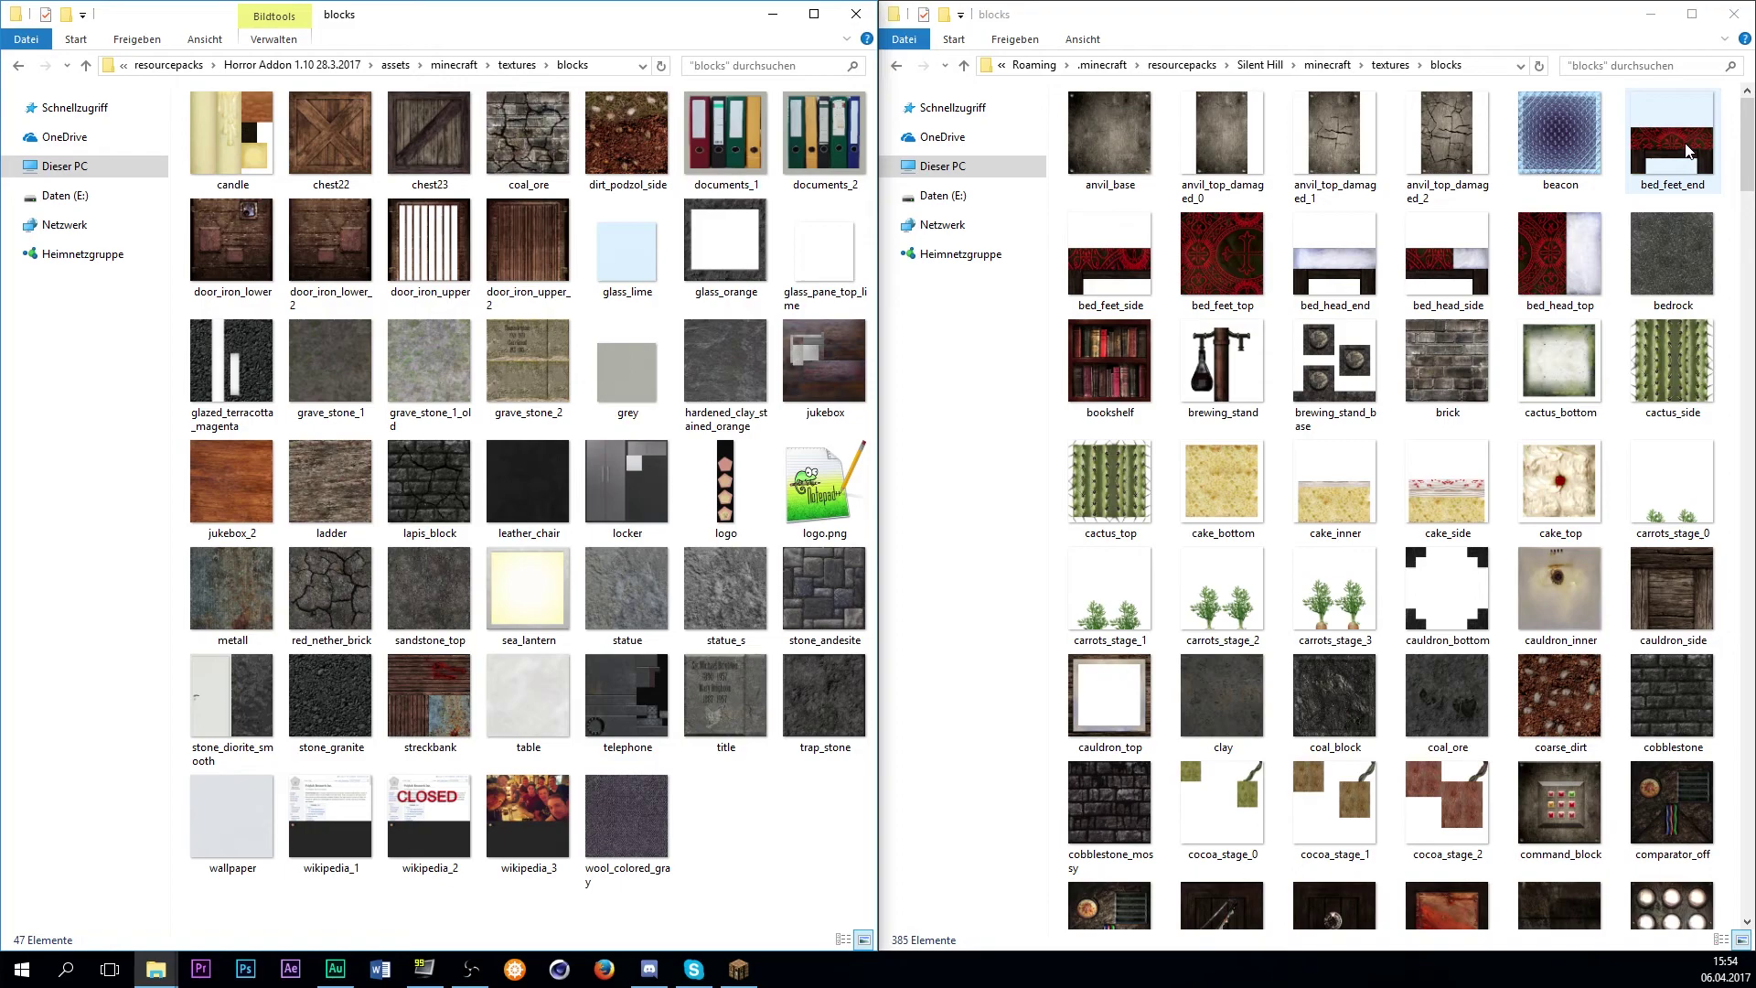
pyautogui.click(1397, 286)
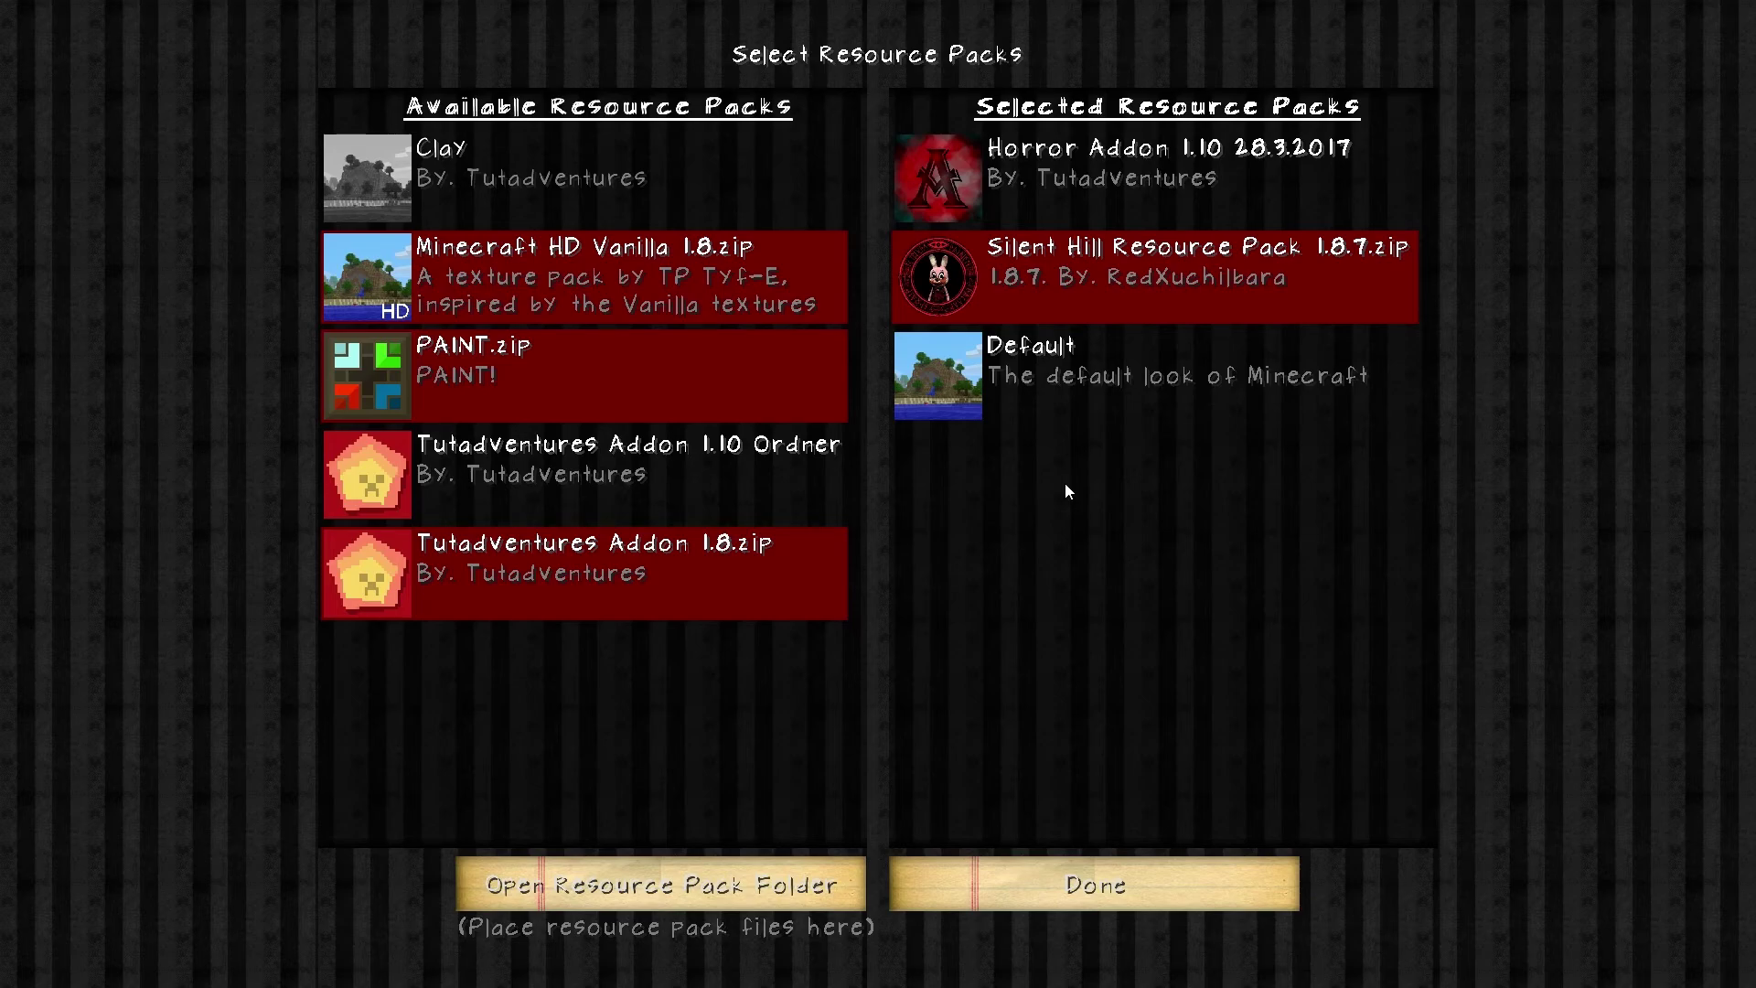
pyautogui.click(930, 267)
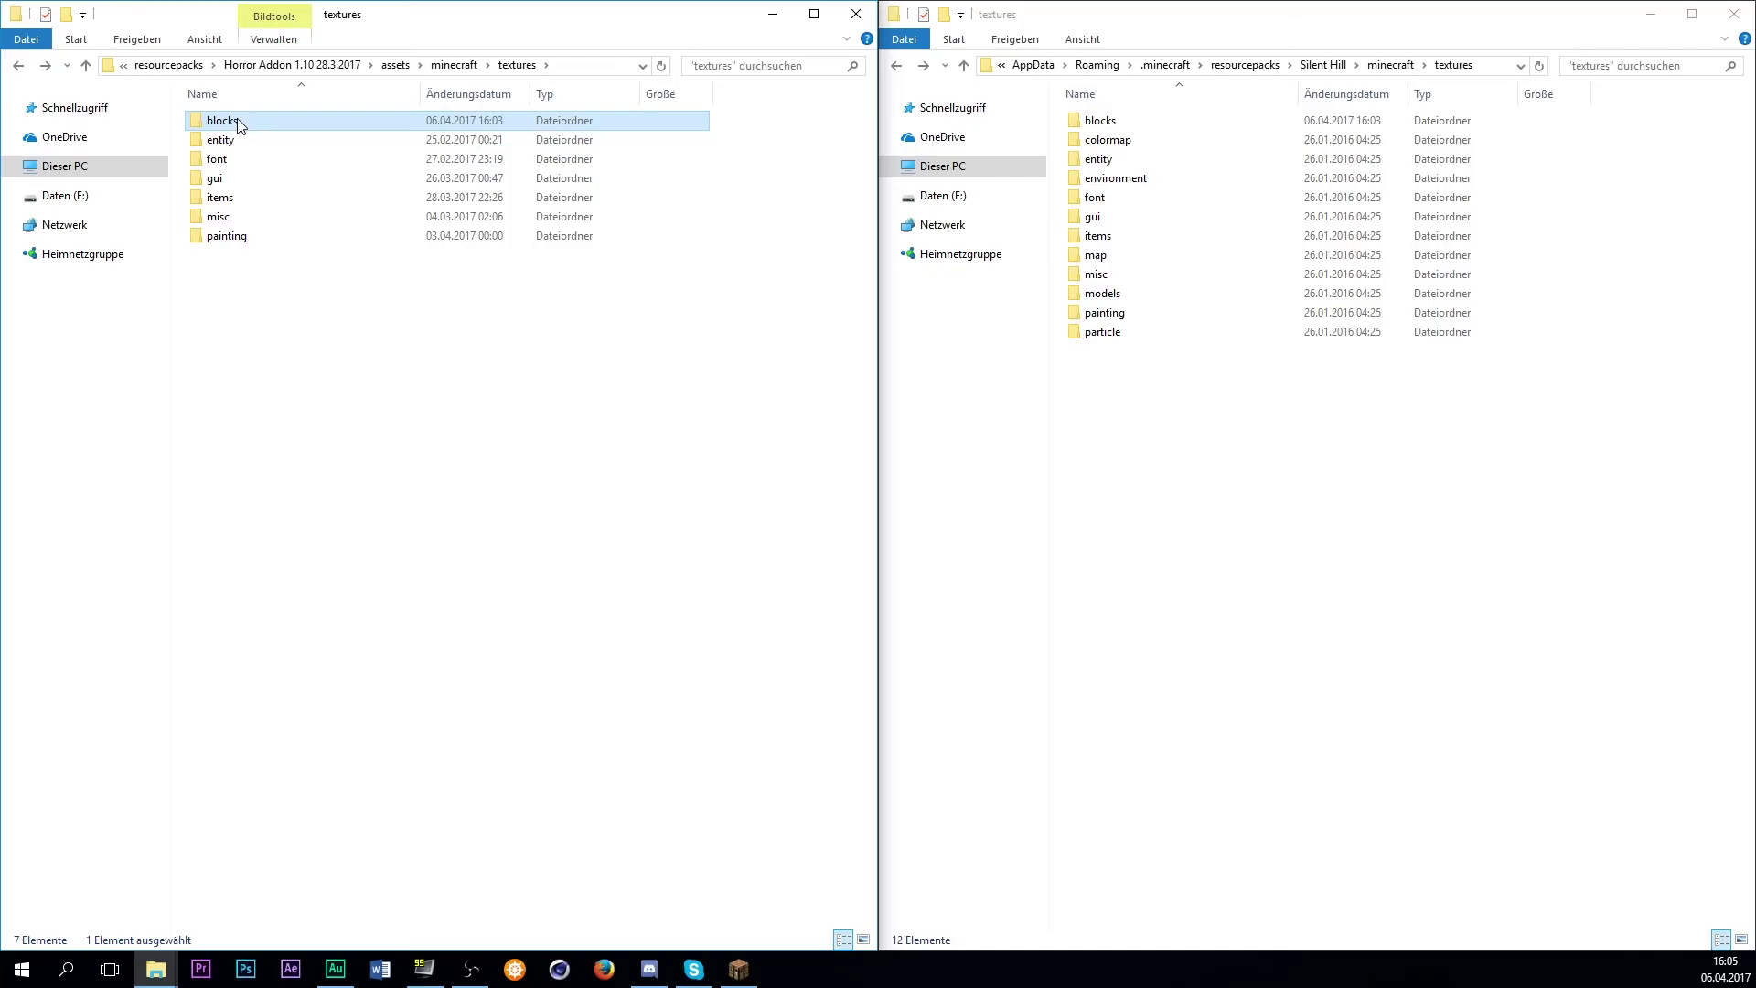
# Compare the size and file count of the blocks folders in both packs through their properties.
pyautogui.rightClick(240, 126)
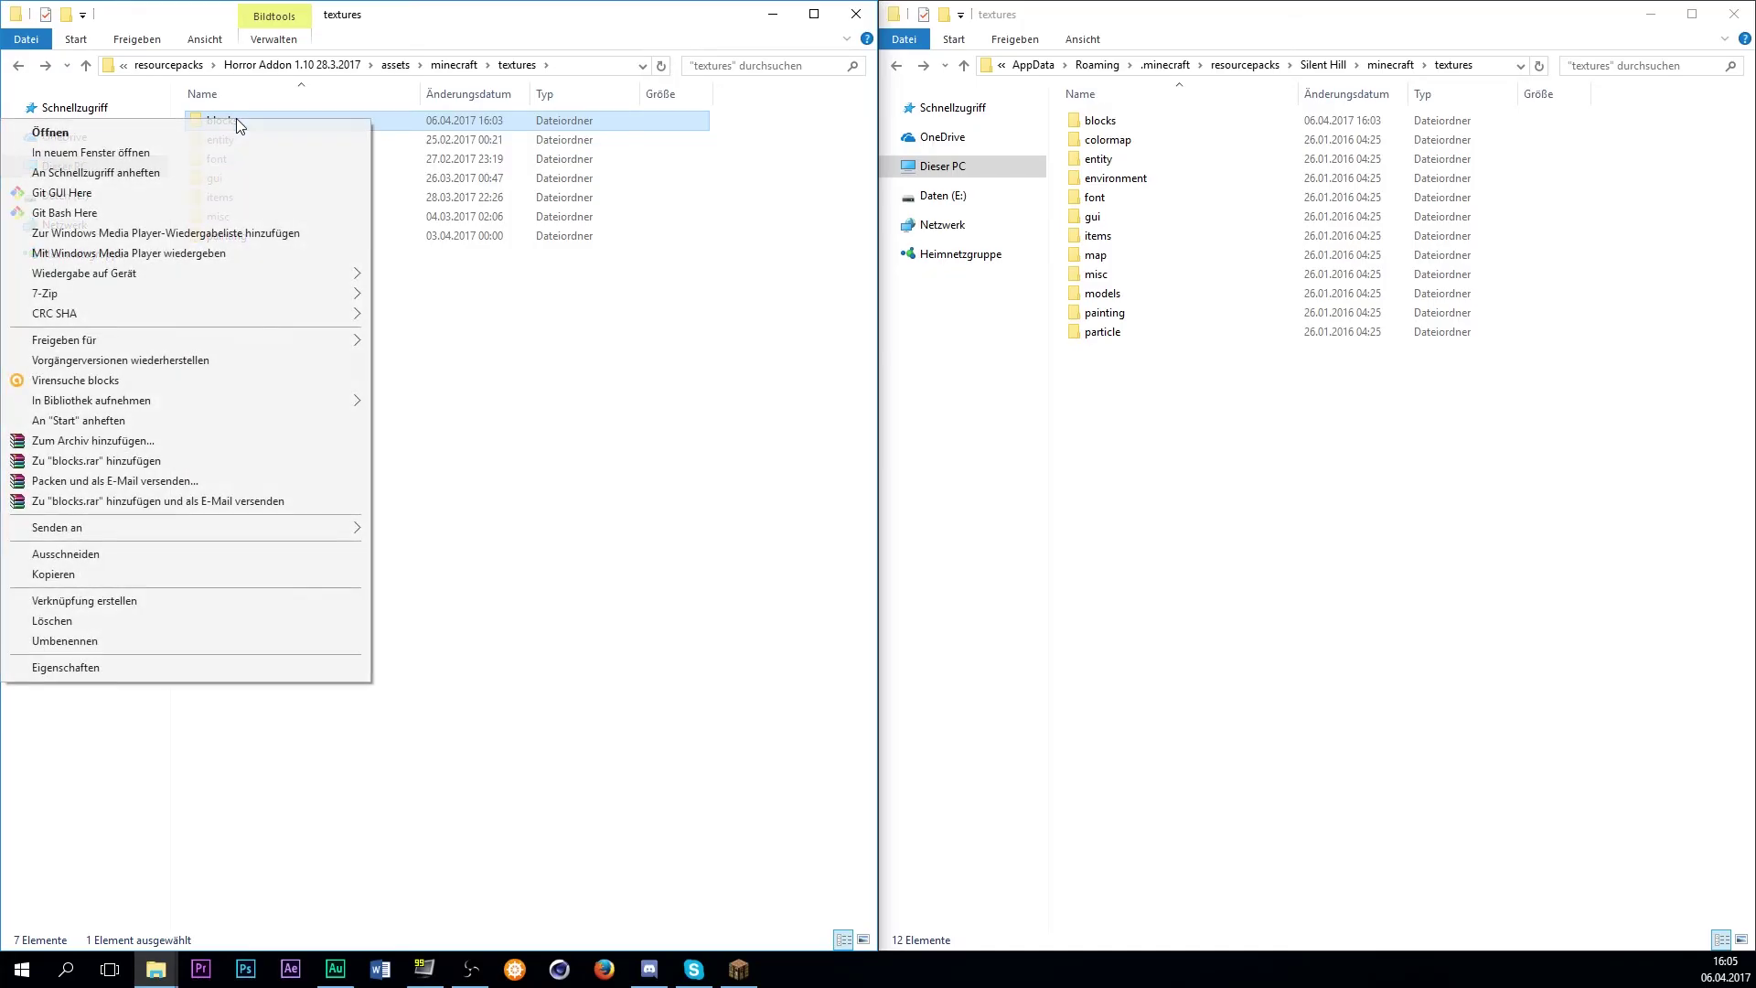
pyautogui.click(75, 675)
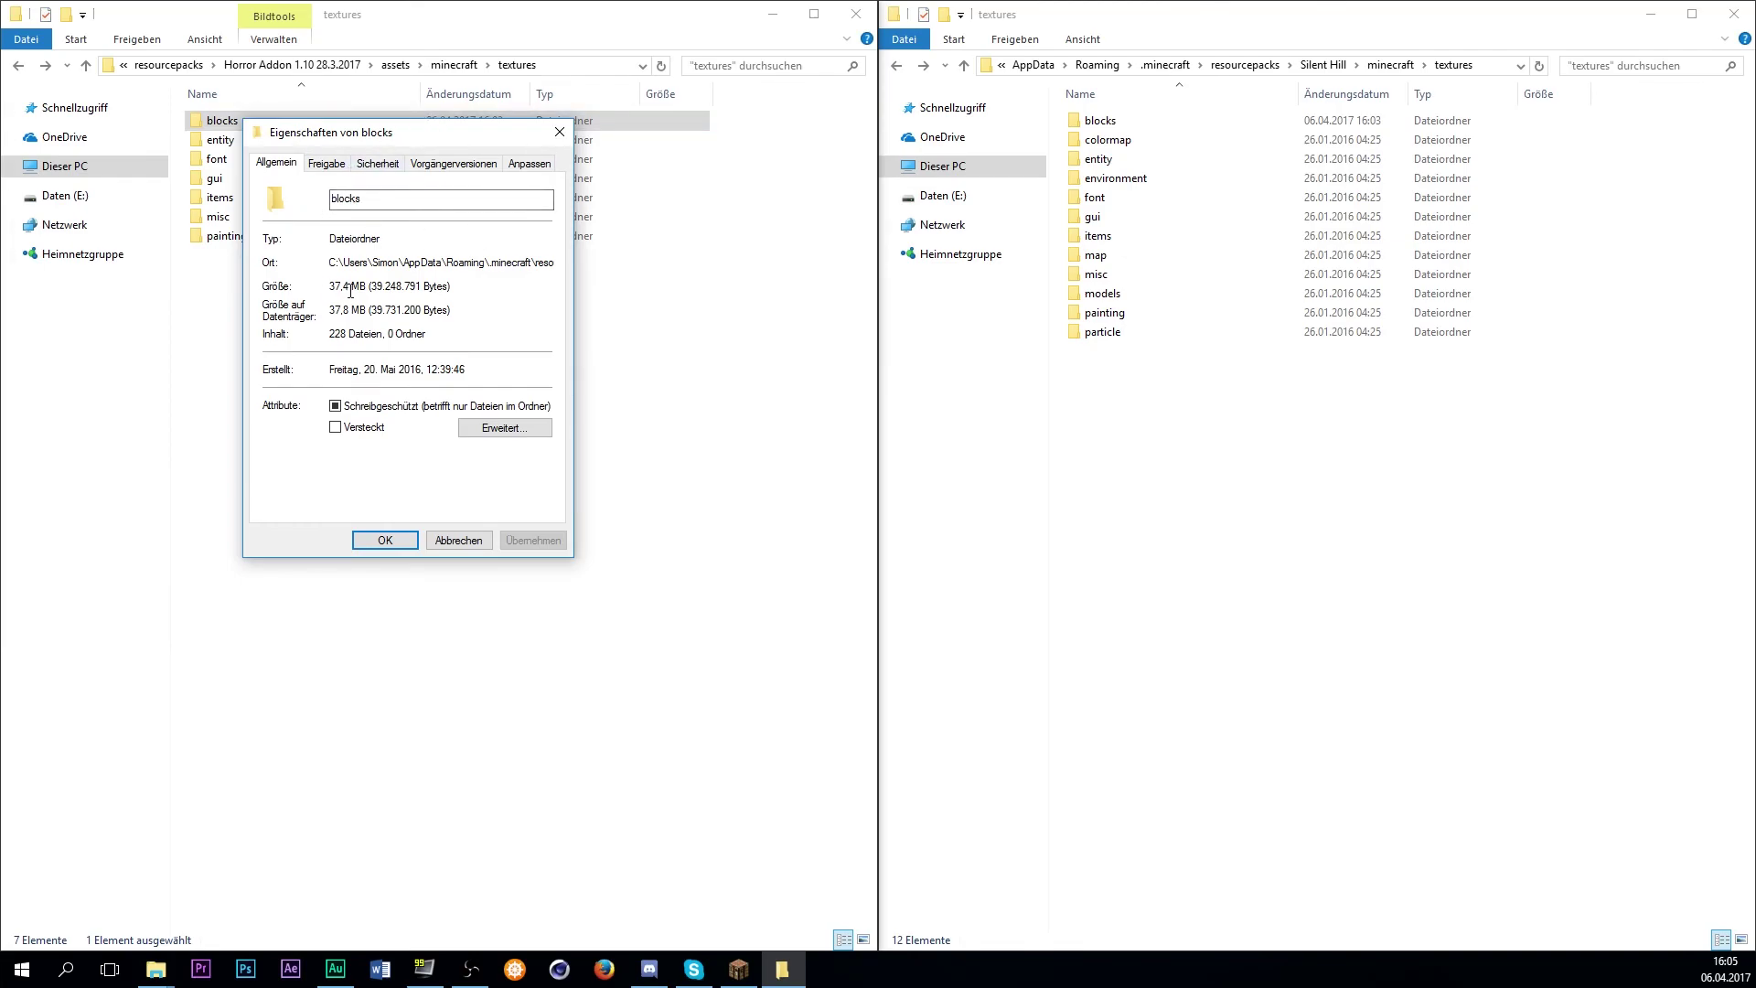
pyautogui.rightClick(1102, 119)
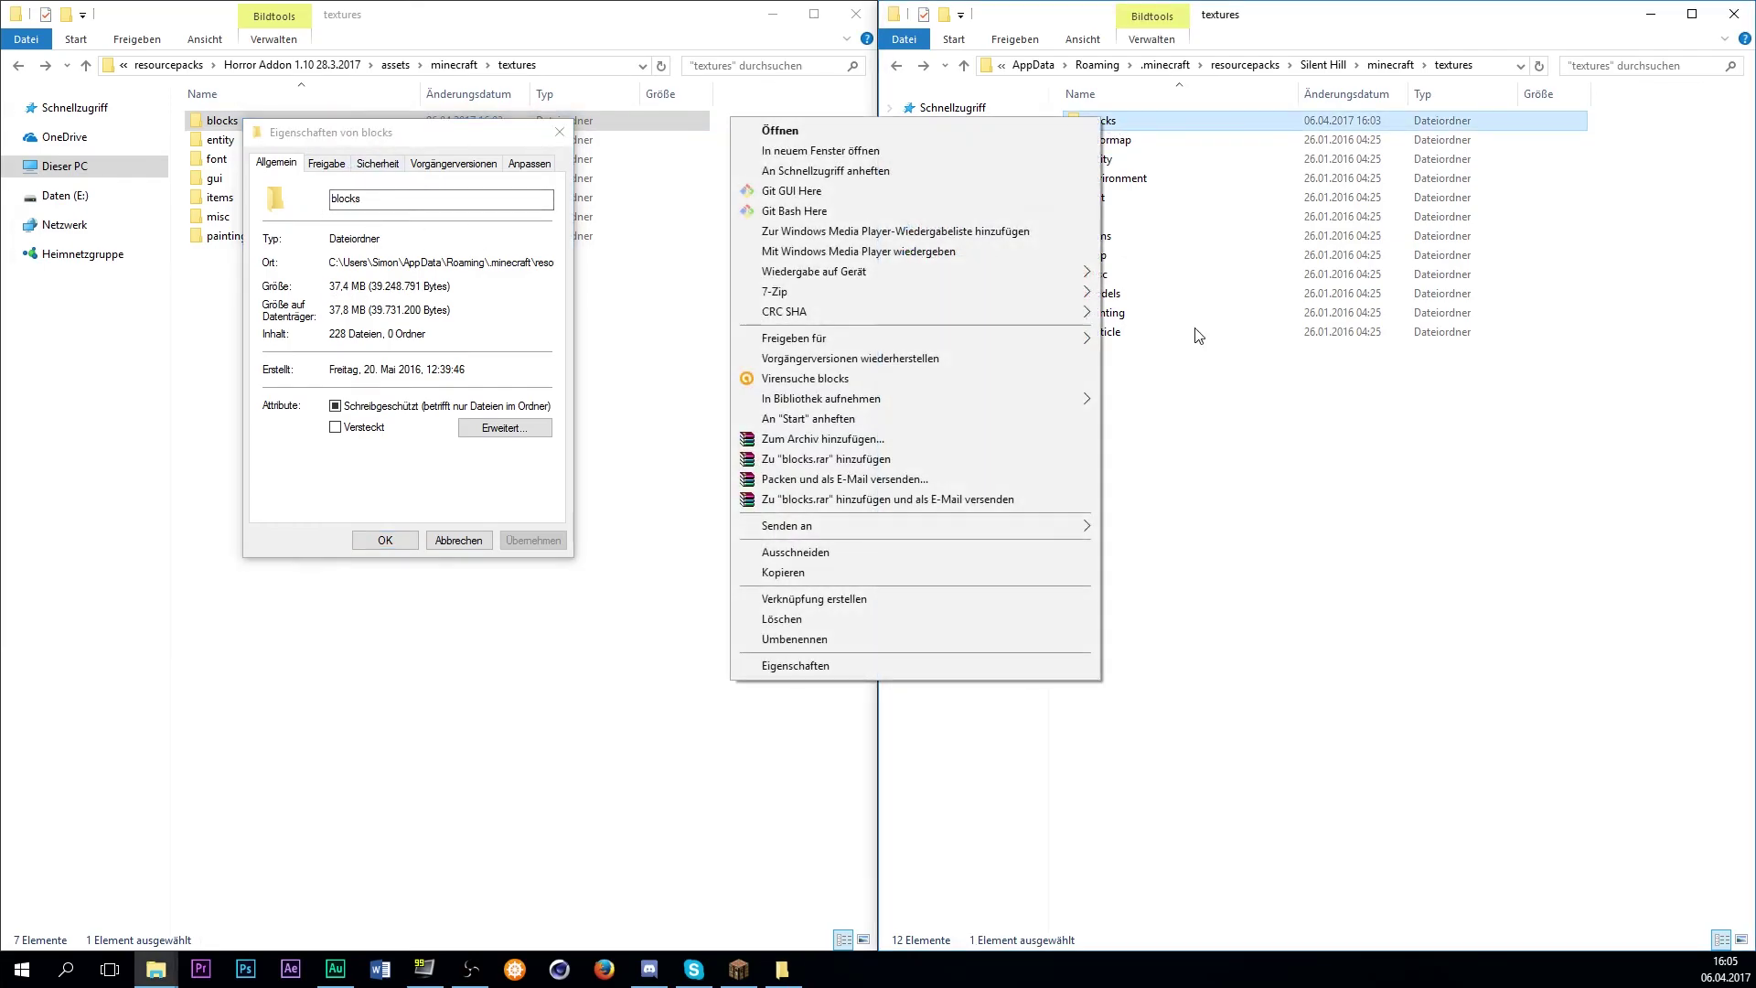
pyautogui.click(809, 676)
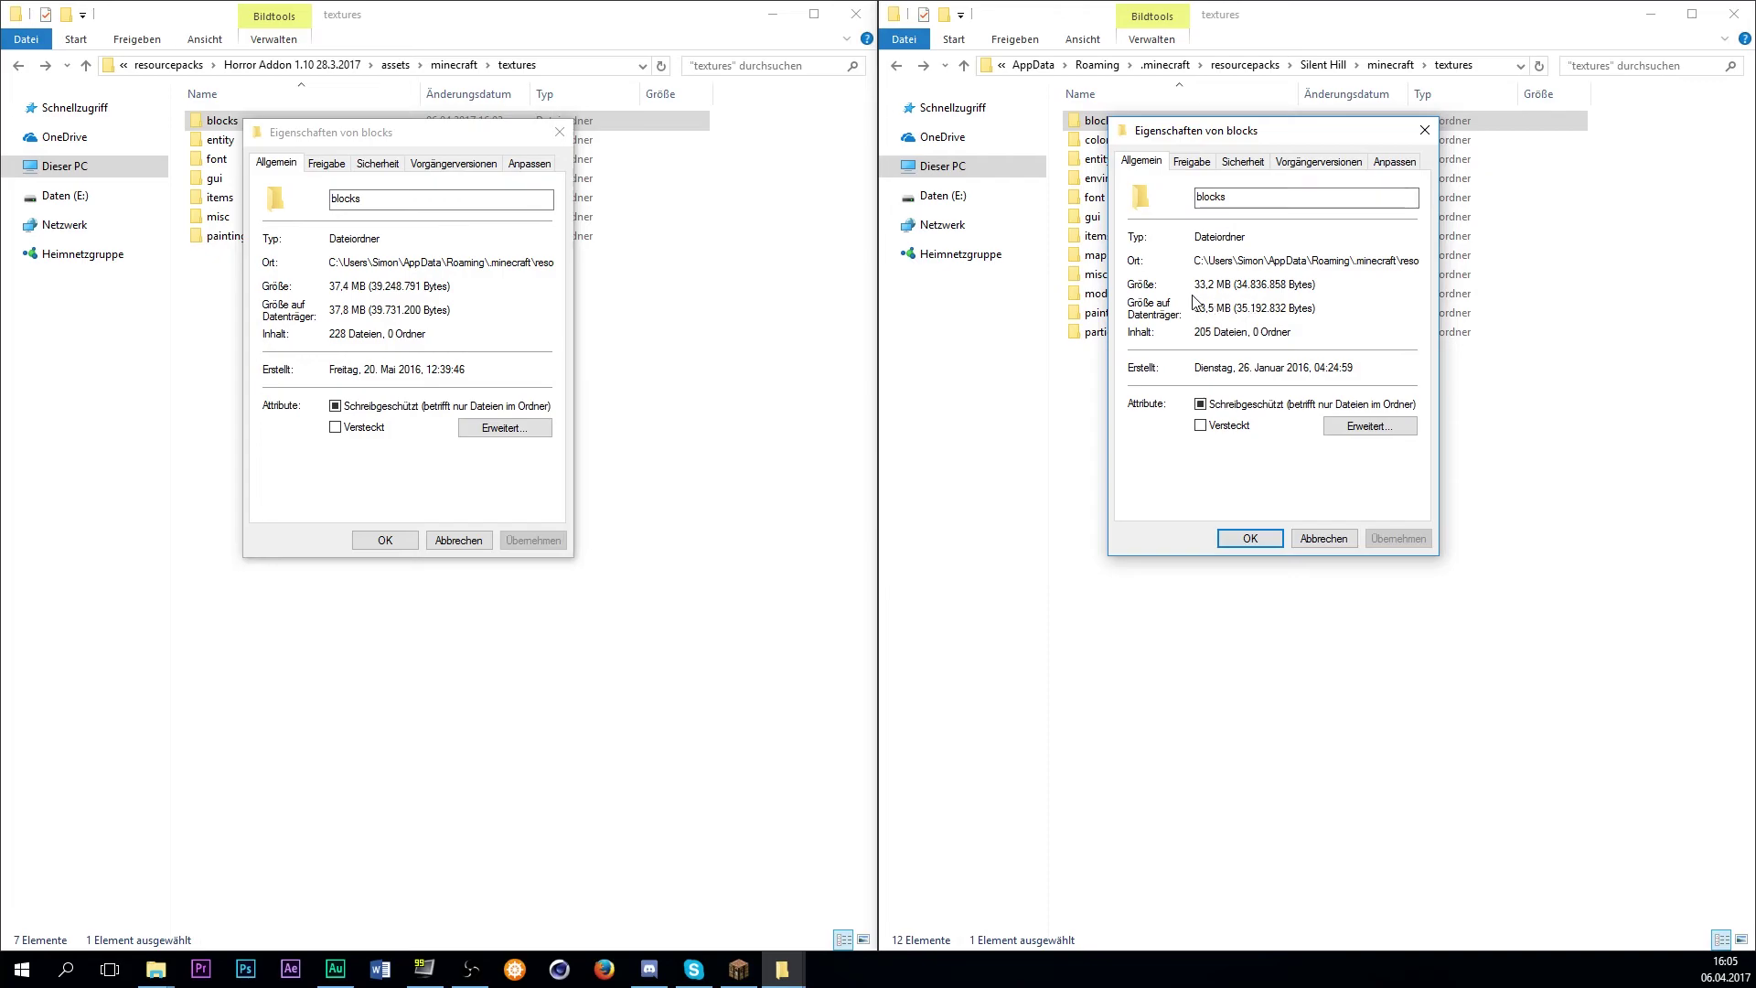
pyautogui.click(1424, 130)
pyautogui.click(559, 132)
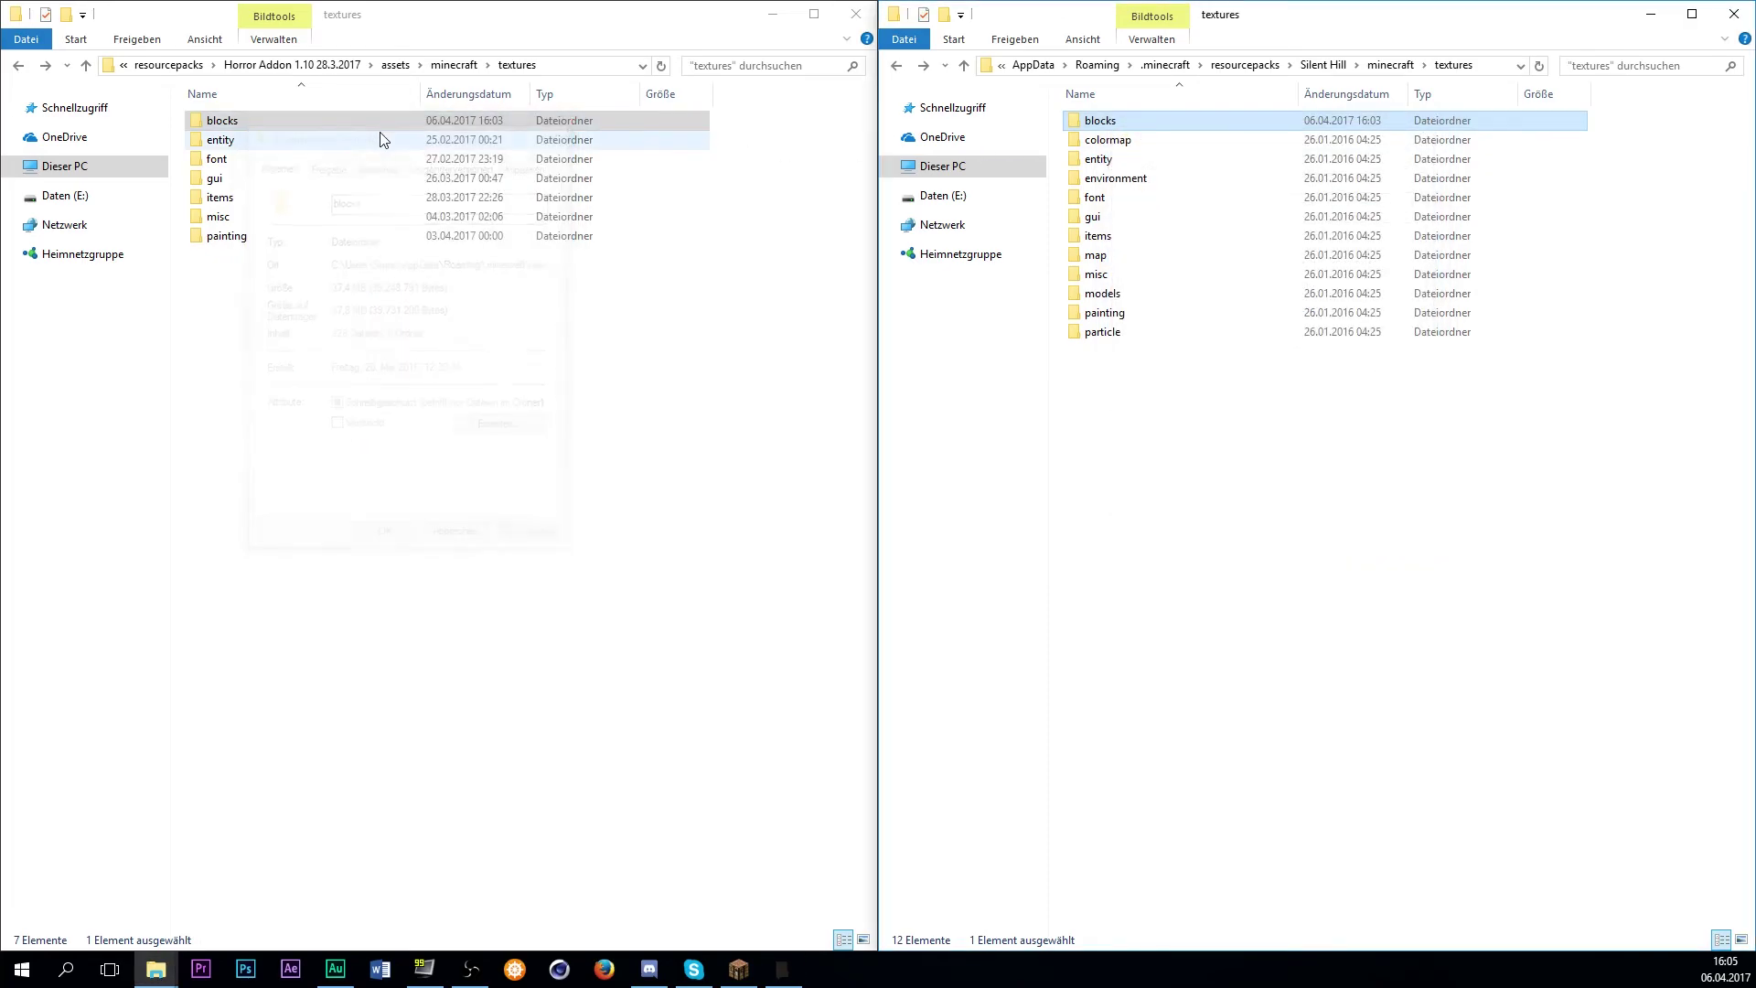
# Open the Horror Addon's blocks folder and inspect the file properties of the chest22 texture.
pyautogui.doubleClick(378, 139)
pyautogui.click(19, 65)
pyautogui.doubleClick(270, 120)
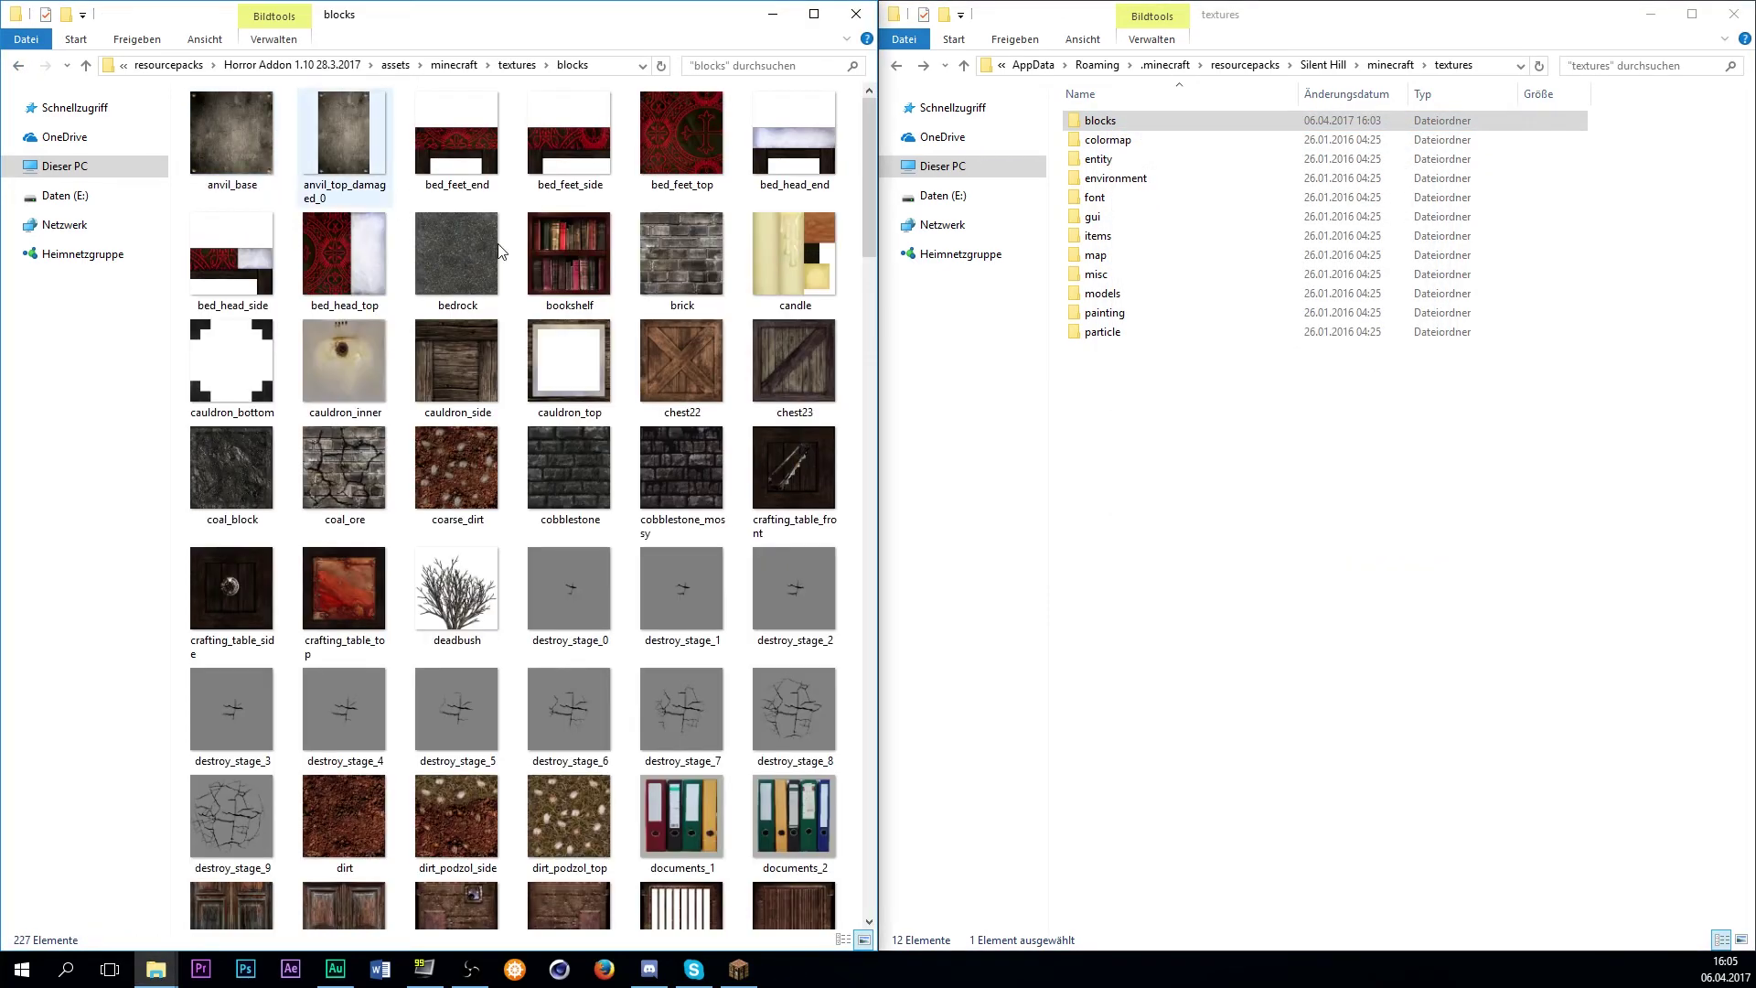
pyautogui.click(677, 364)
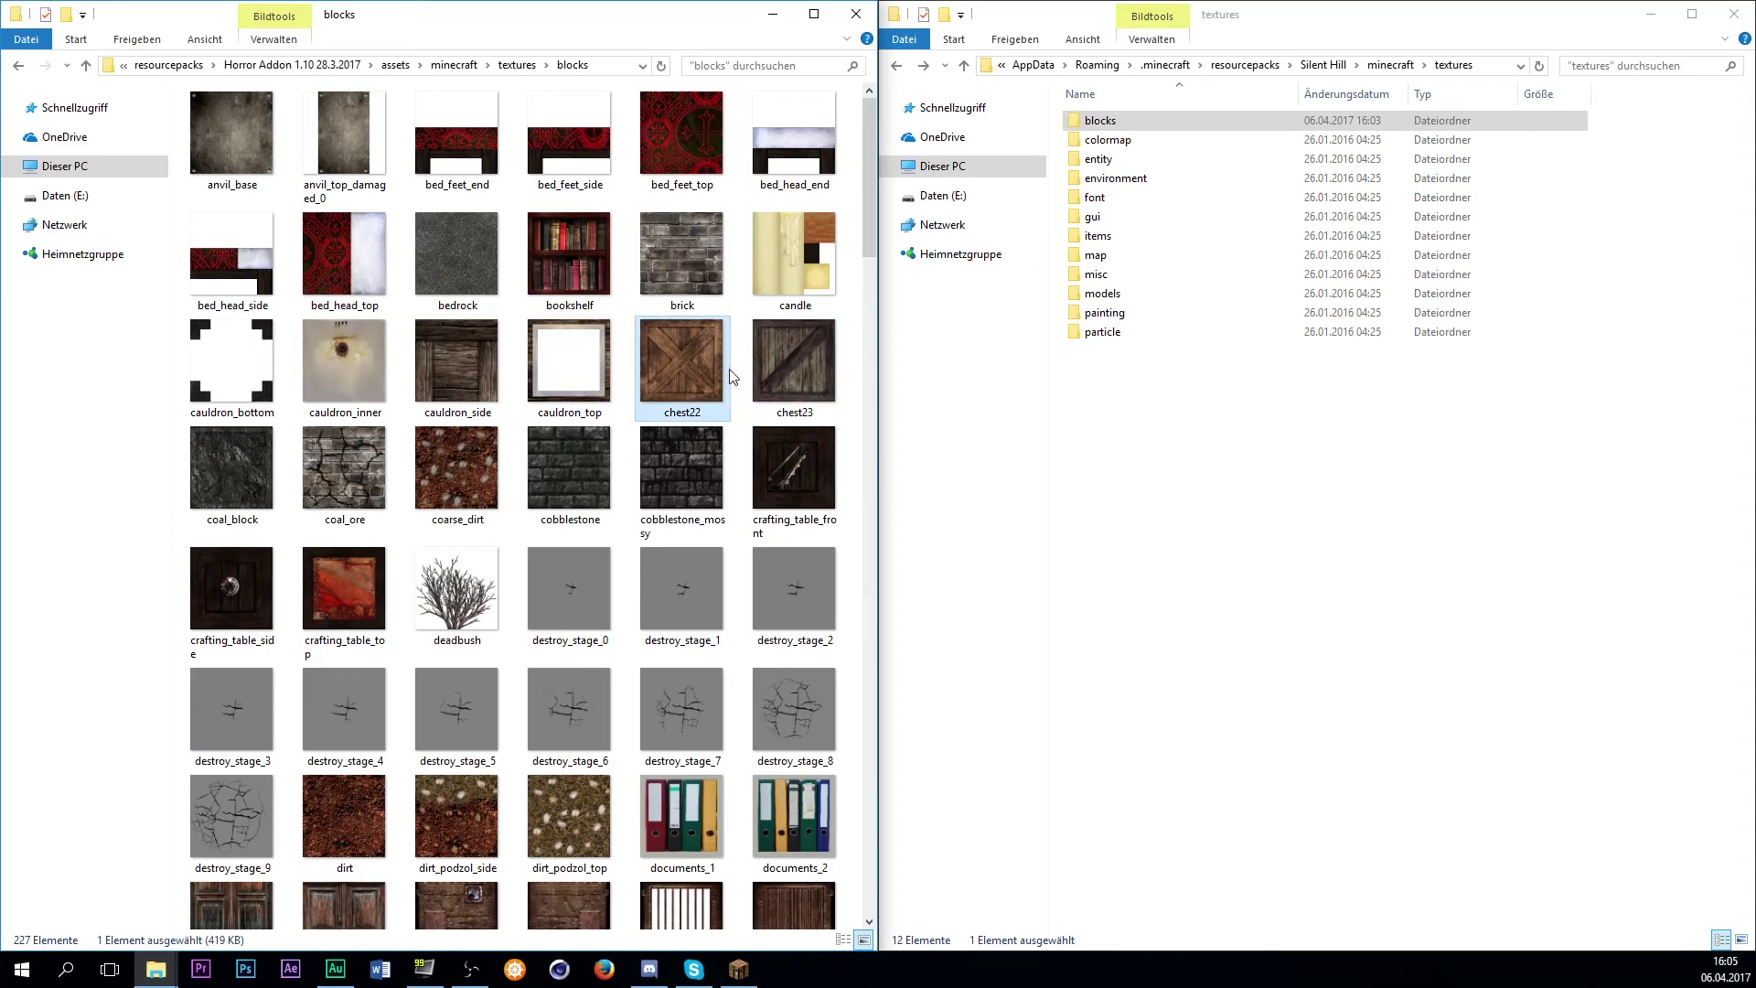
pyautogui.rightClick(680, 344)
pyautogui.click(563, 897)
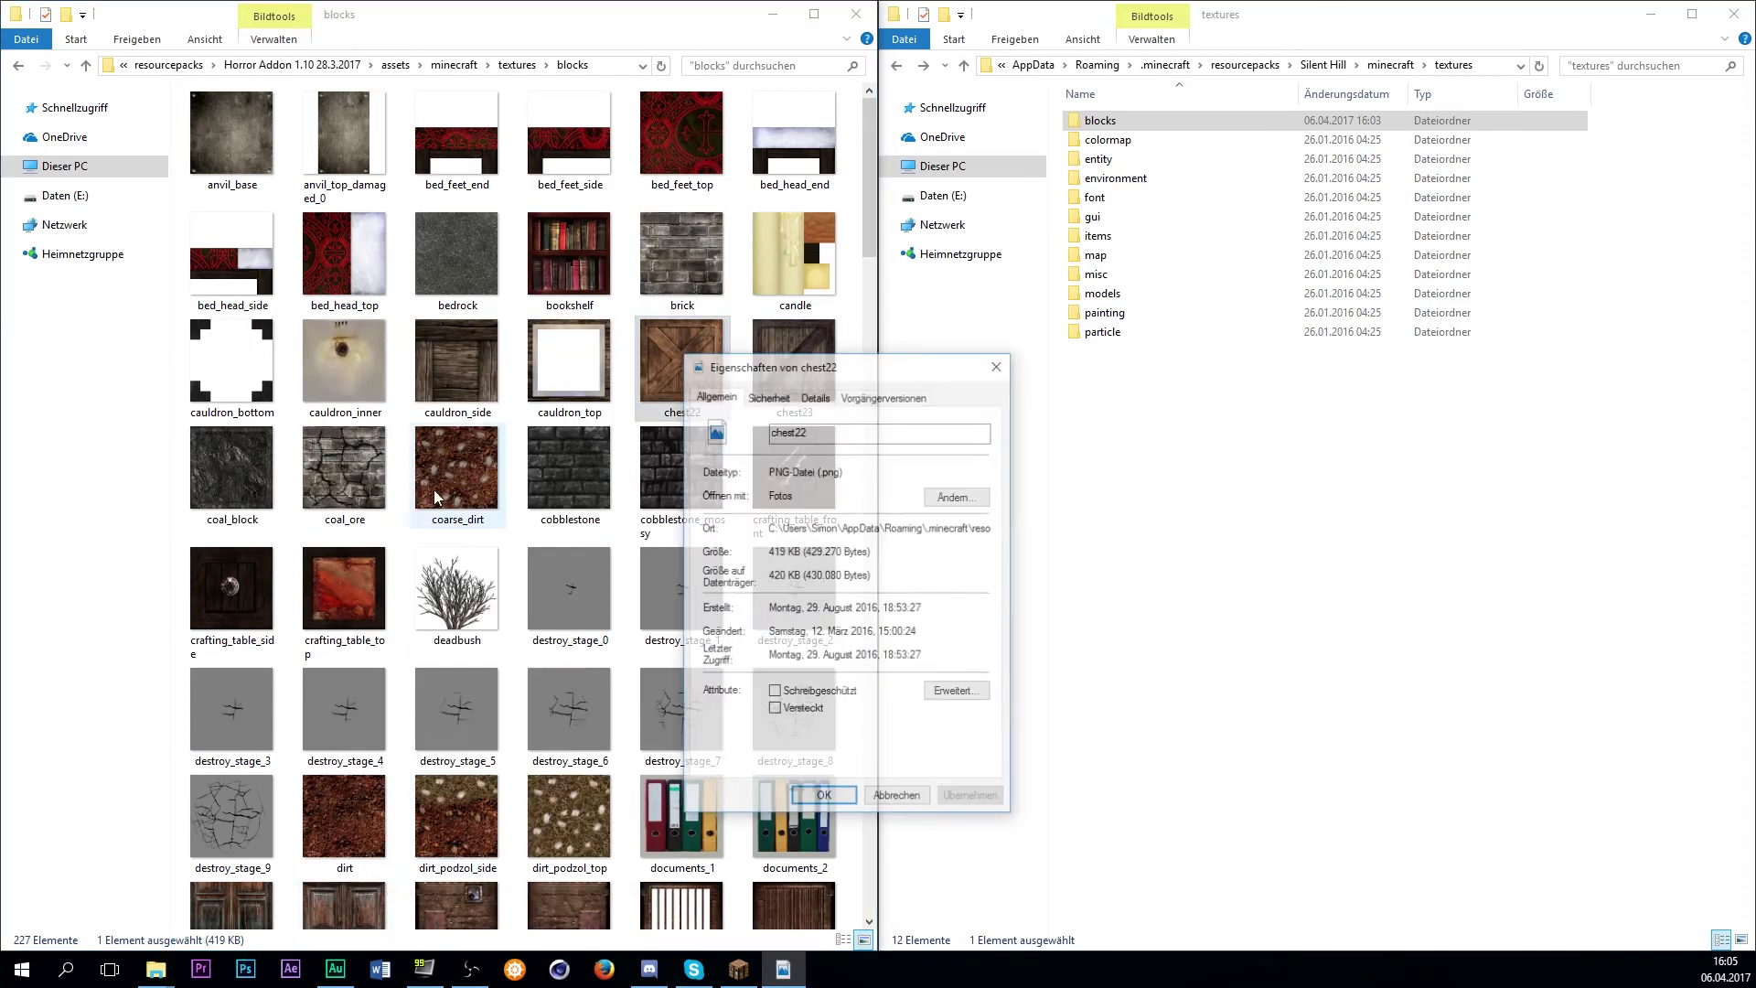
pyautogui.click(815, 395)
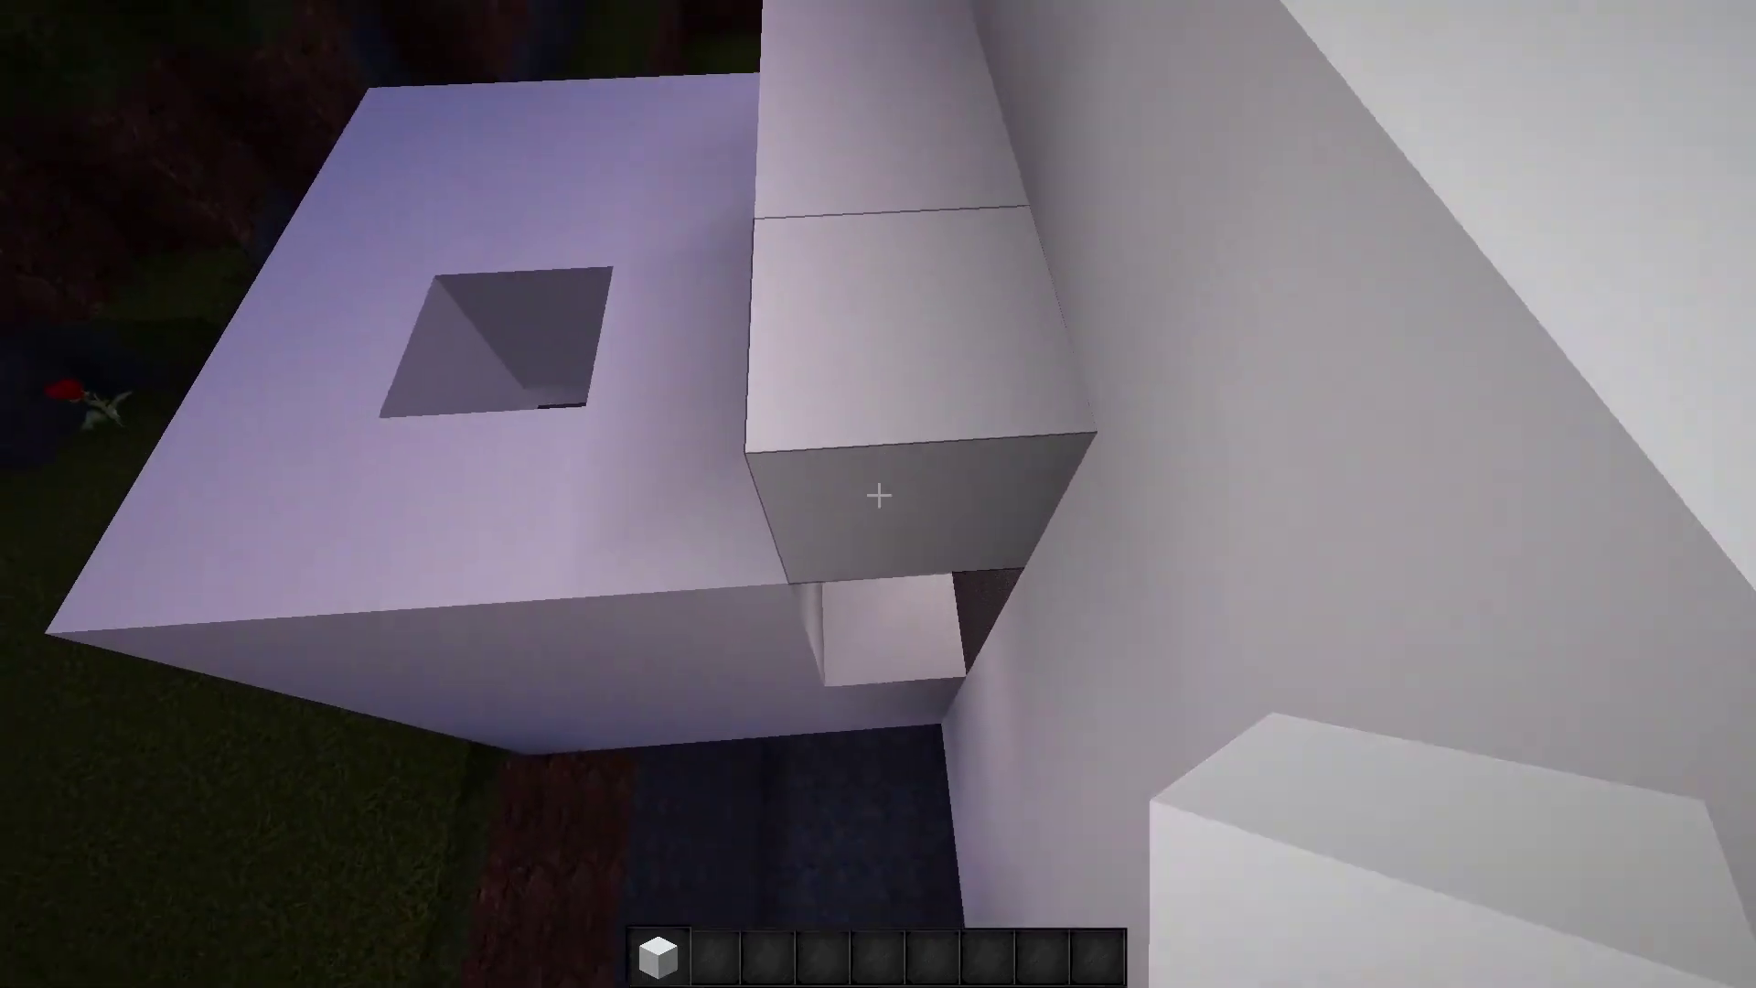
# Travel through the game world to the old mansion and examine the block textures on its facade.
pyautogui.click(878, 495)
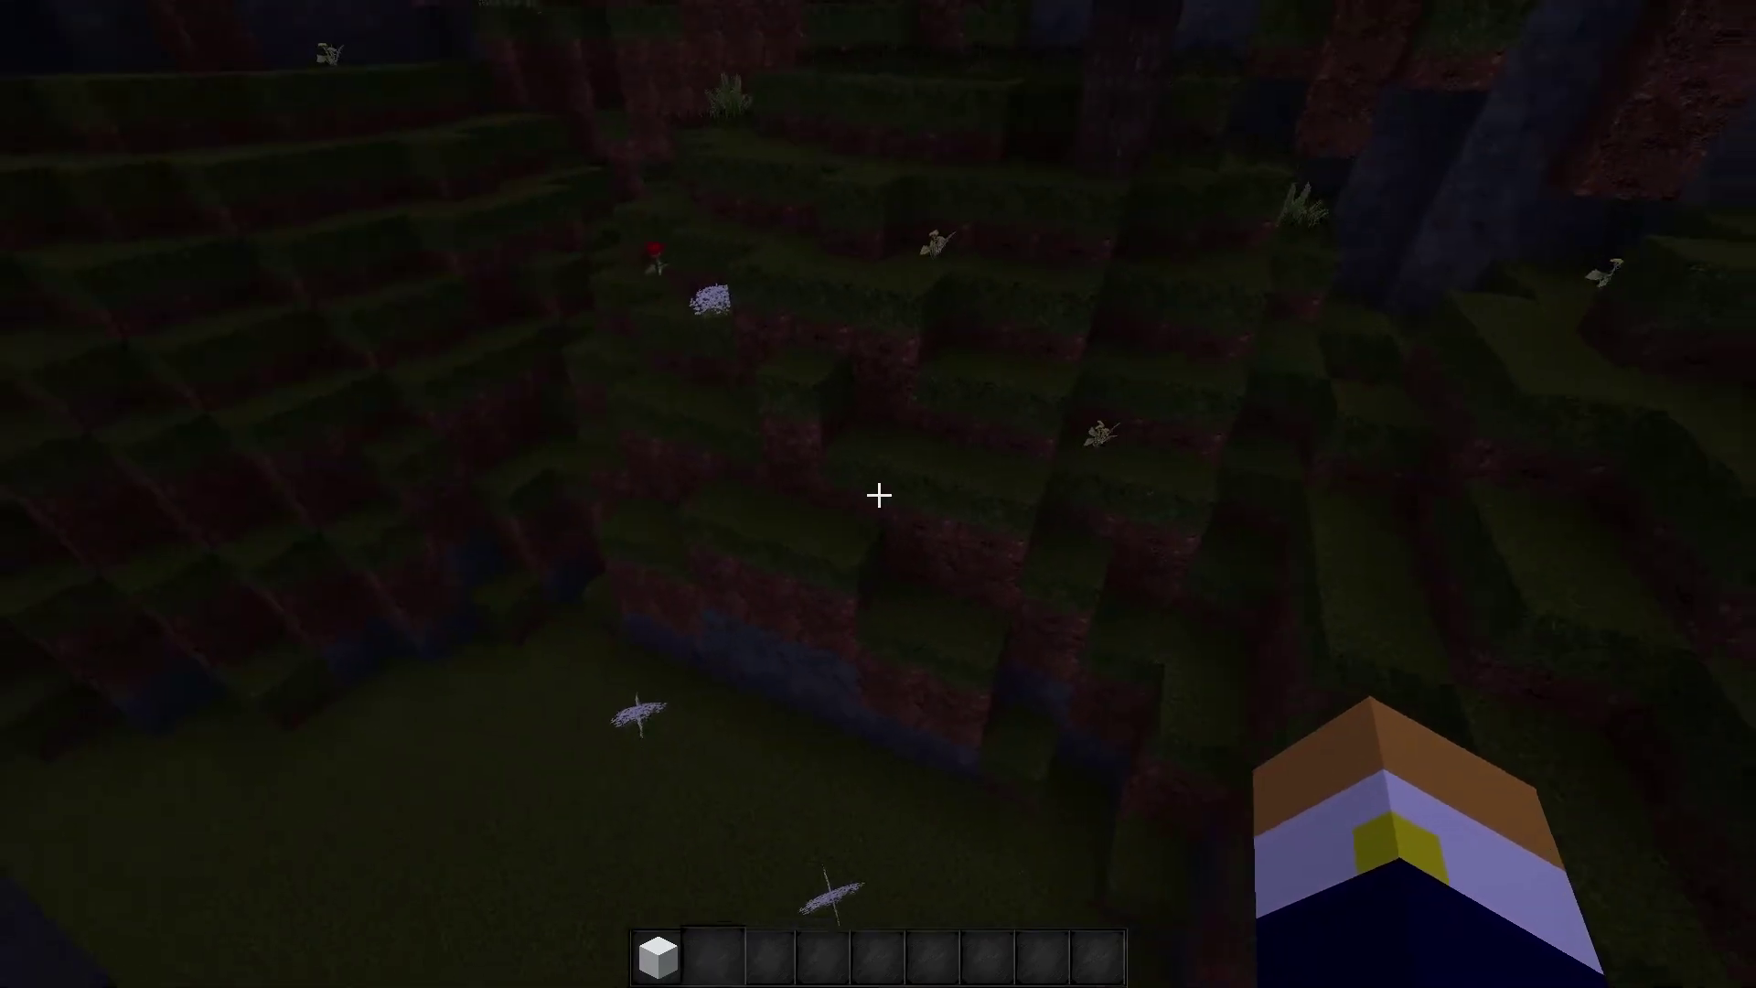
pyautogui.press('w')
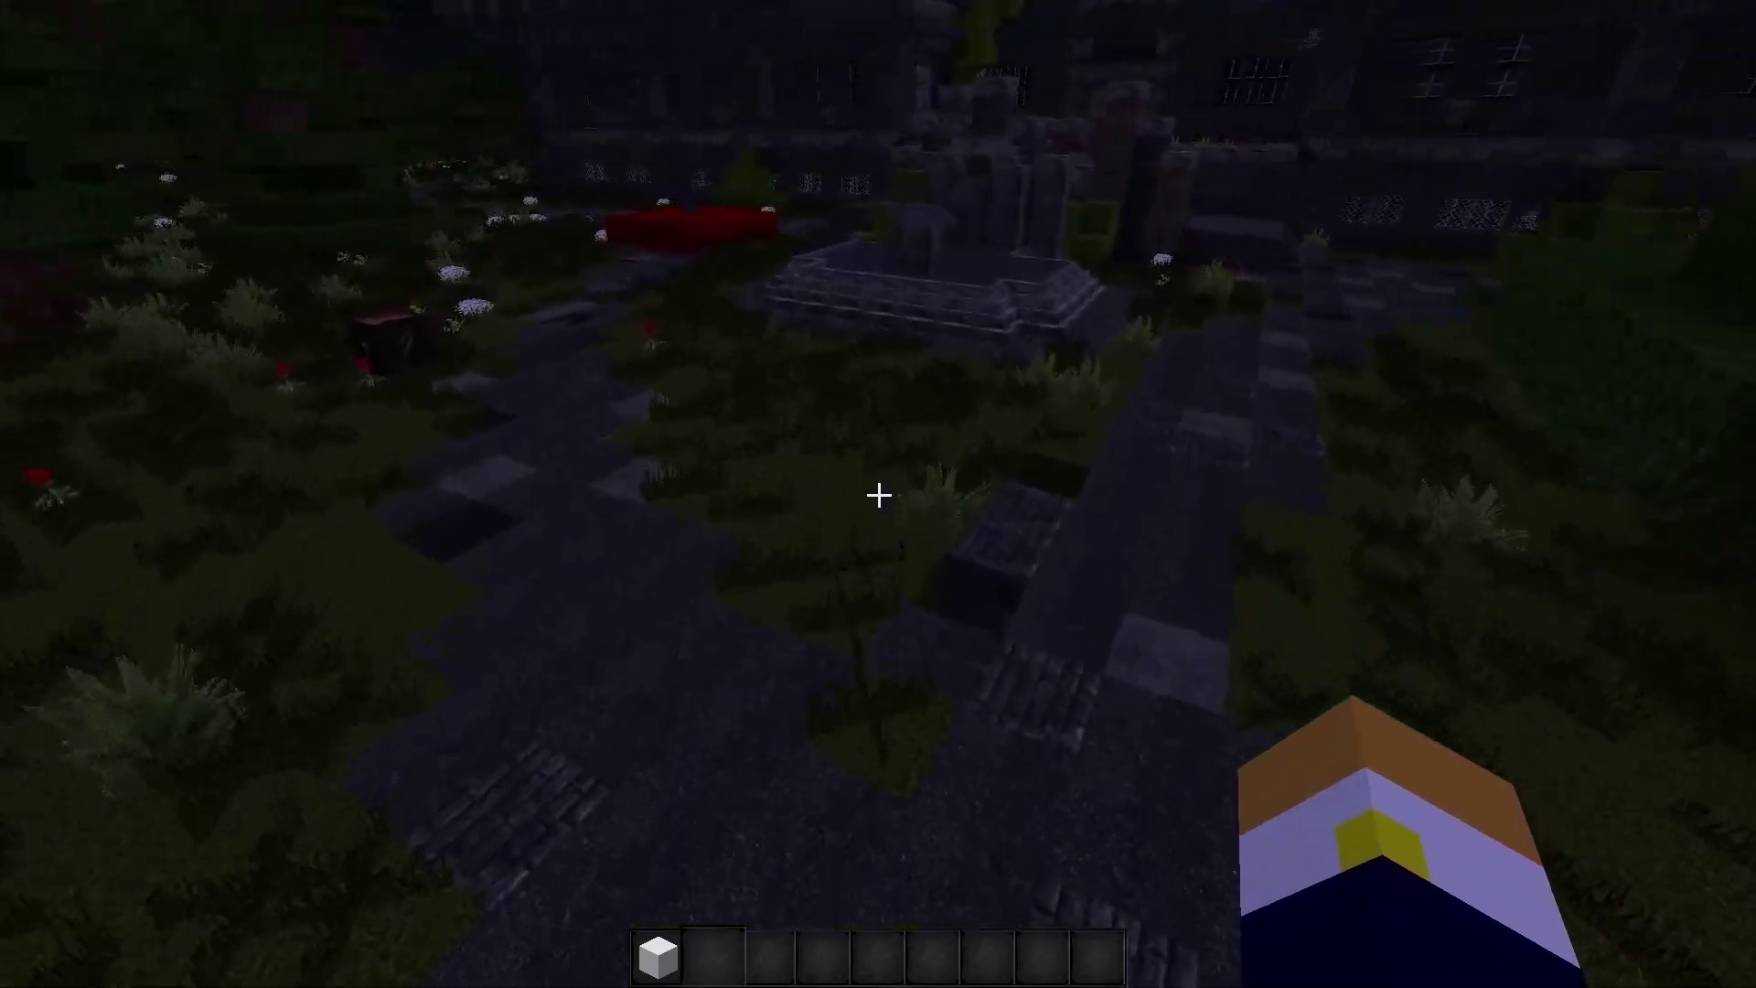
pyautogui.press('w')
pyautogui.press('w')
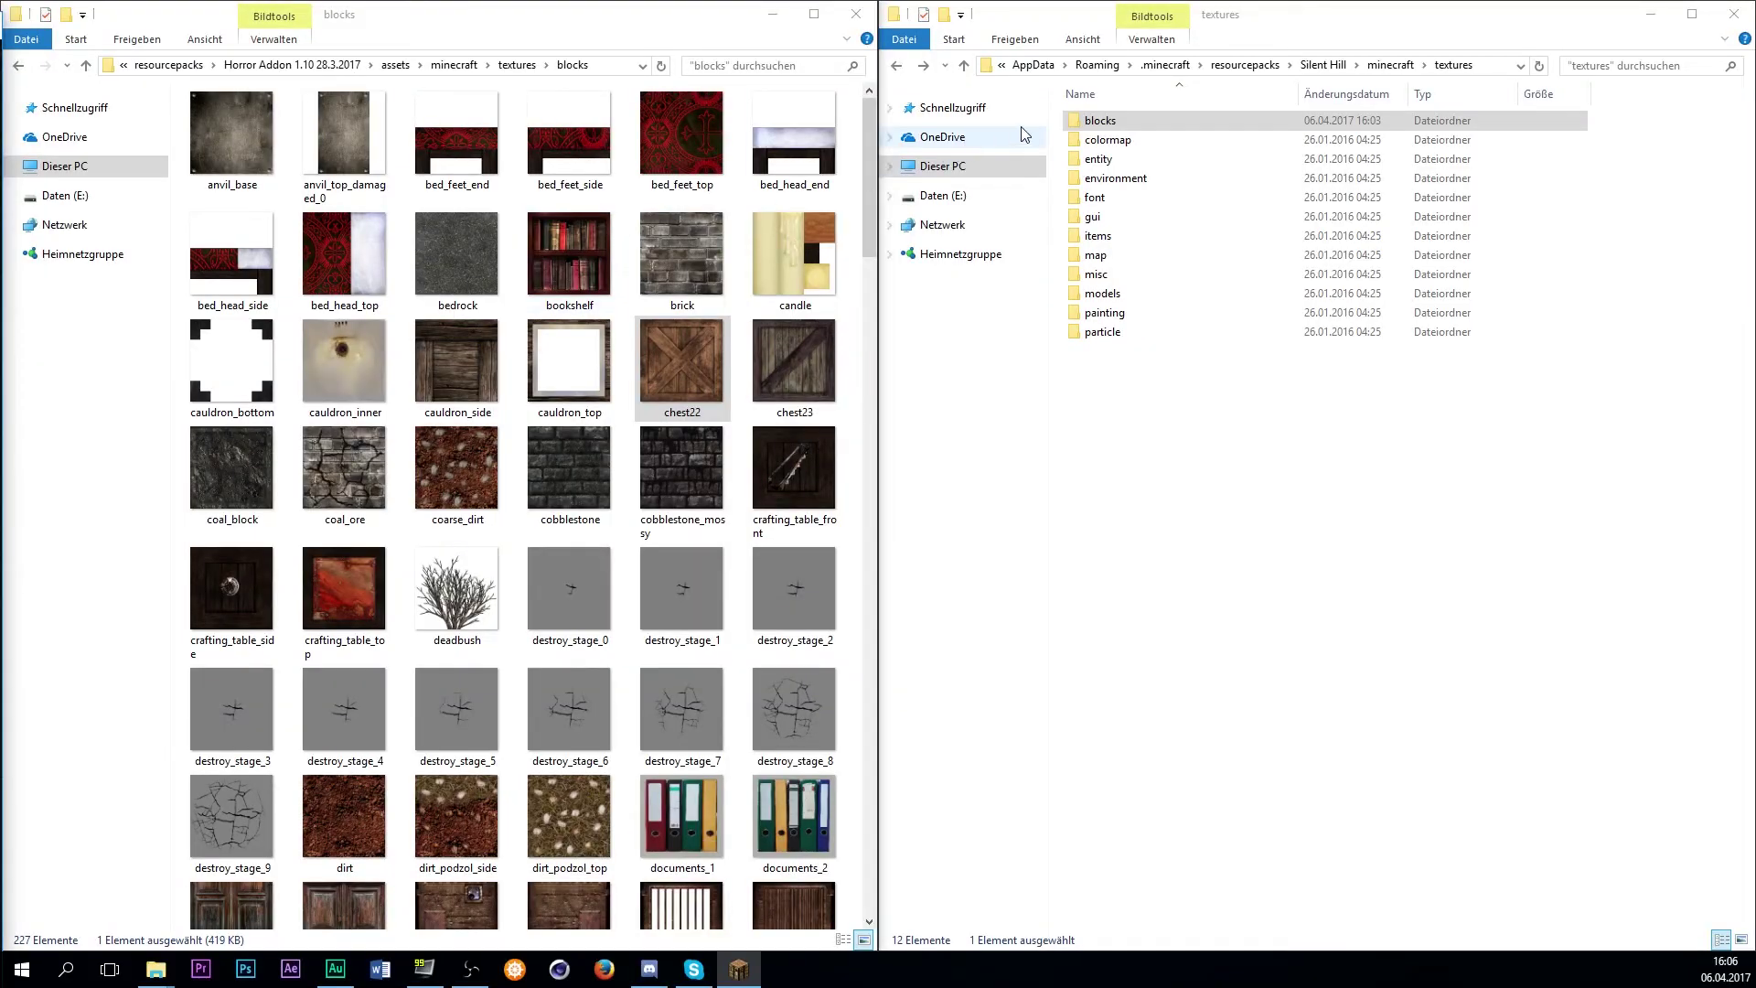
# Move a block texture from the Silent Hill pack's textures\blocks folder into the Horror Addon's blocks folder.
pyautogui.click(1152, 126)
pyautogui.doubleClick(1155, 131)
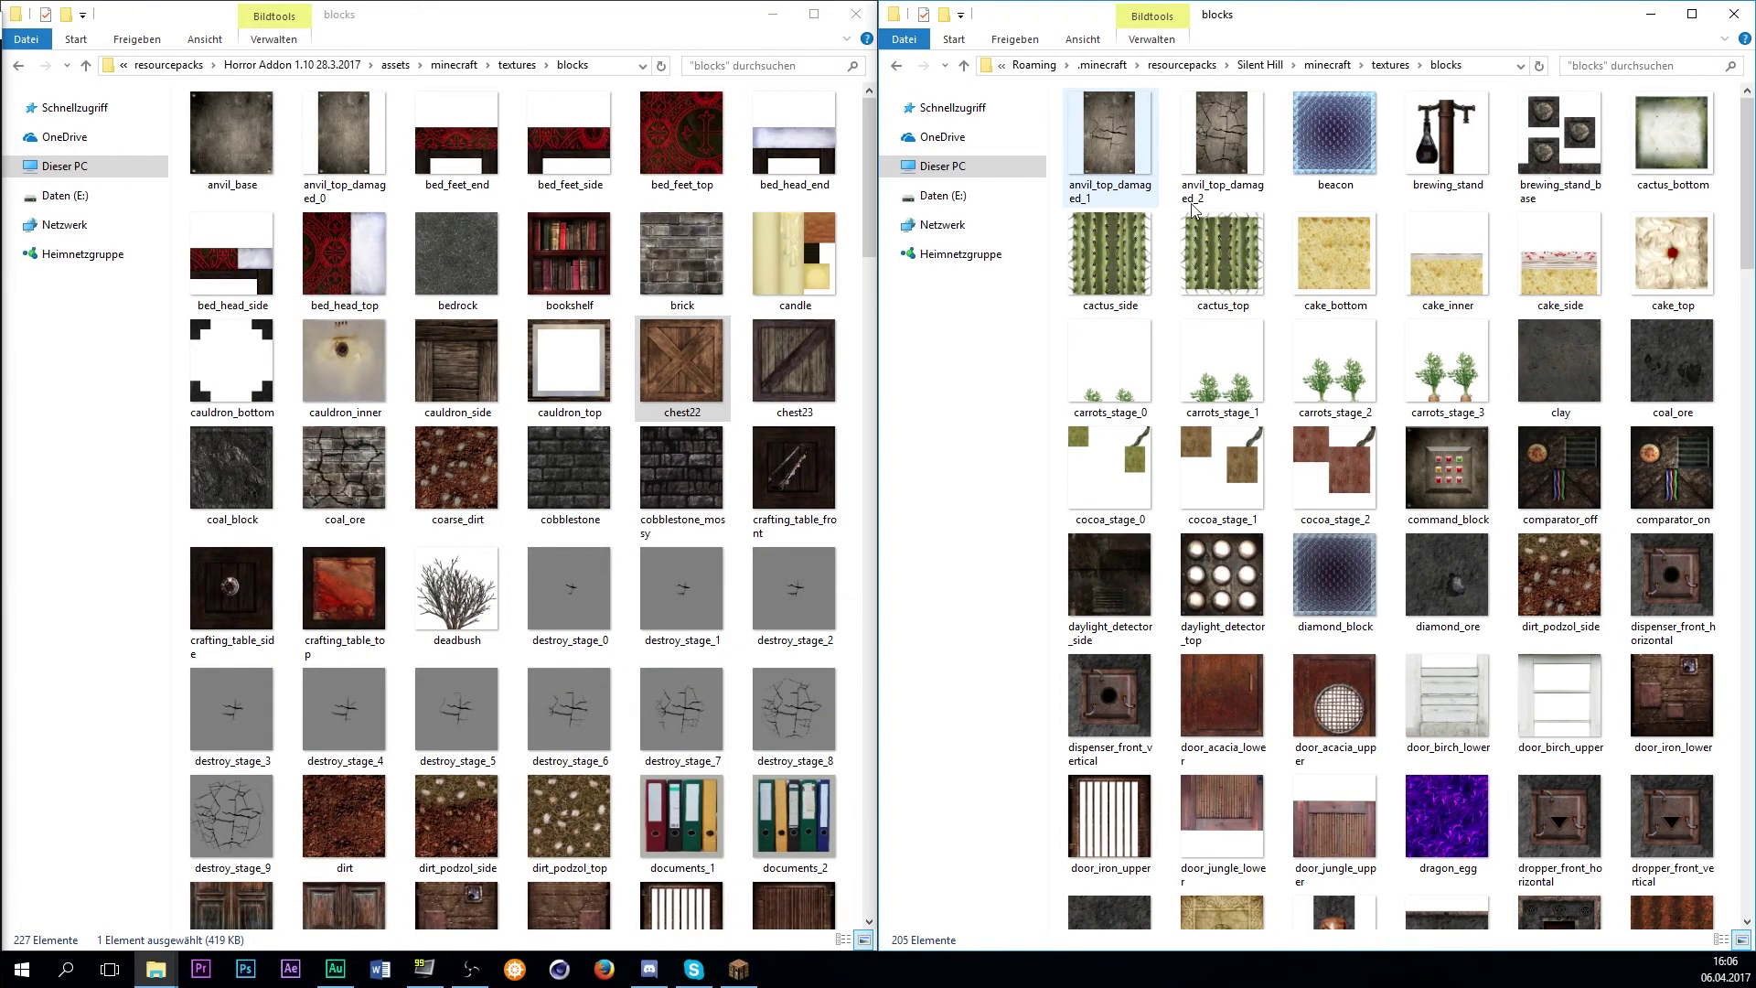
pyautogui.scroll(-5, 1552, 292)
pyautogui.moveTo(1365, 263); pyautogui.dragTo(681, 356)
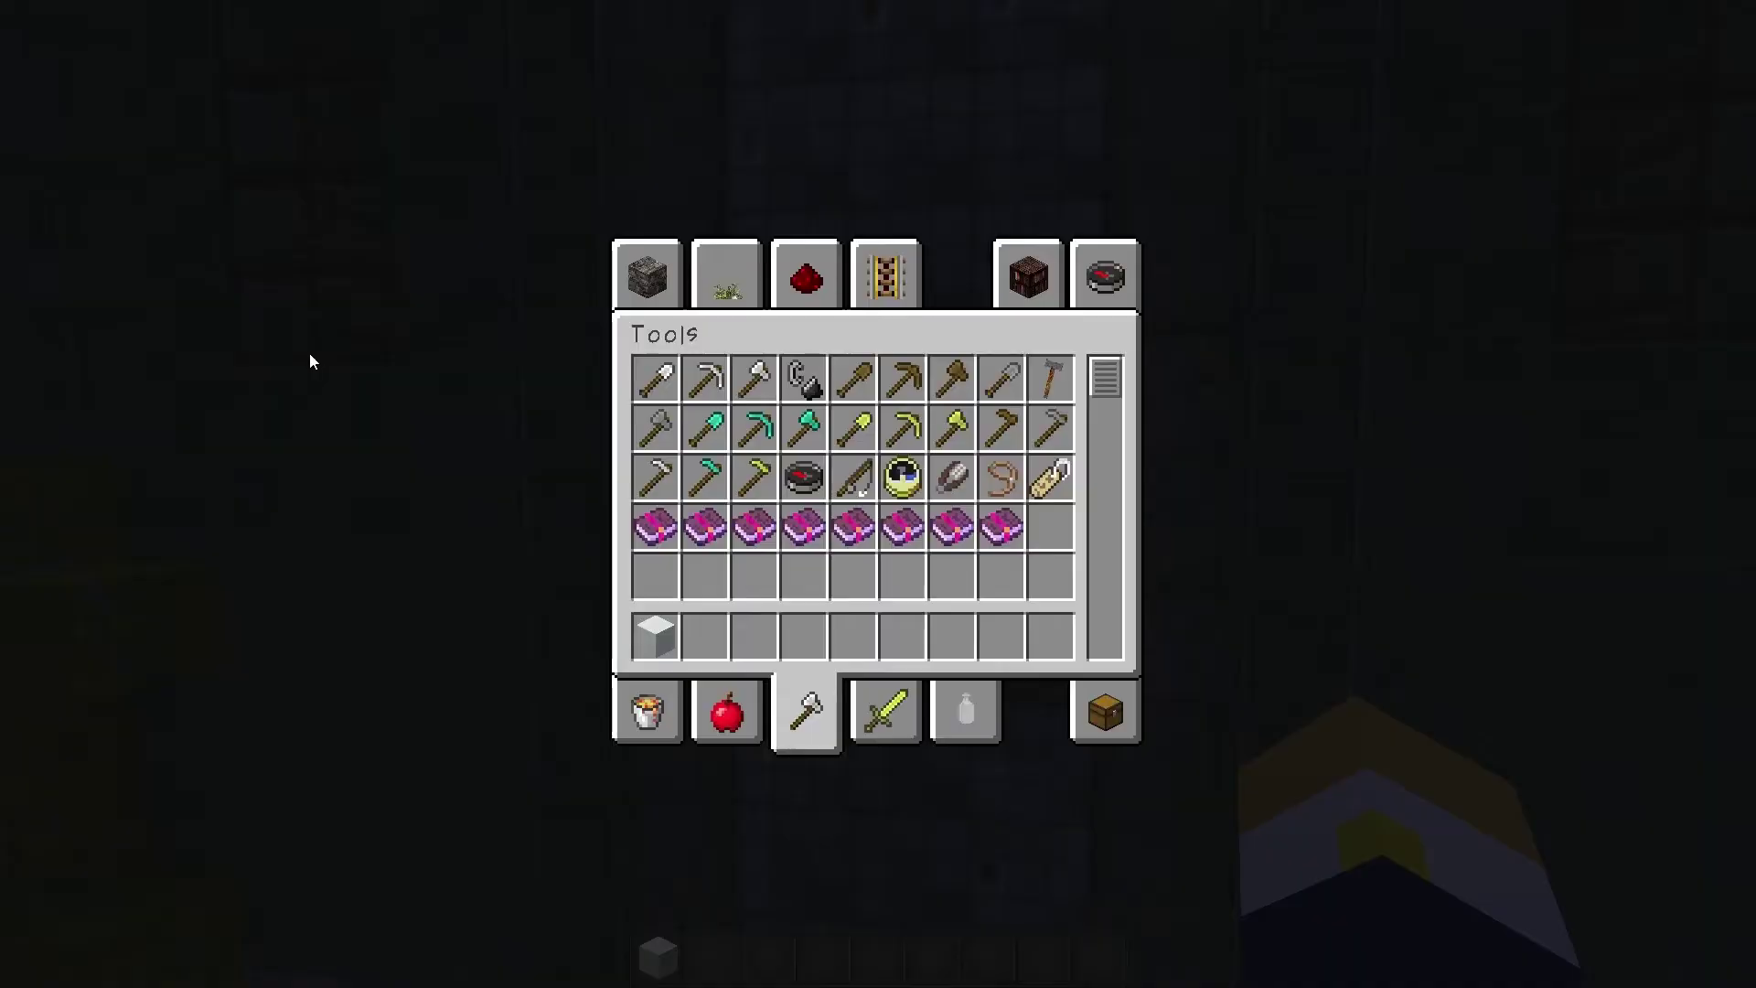
# Walk around the mansion grounds and check the block textures in the world and in the Building Blocks inventory.
pyautogui.press('e')
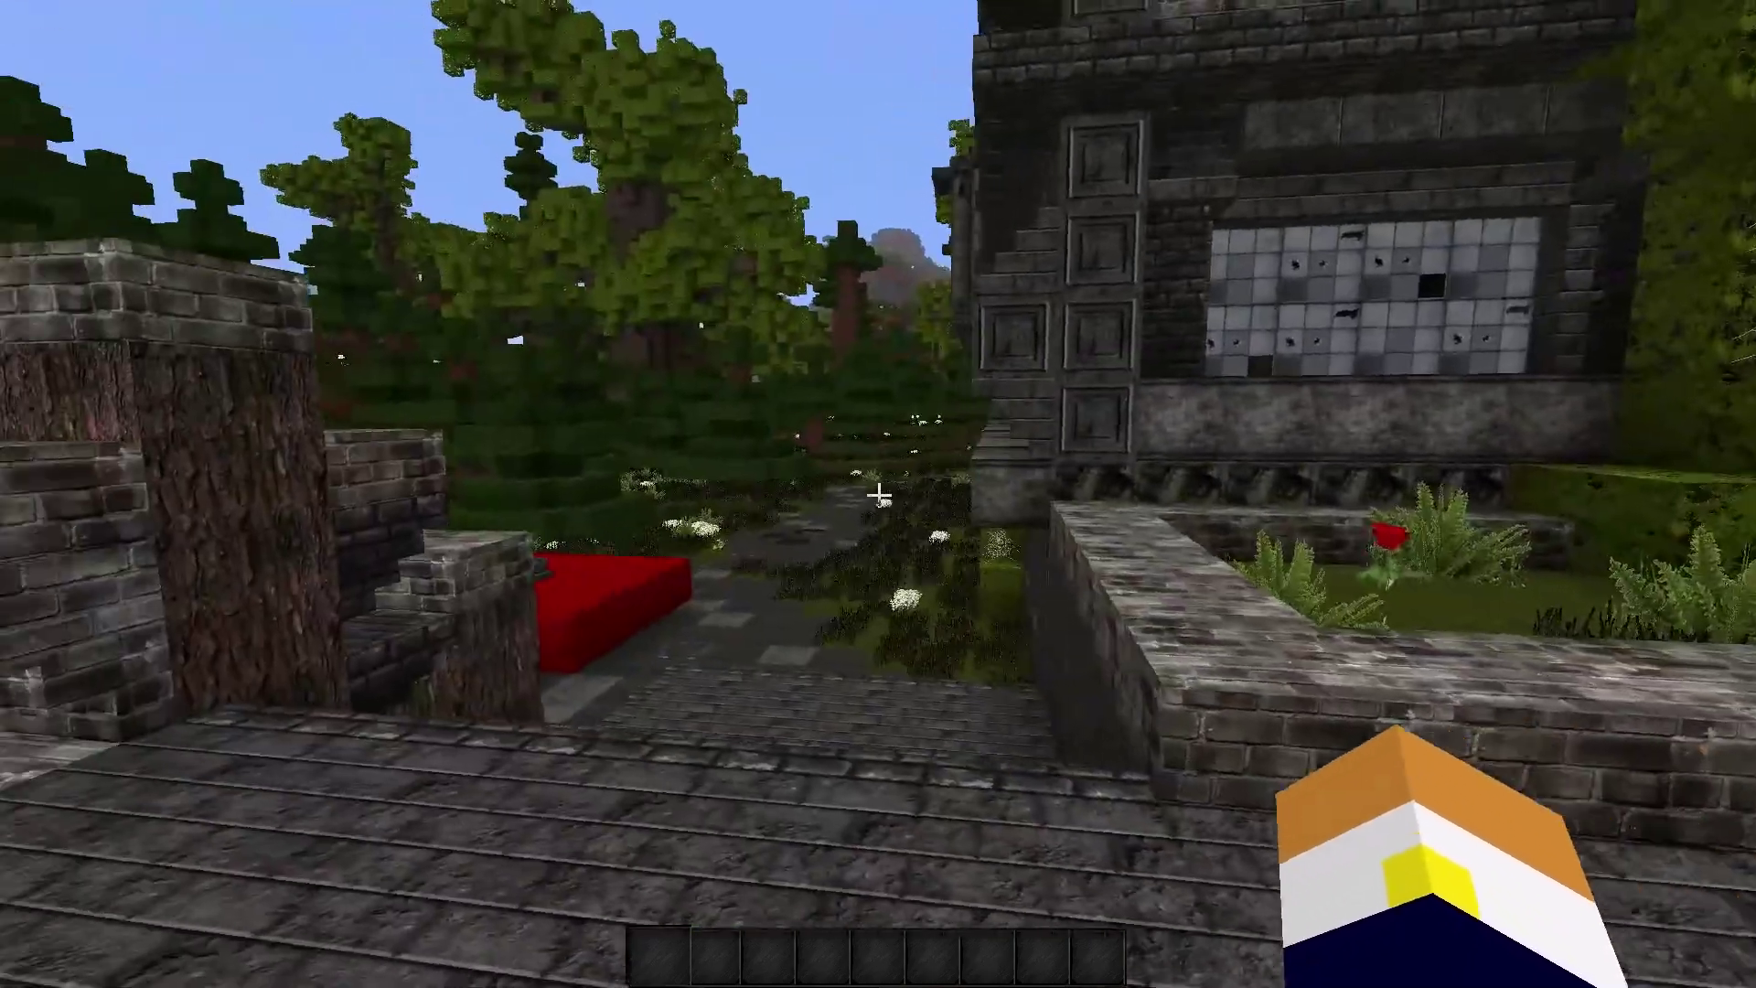
pyautogui.press('w')
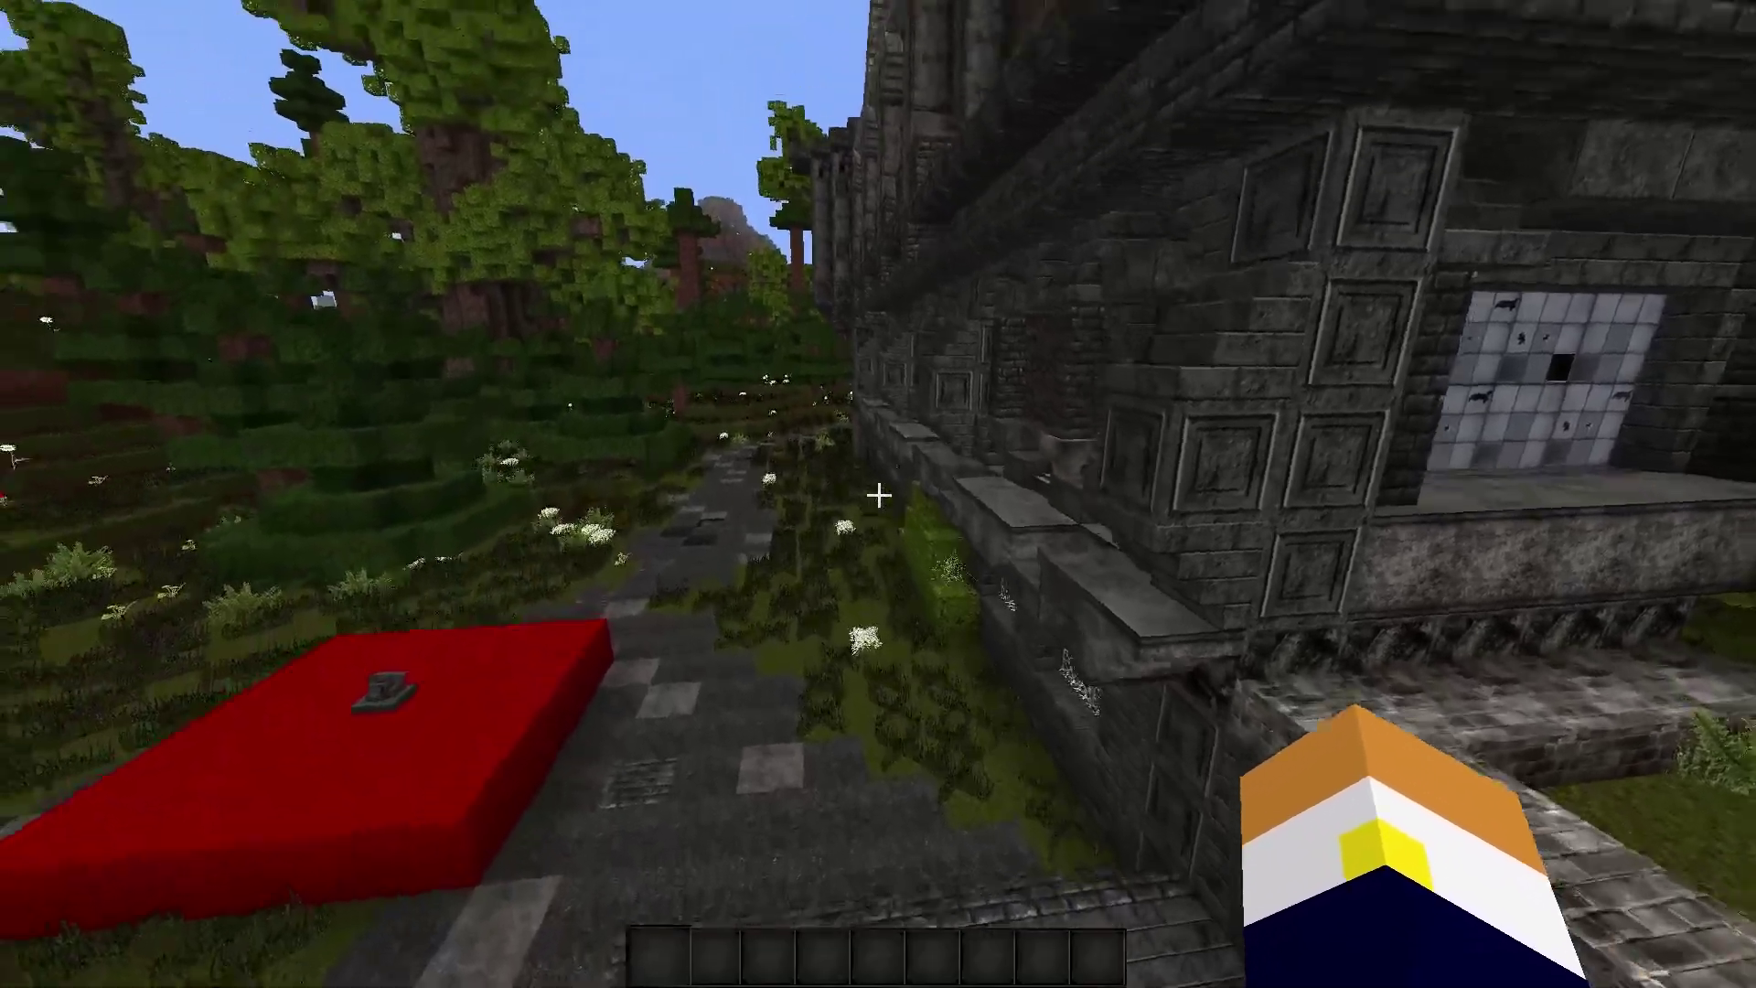
pyautogui.press('e')
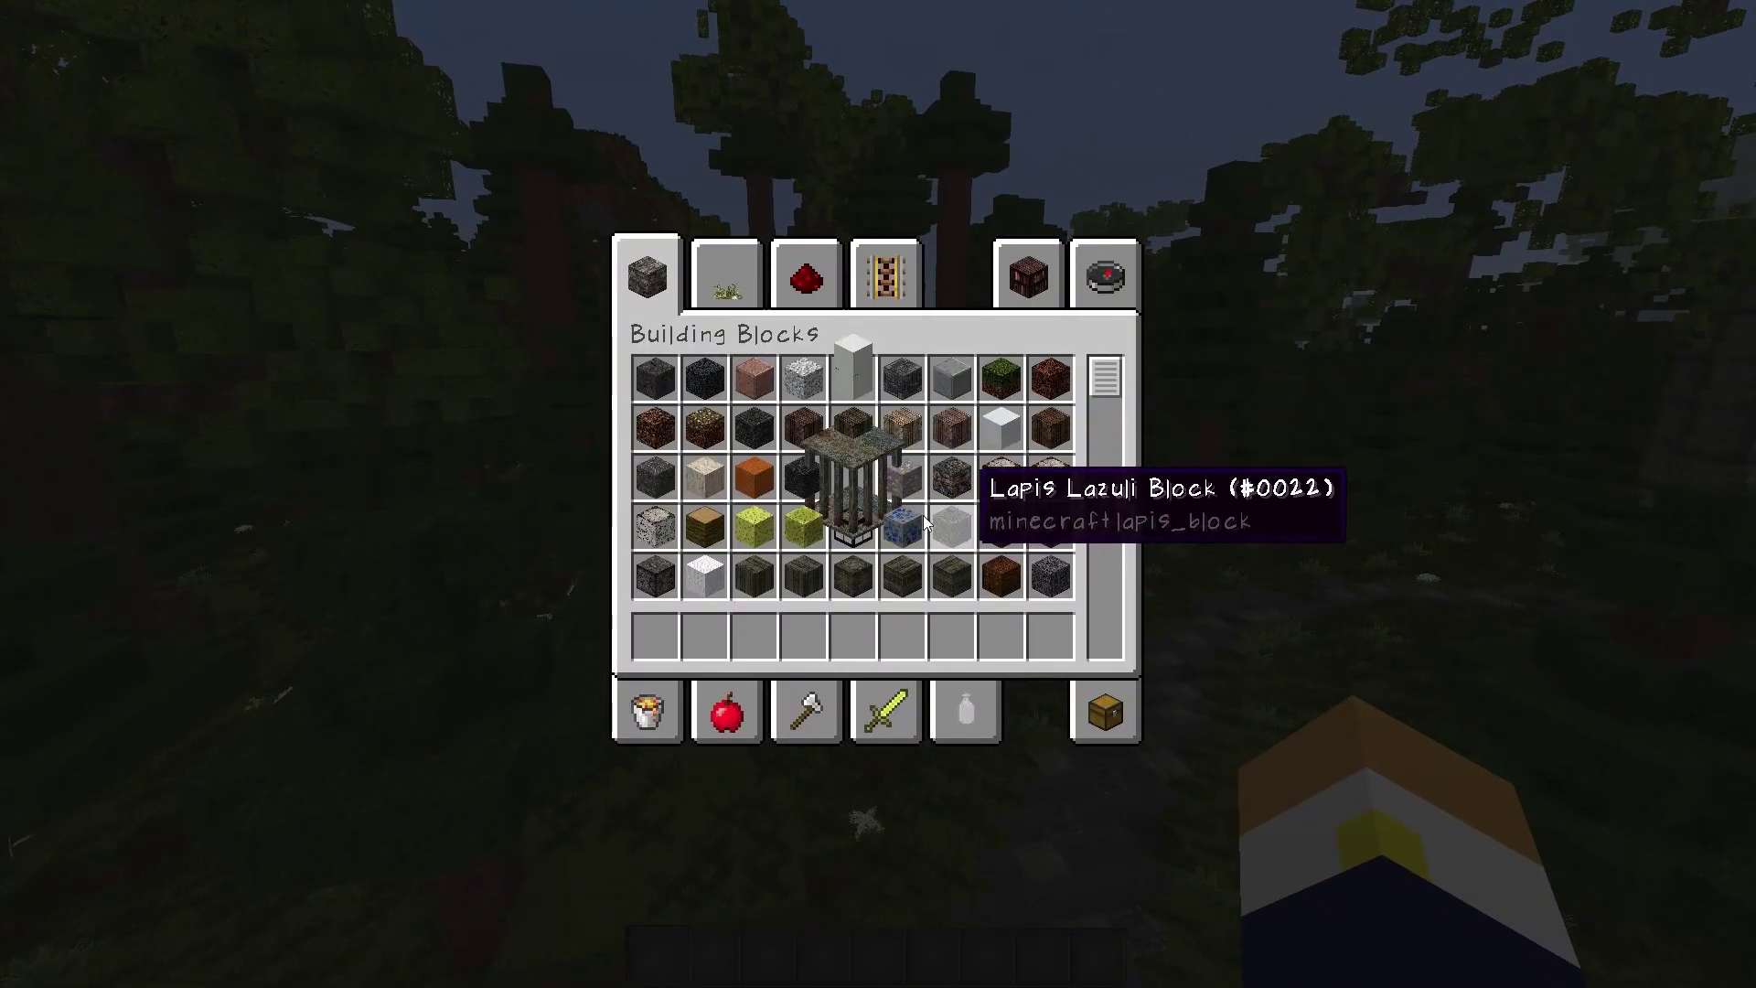
pyautogui.press('e')
pyautogui.press('w')
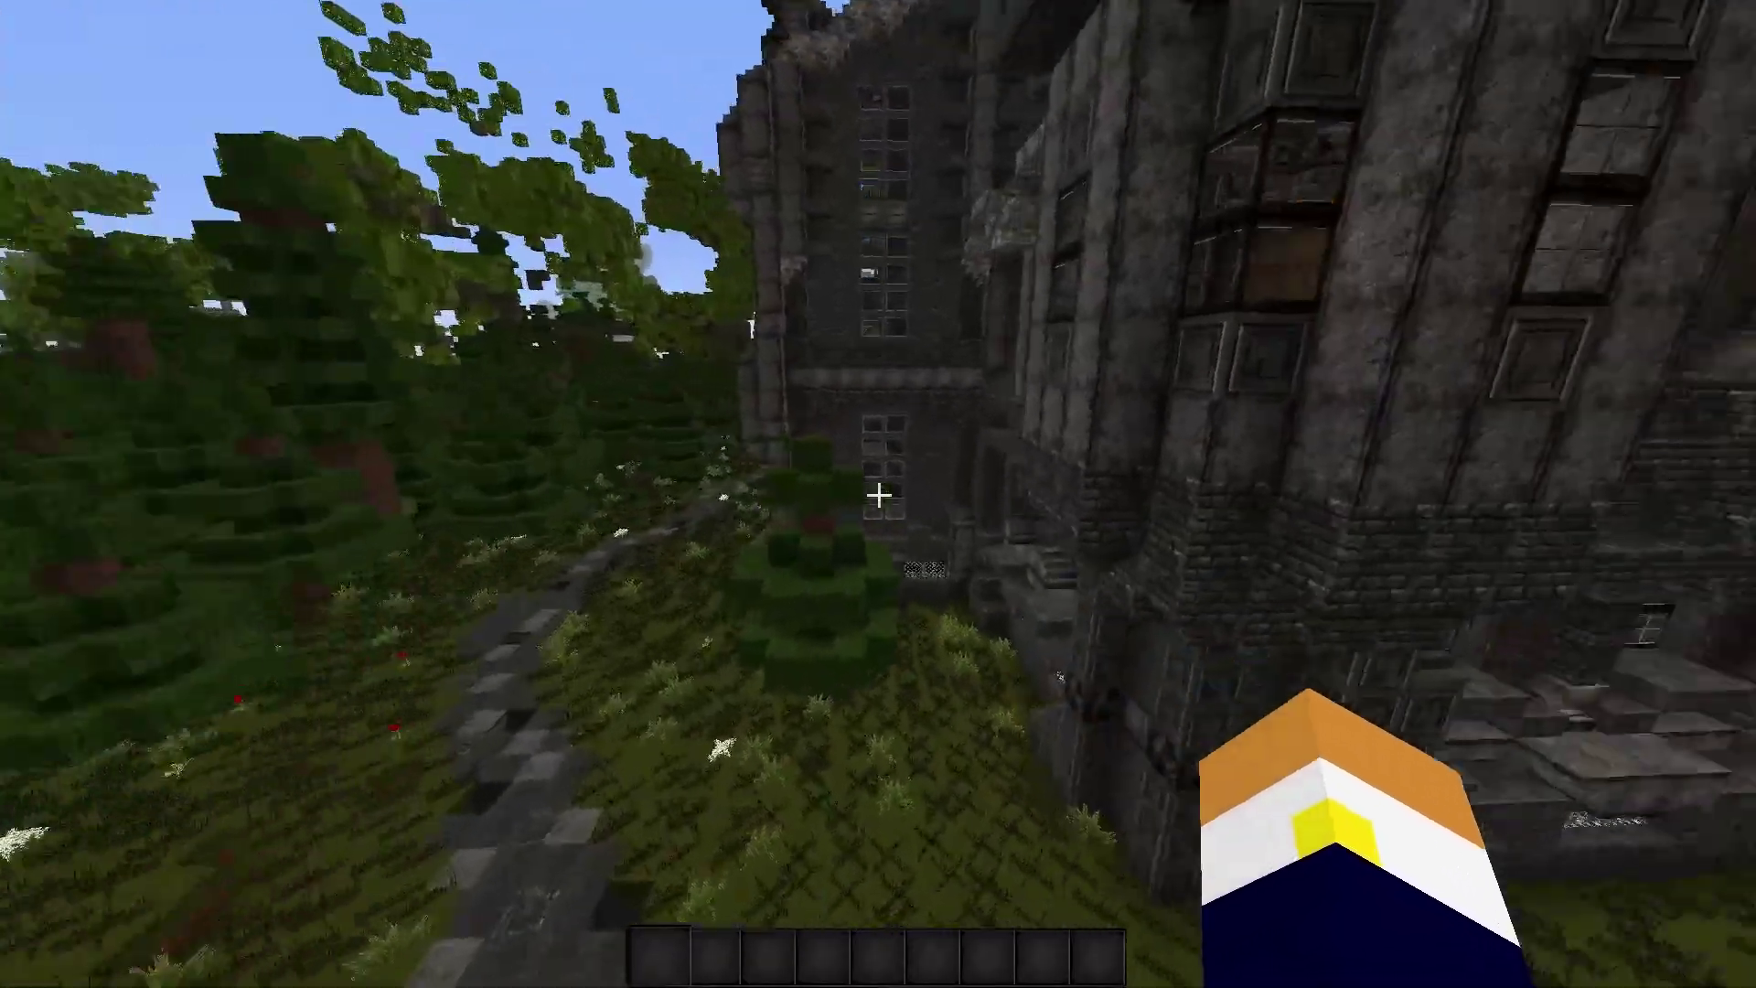
pyautogui.press('w')
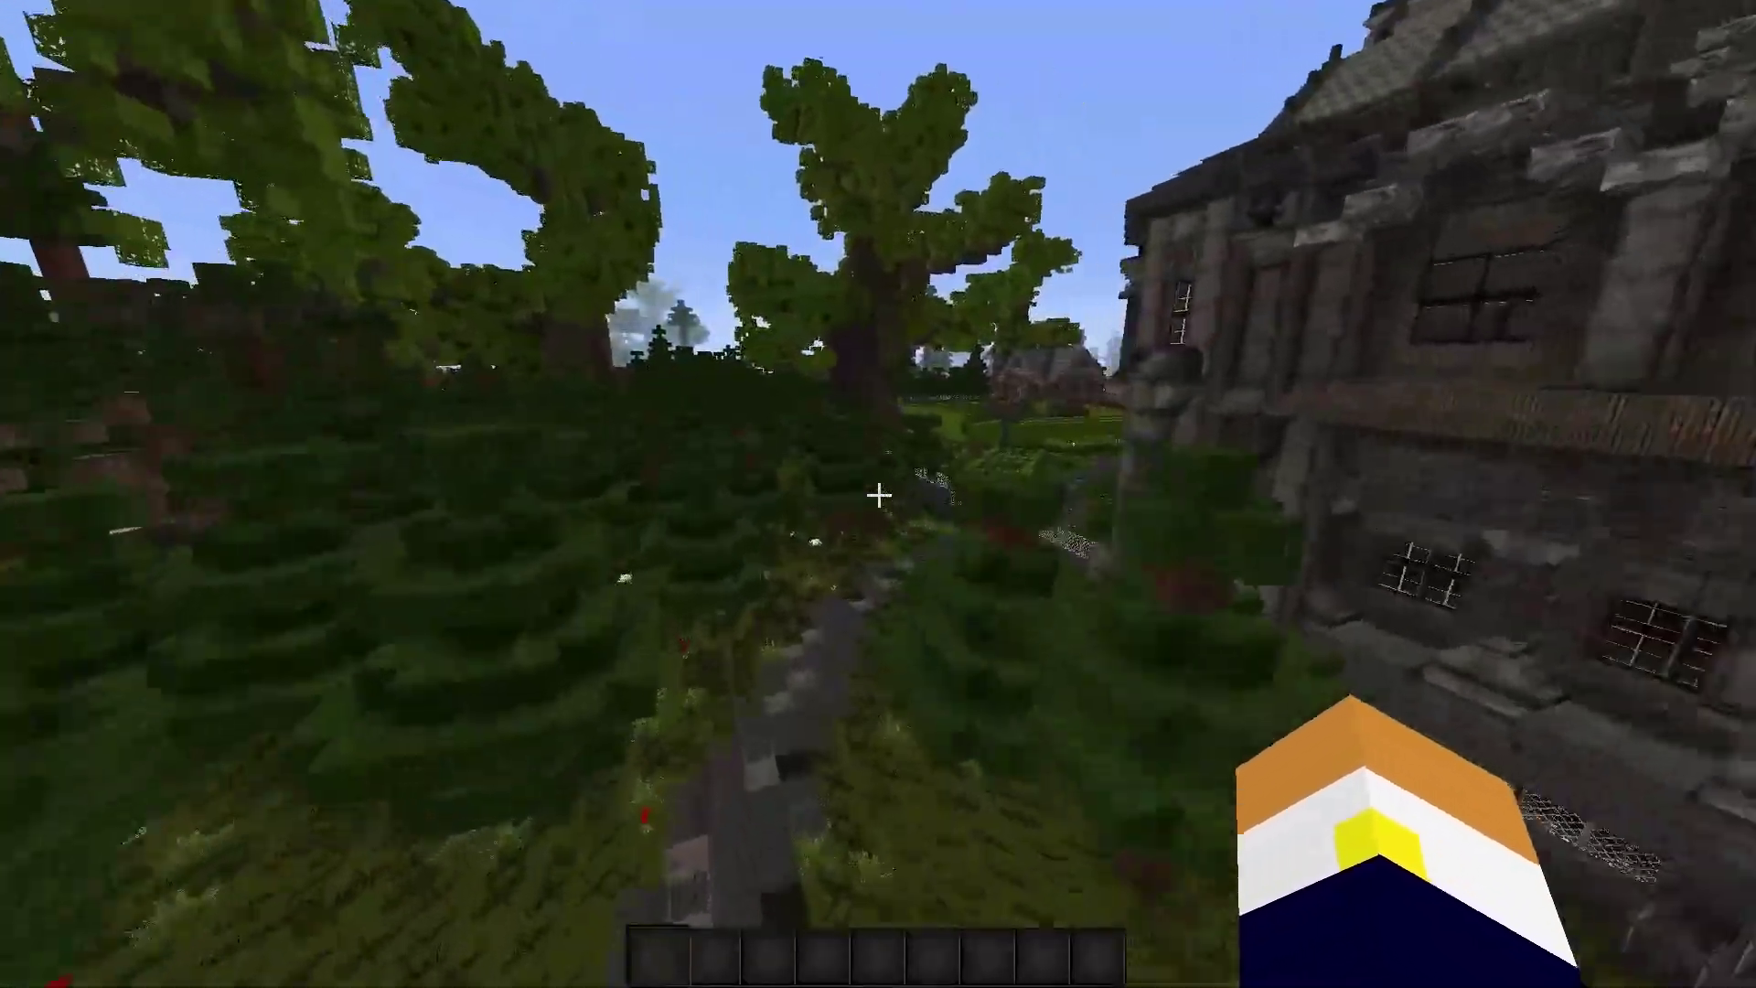
pyautogui.press('w')
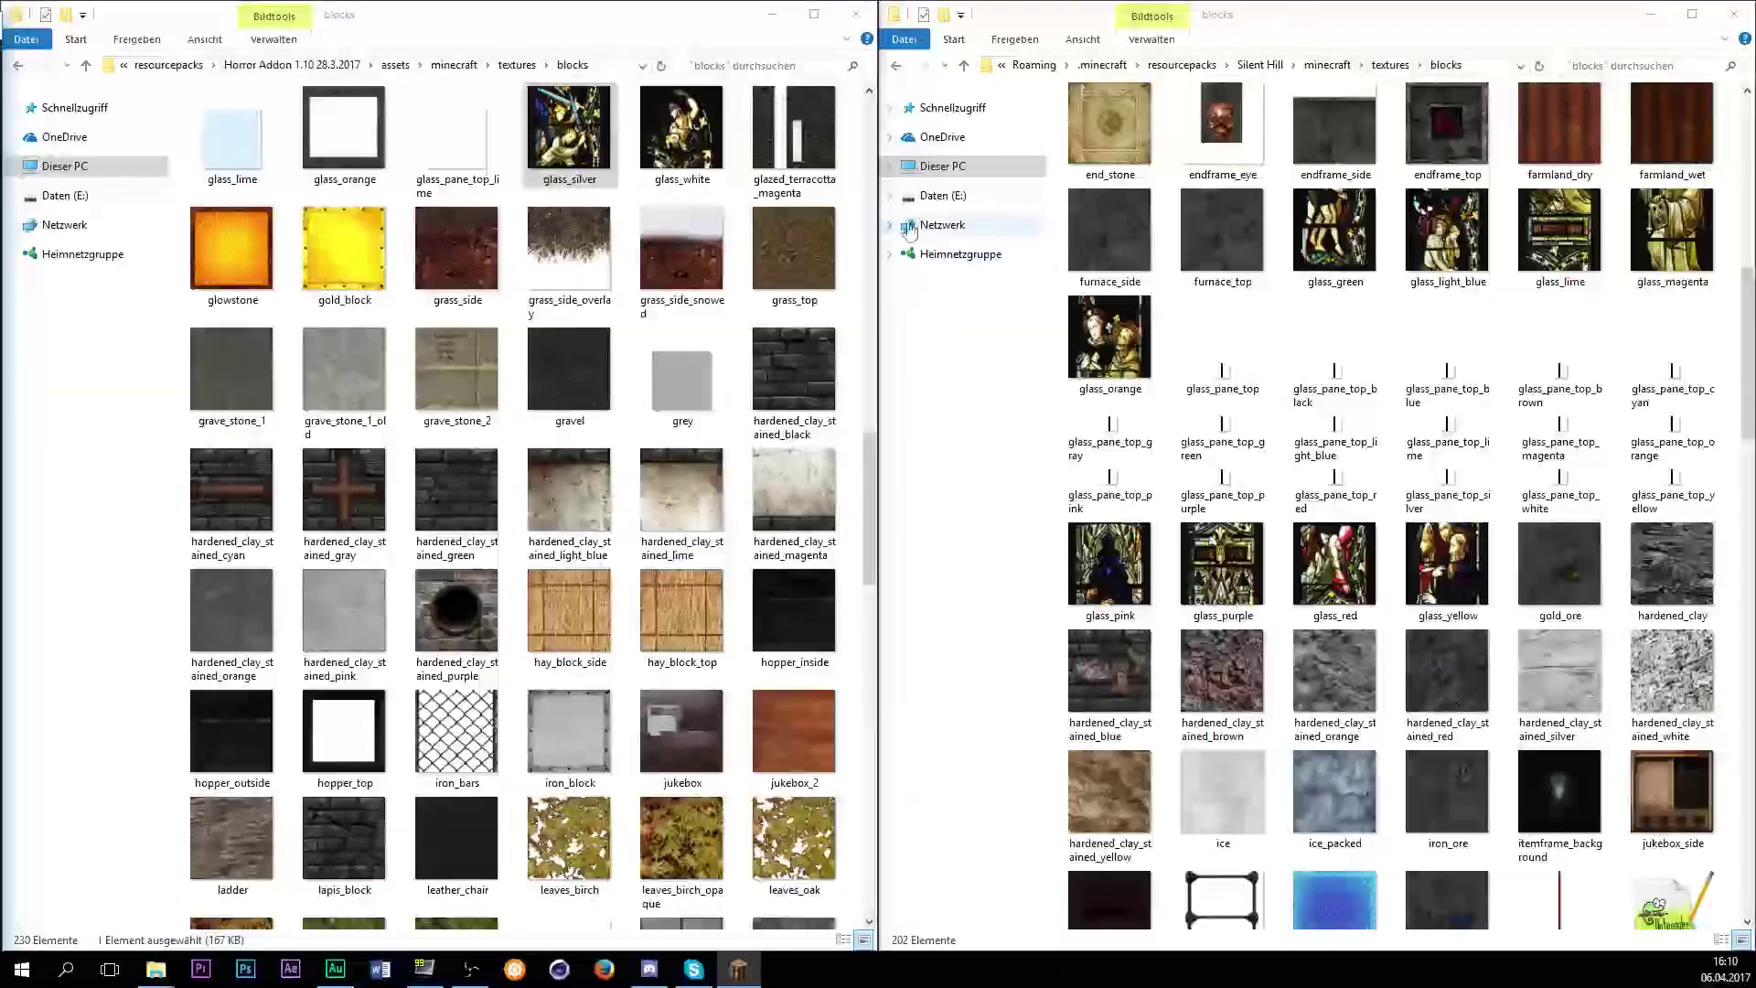
# Check the Silent Hill pack's colormap folder and move it into the Horror Addon's textures folder.
pyautogui.click(897, 66)
pyautogui.click(17, 66)
pyautogui.doubleClick(1120, 141)
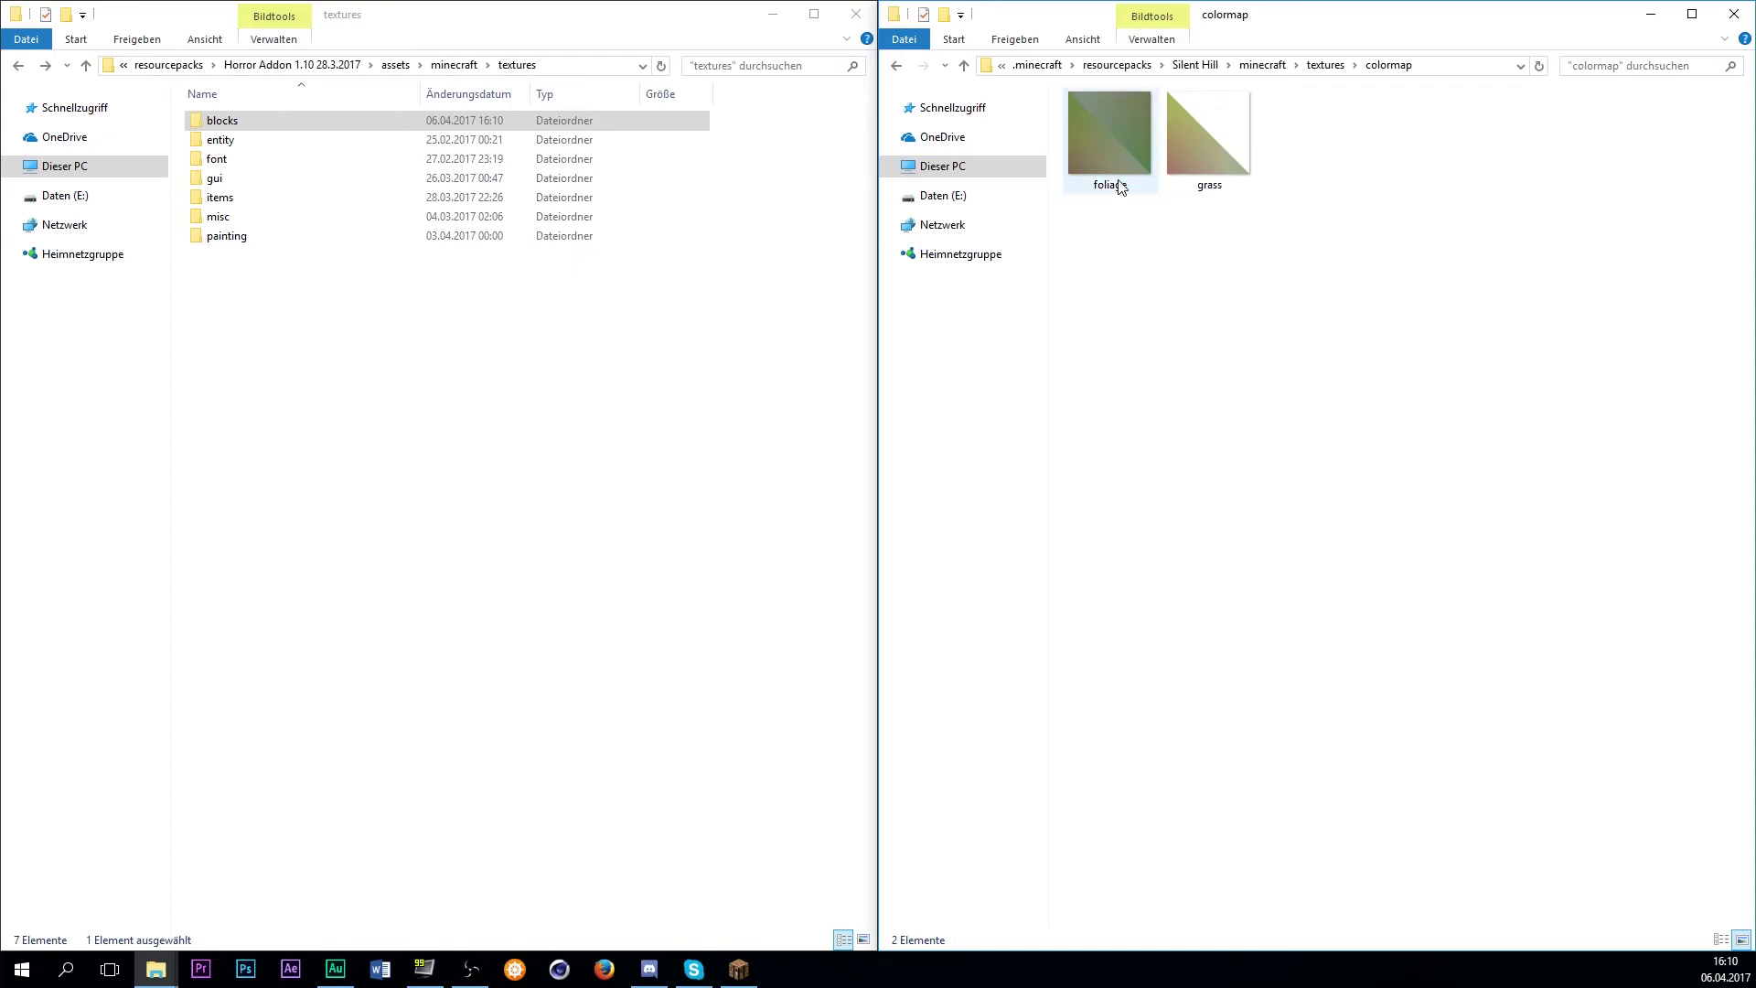
pyautogui.click(897, 65)
pyautogui.moveTo(1122, 146); pyautogui.dragTo(583, 482)
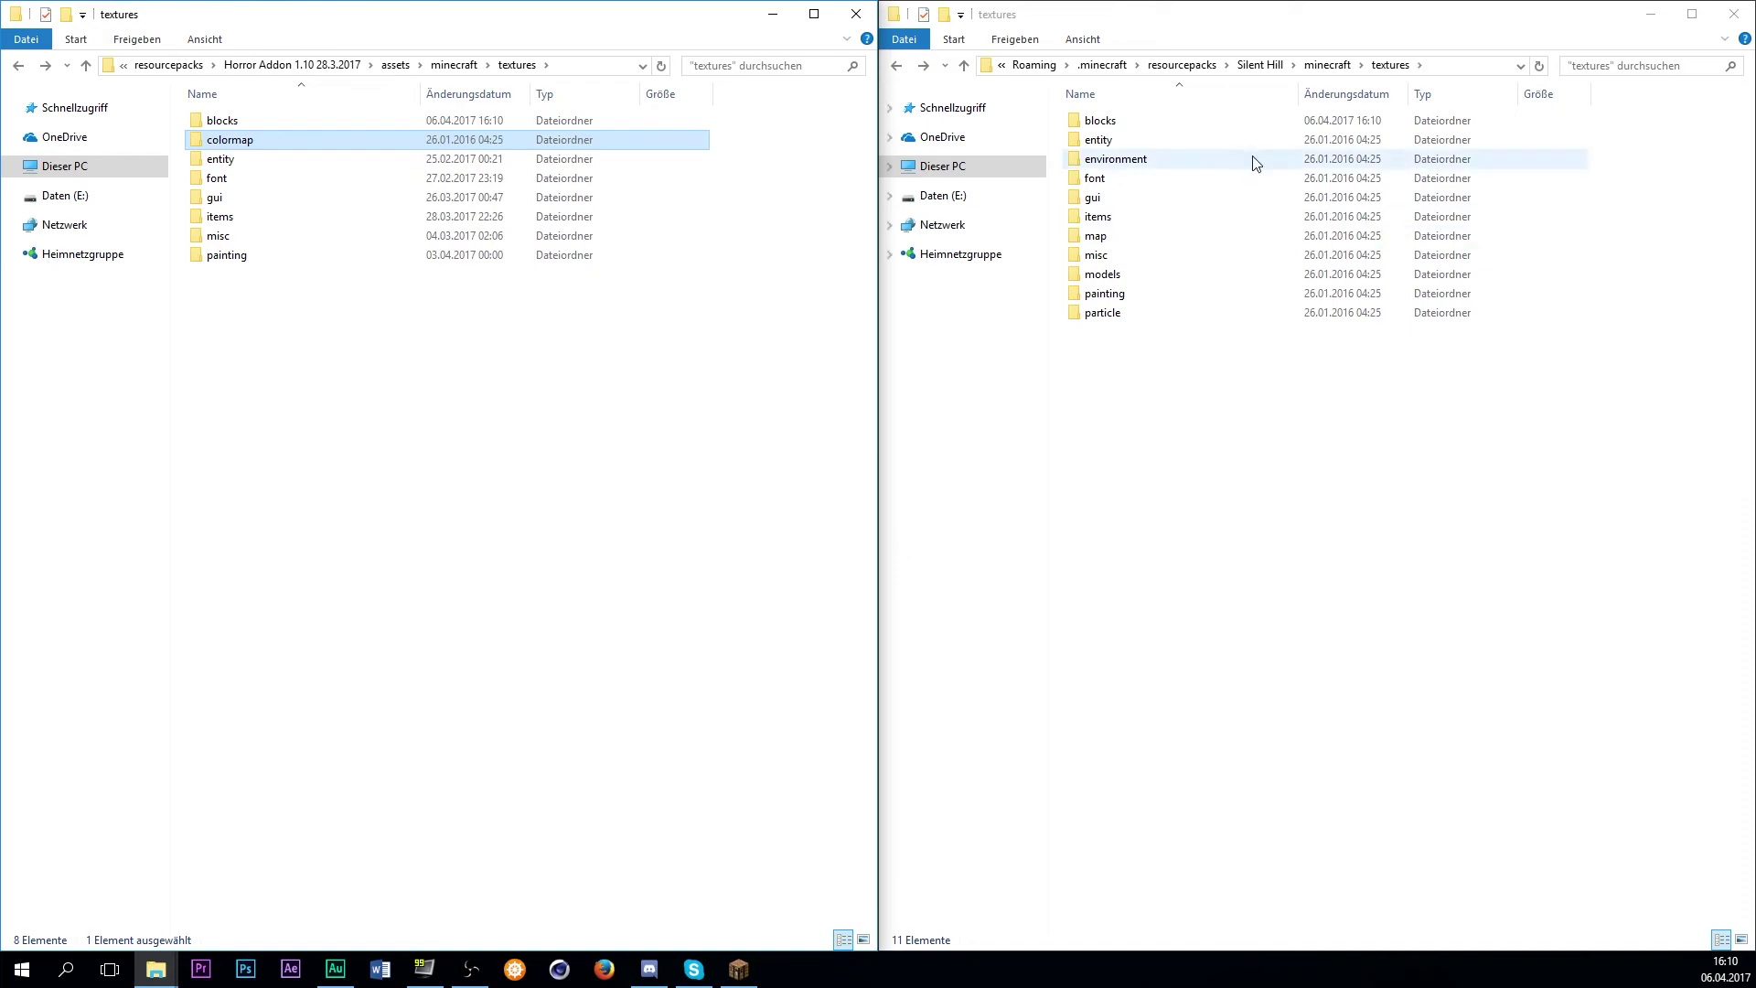
# Open the Silent Hill pack's entity folder, and switch to Minecraft to examine the mansion's surroundings and the Building Blocks inventory.
pyautogui.doubleClick(1135, 141)
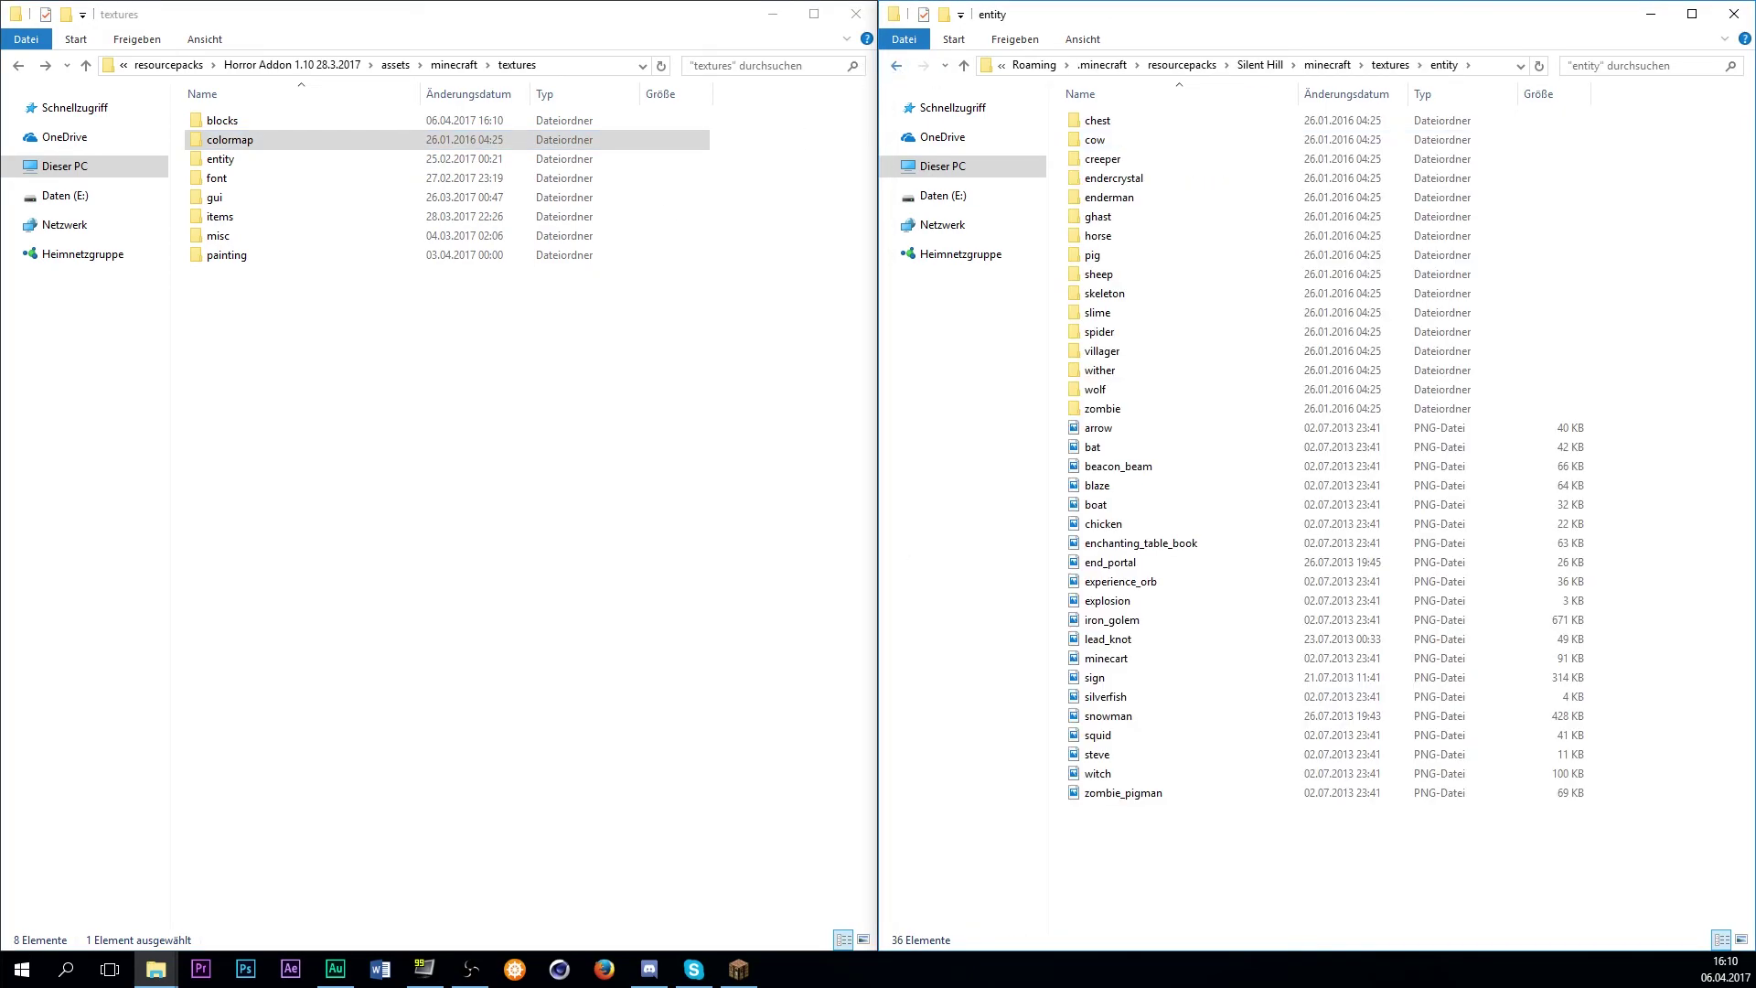
pyautogui.hotkey('alt', 'Tab')
pyautogui.press('space')
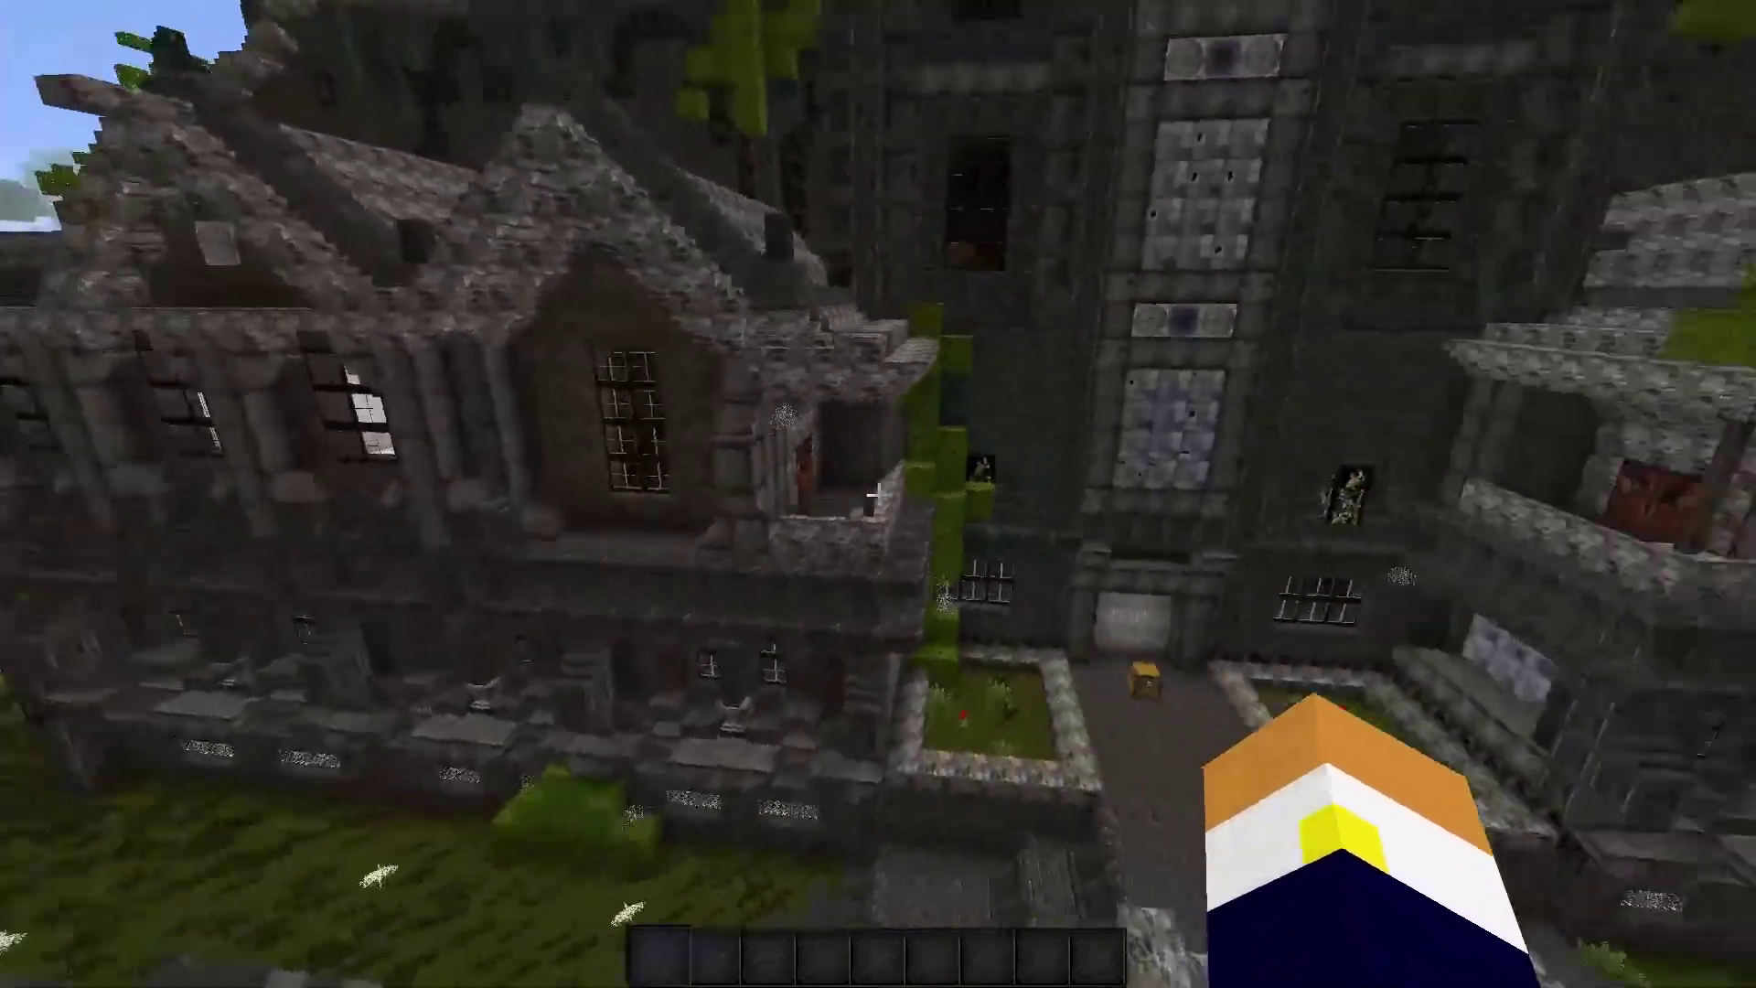
pyautogui.press('e')
pyautogui.press('e')
pyautogui.press('e')
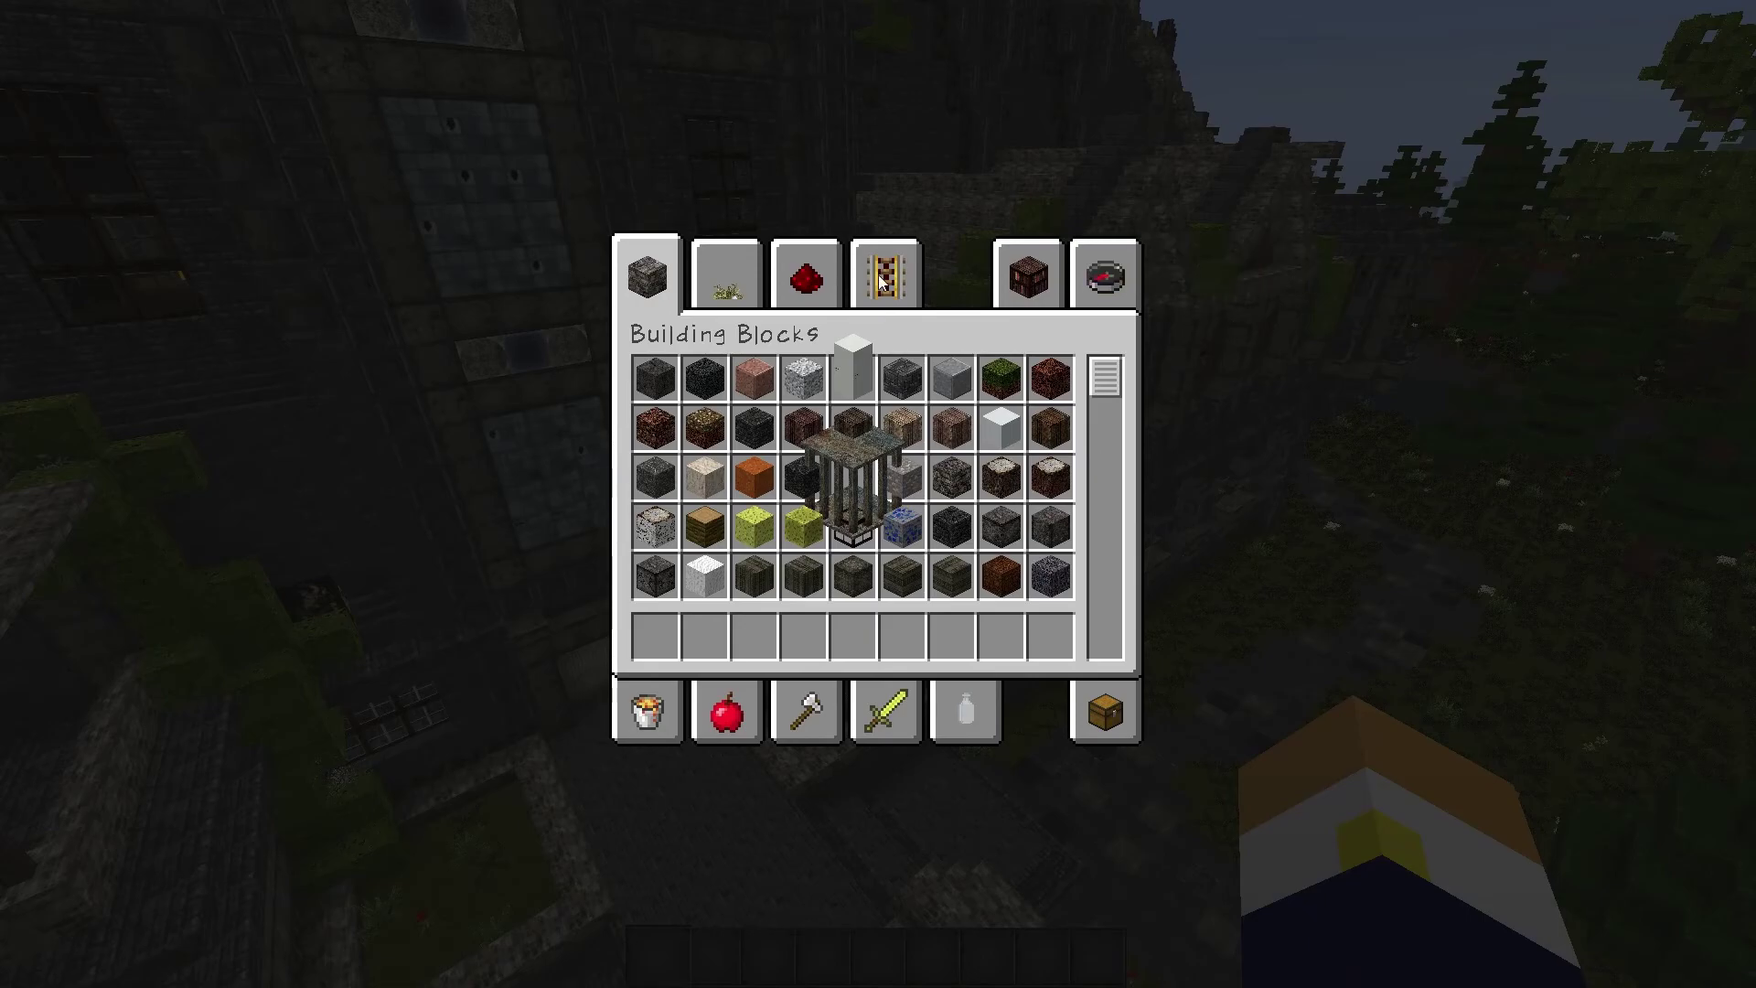
pyautogui.press('e')
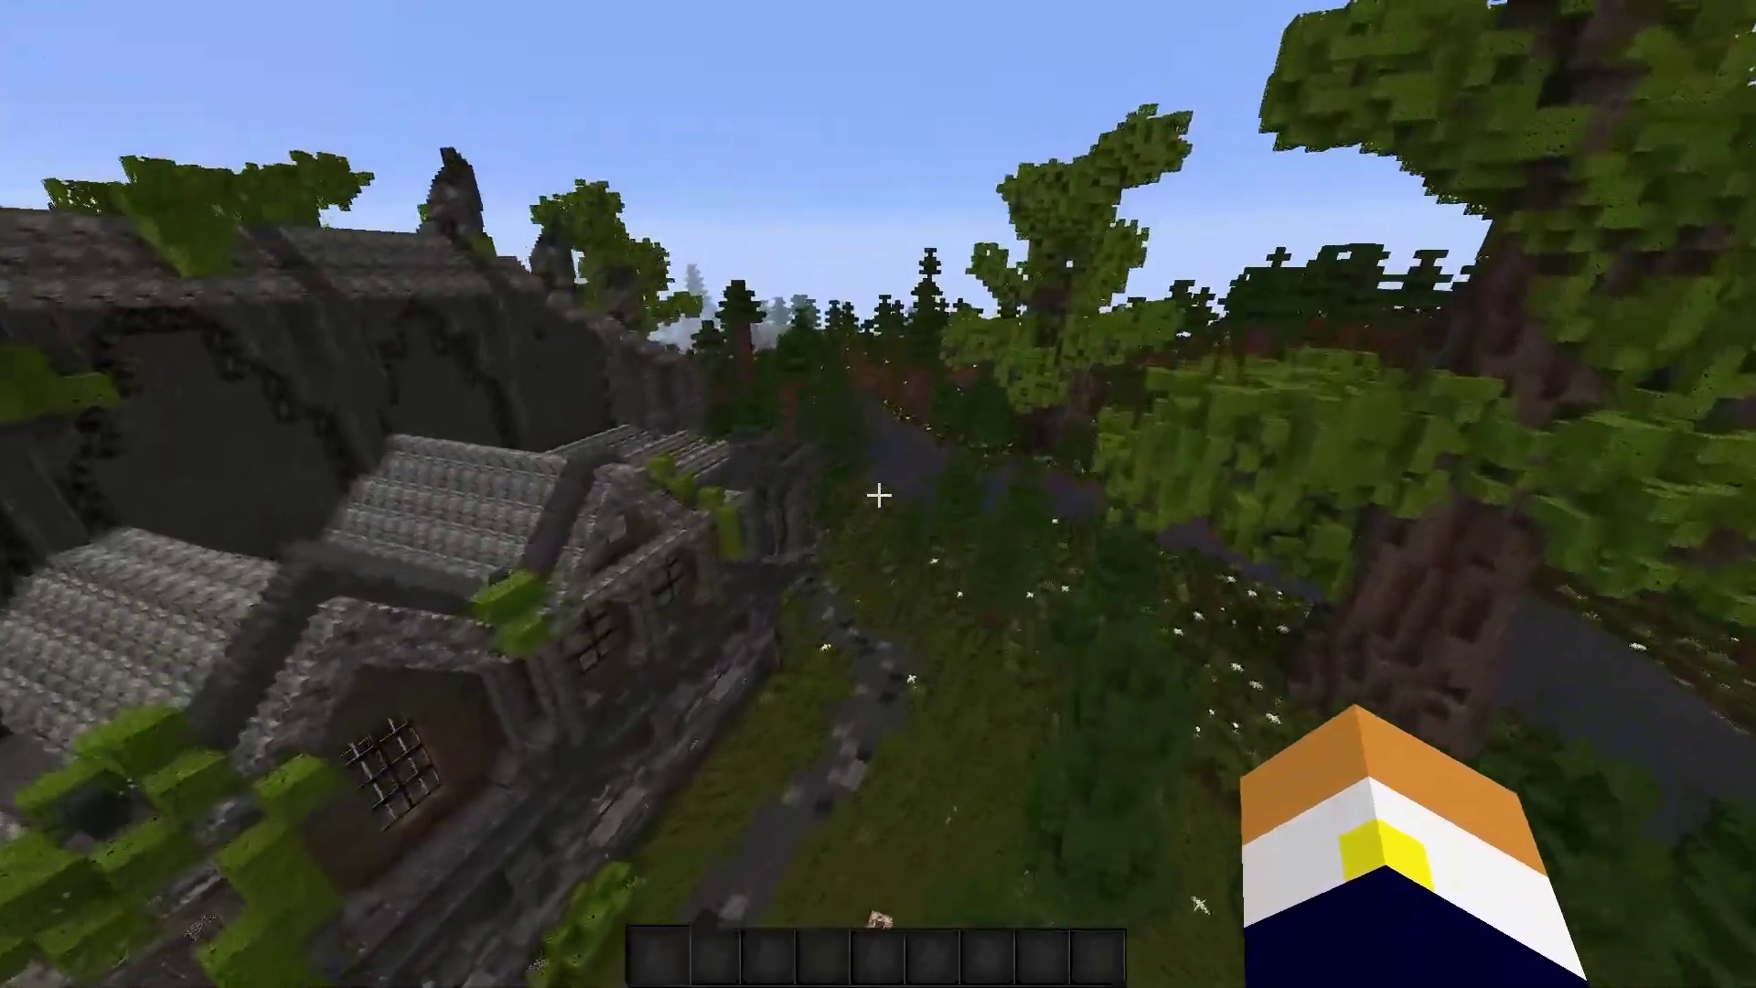
pyautogui.press('space')
pyautogui.press('w')
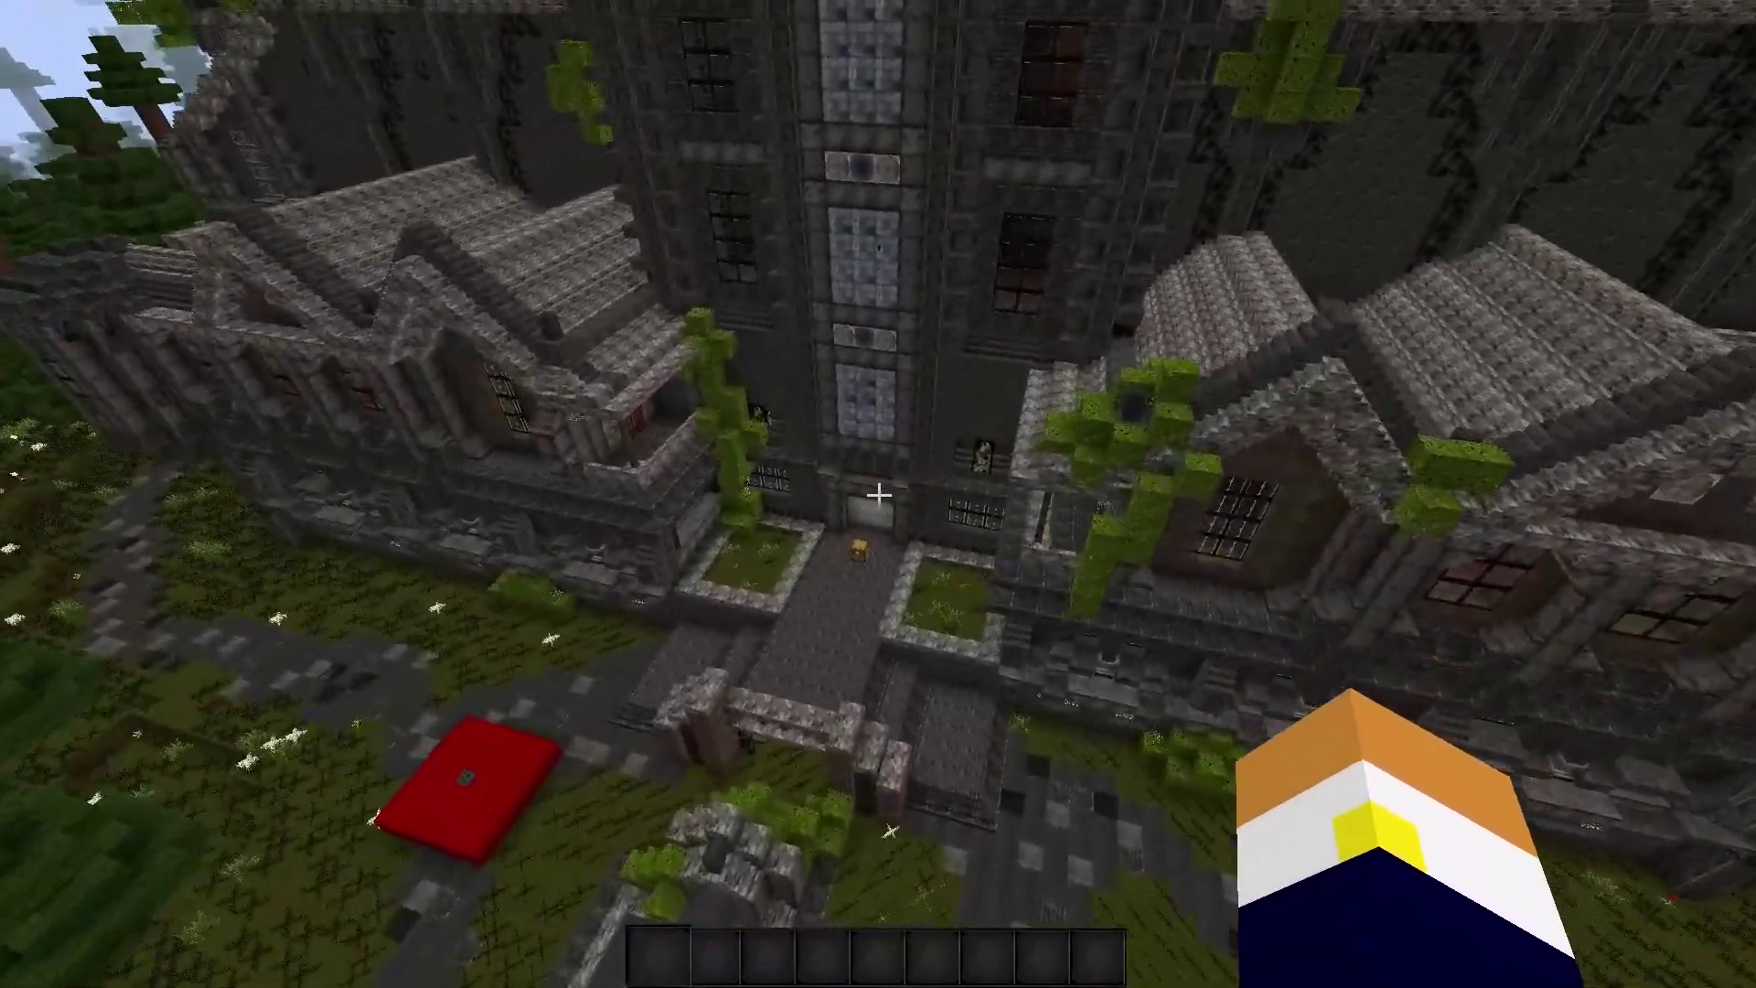
pyautogui.press('e')
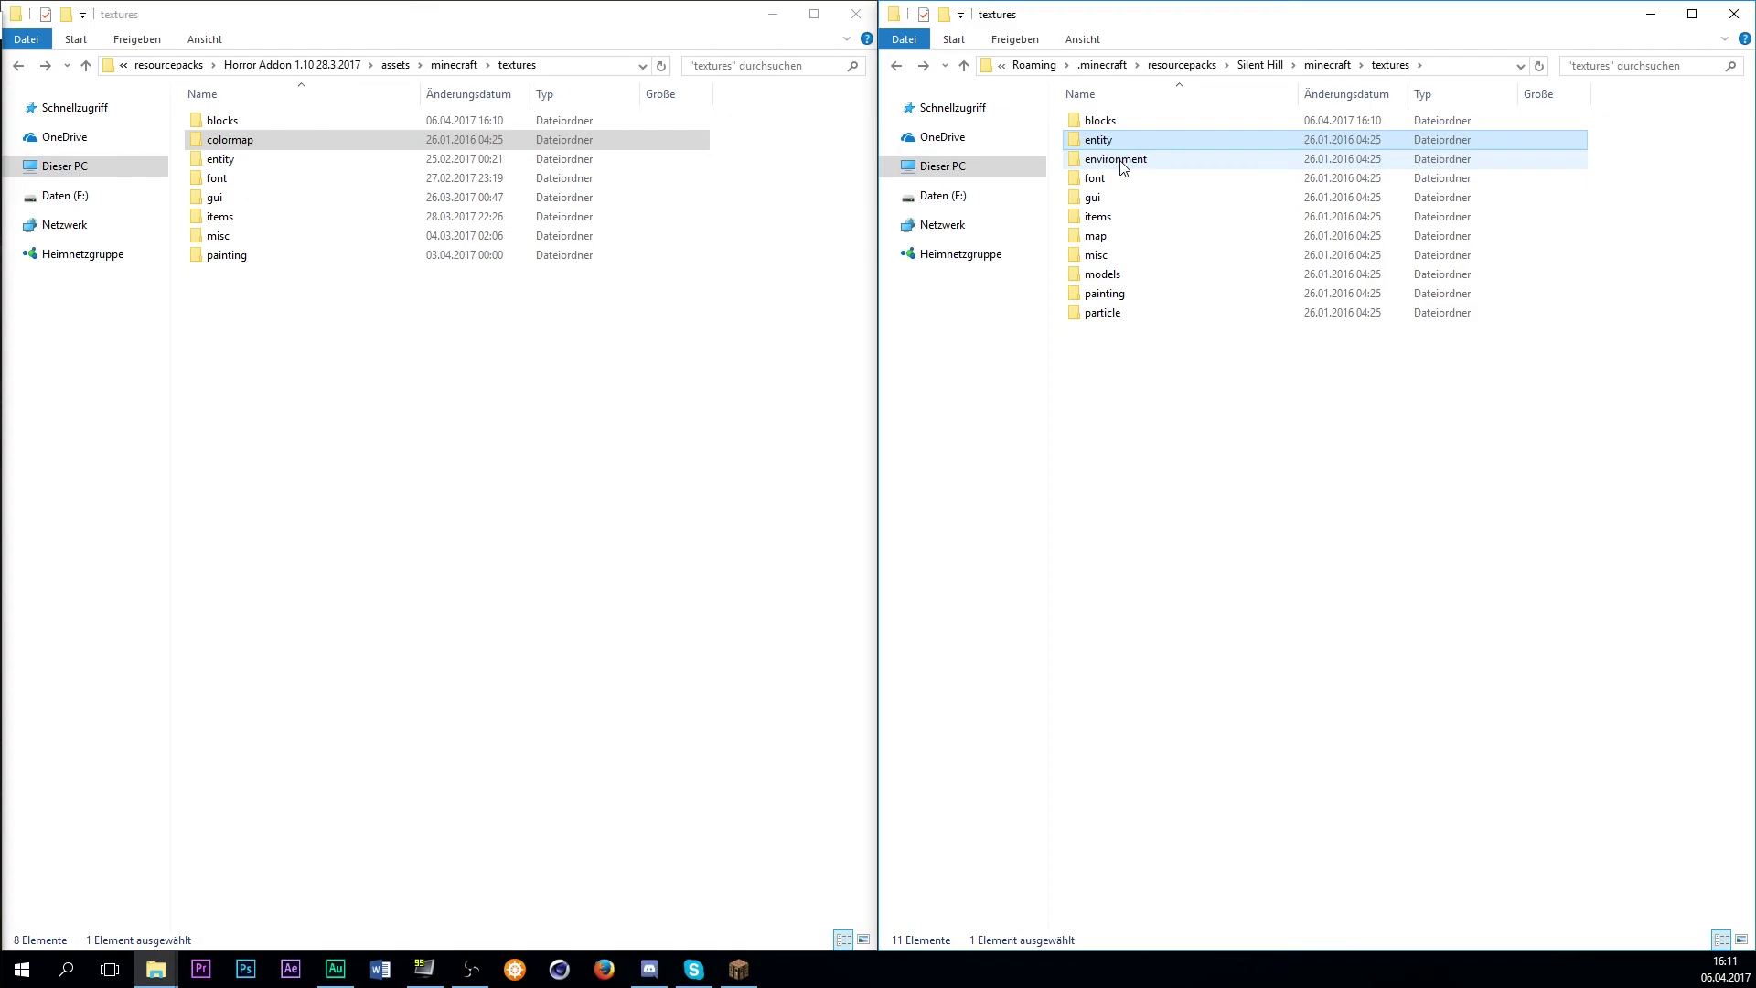
# Review the Silent Hill pack's environment folder and move it into the Horror Addon's textures folder.
pyautogui.doubleClick(1119, 159)
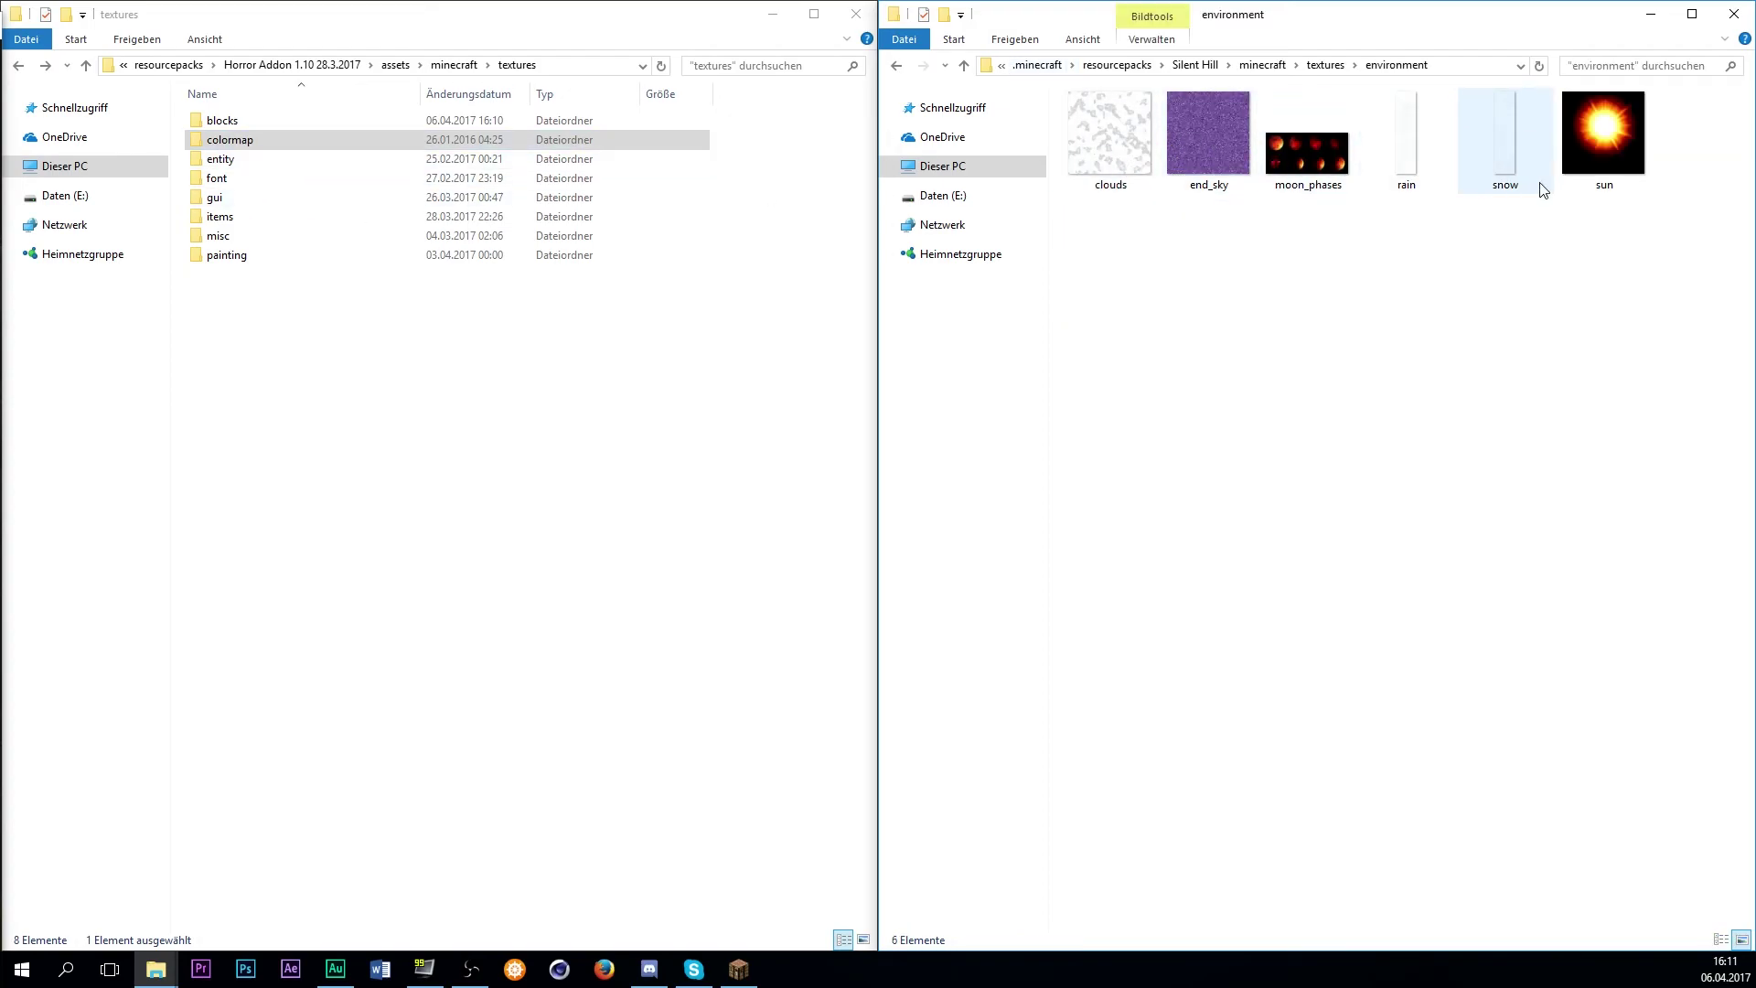
pyautogui.moveTo(1544, 190)
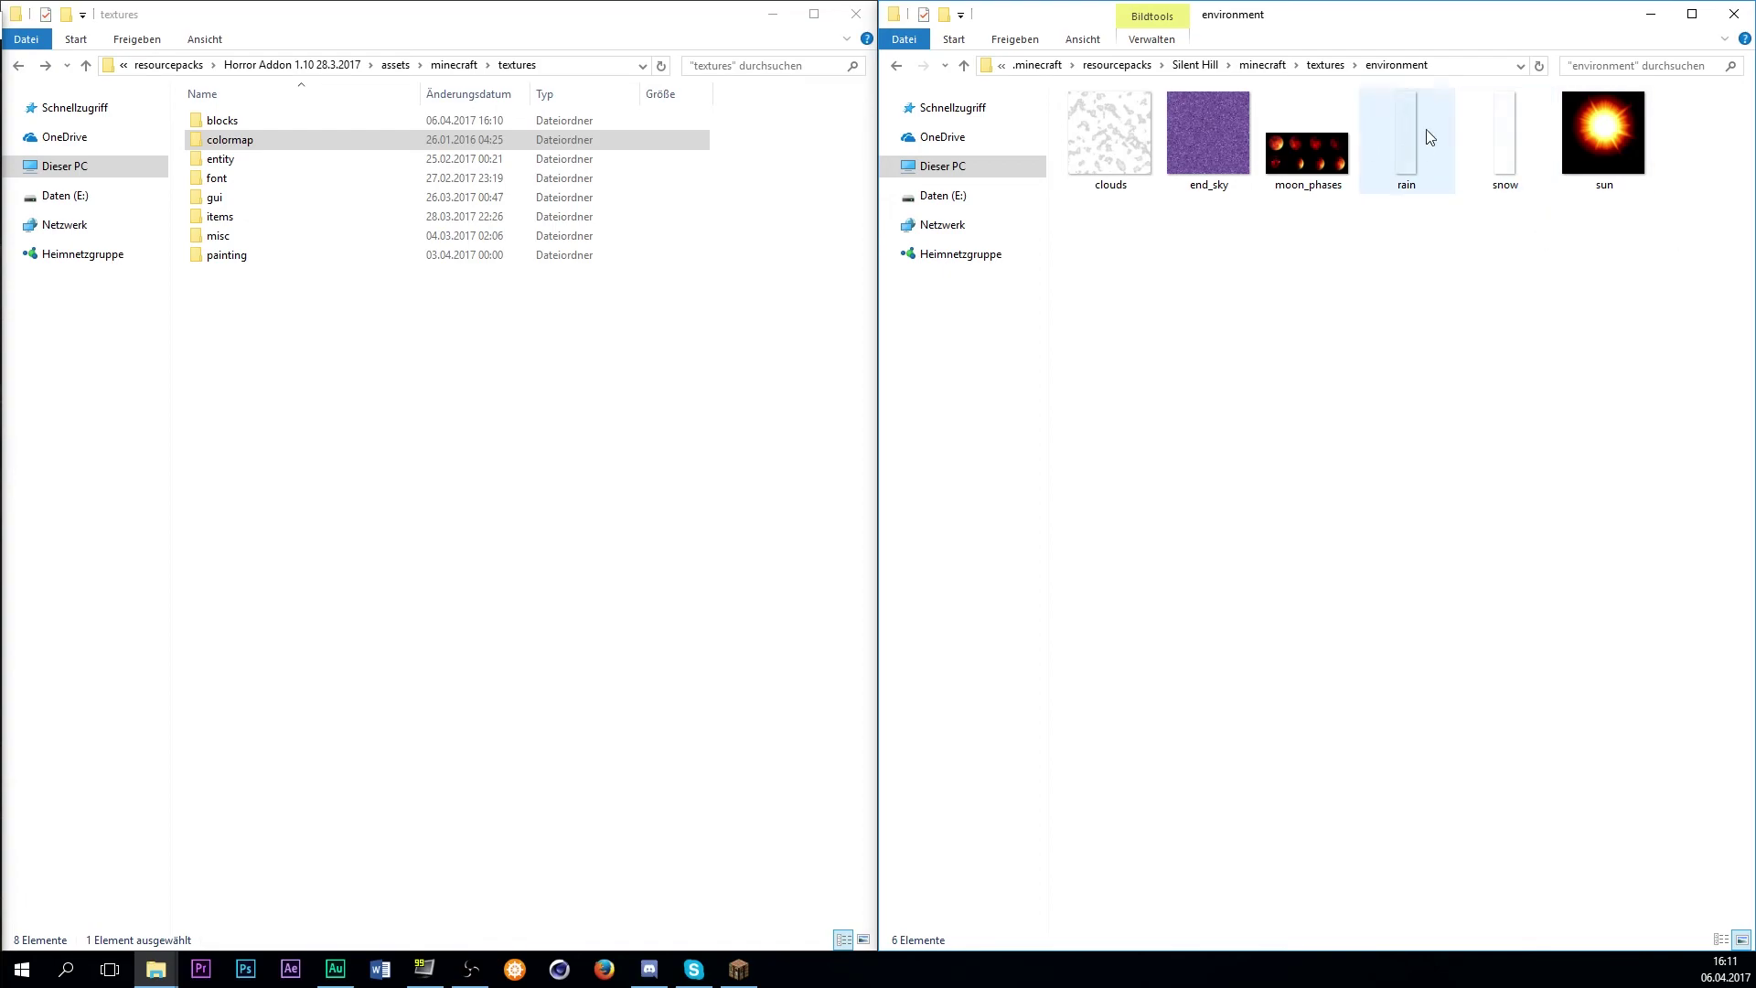
pyautogui.click(898, 67)
pyautogui.moveTo(1088, 163); pyautogui.dragTo(364, 311)
# Delete the end_sky image from the Horror Addon's environment folder.
pyautogui.doubleClick(261, 179)
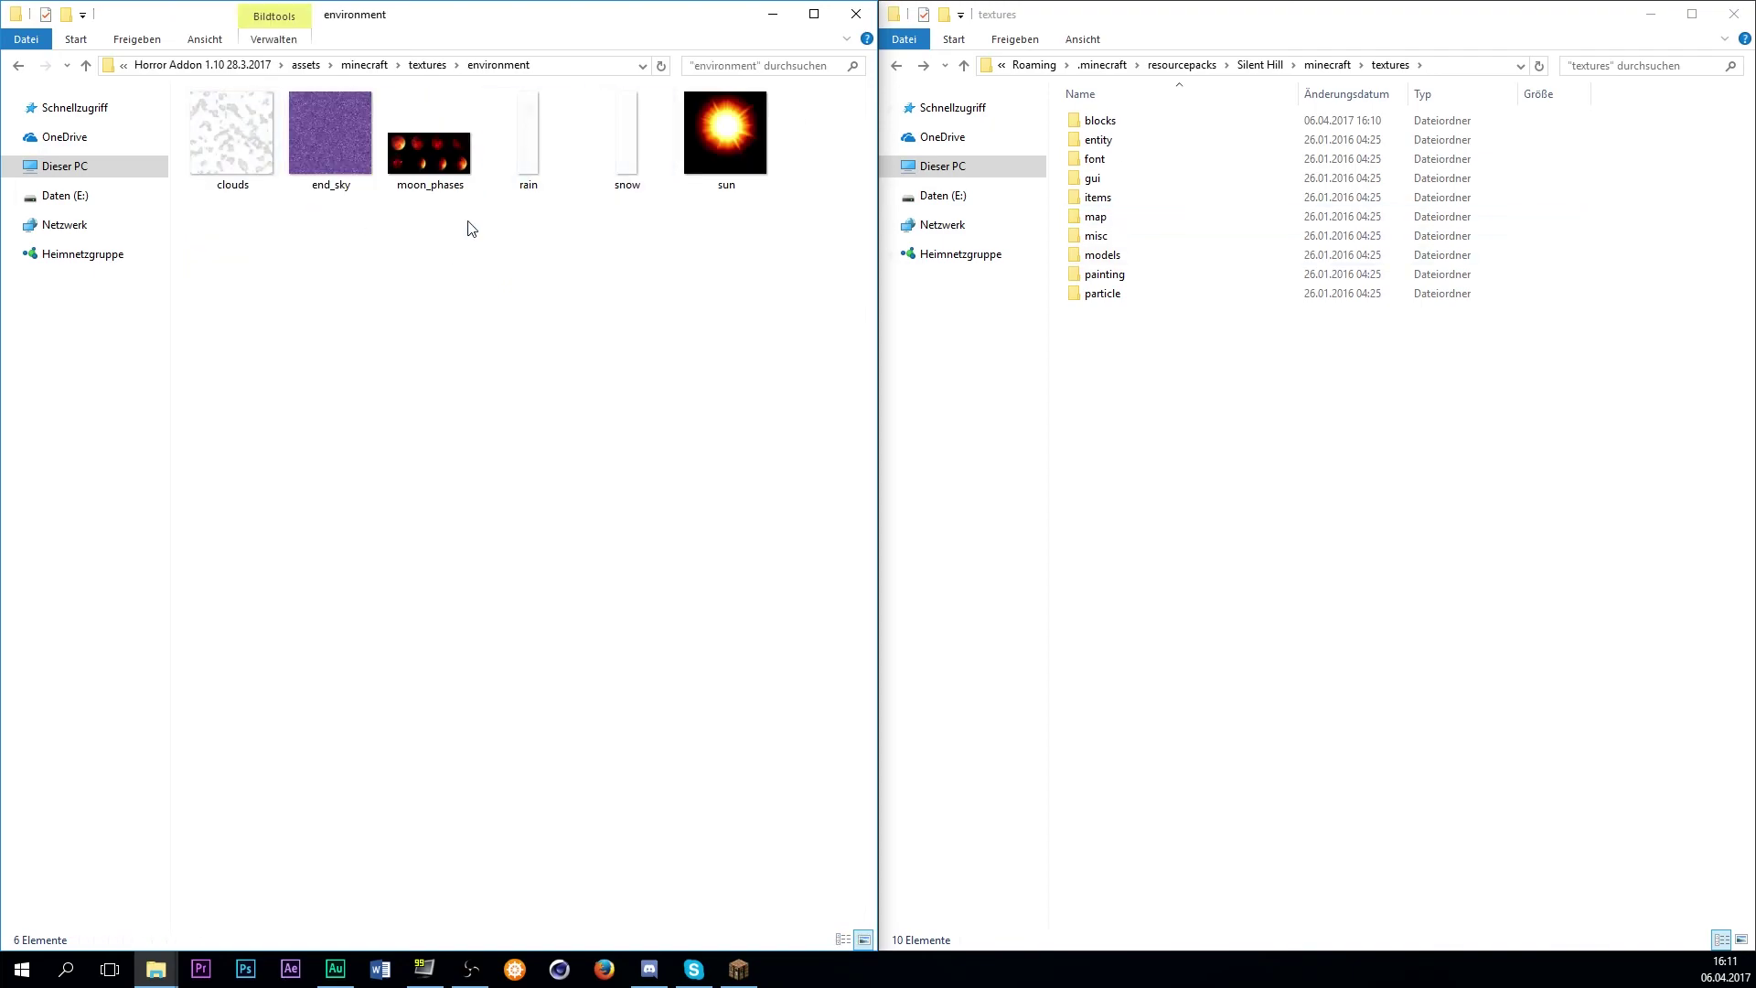
pyautogui.click(344, 140)
pyautogui.press('Delete')
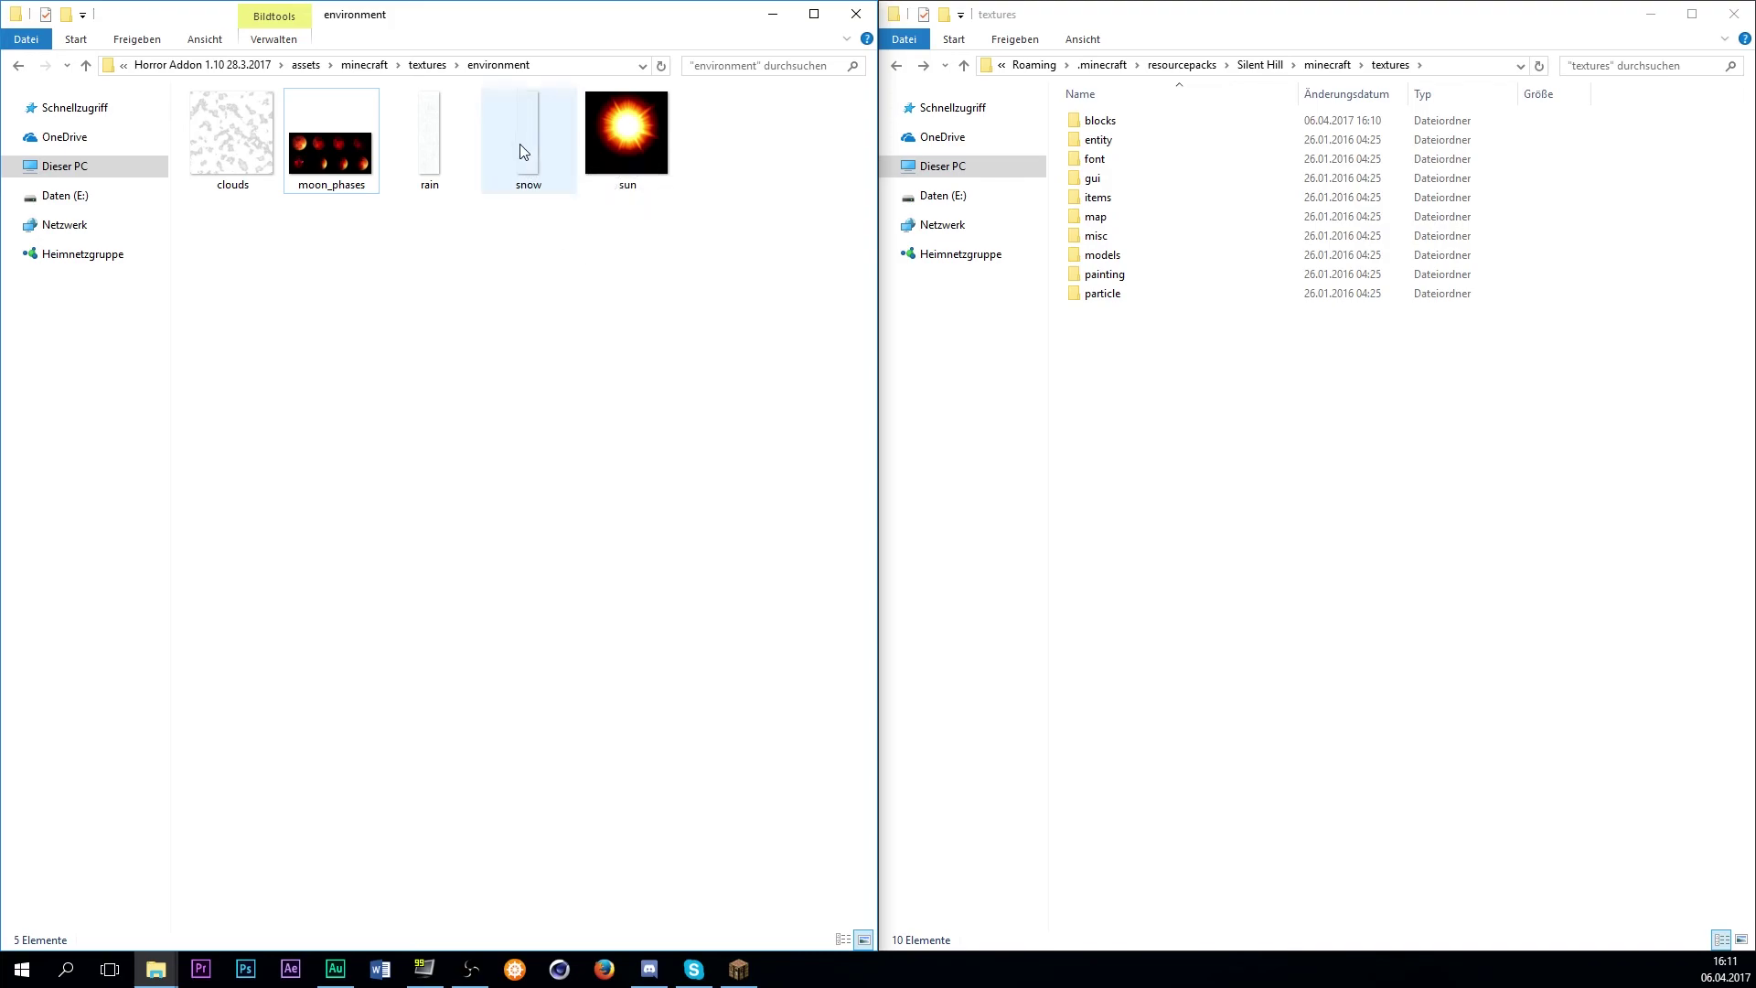
pyautogui.moveTo(523, 146)
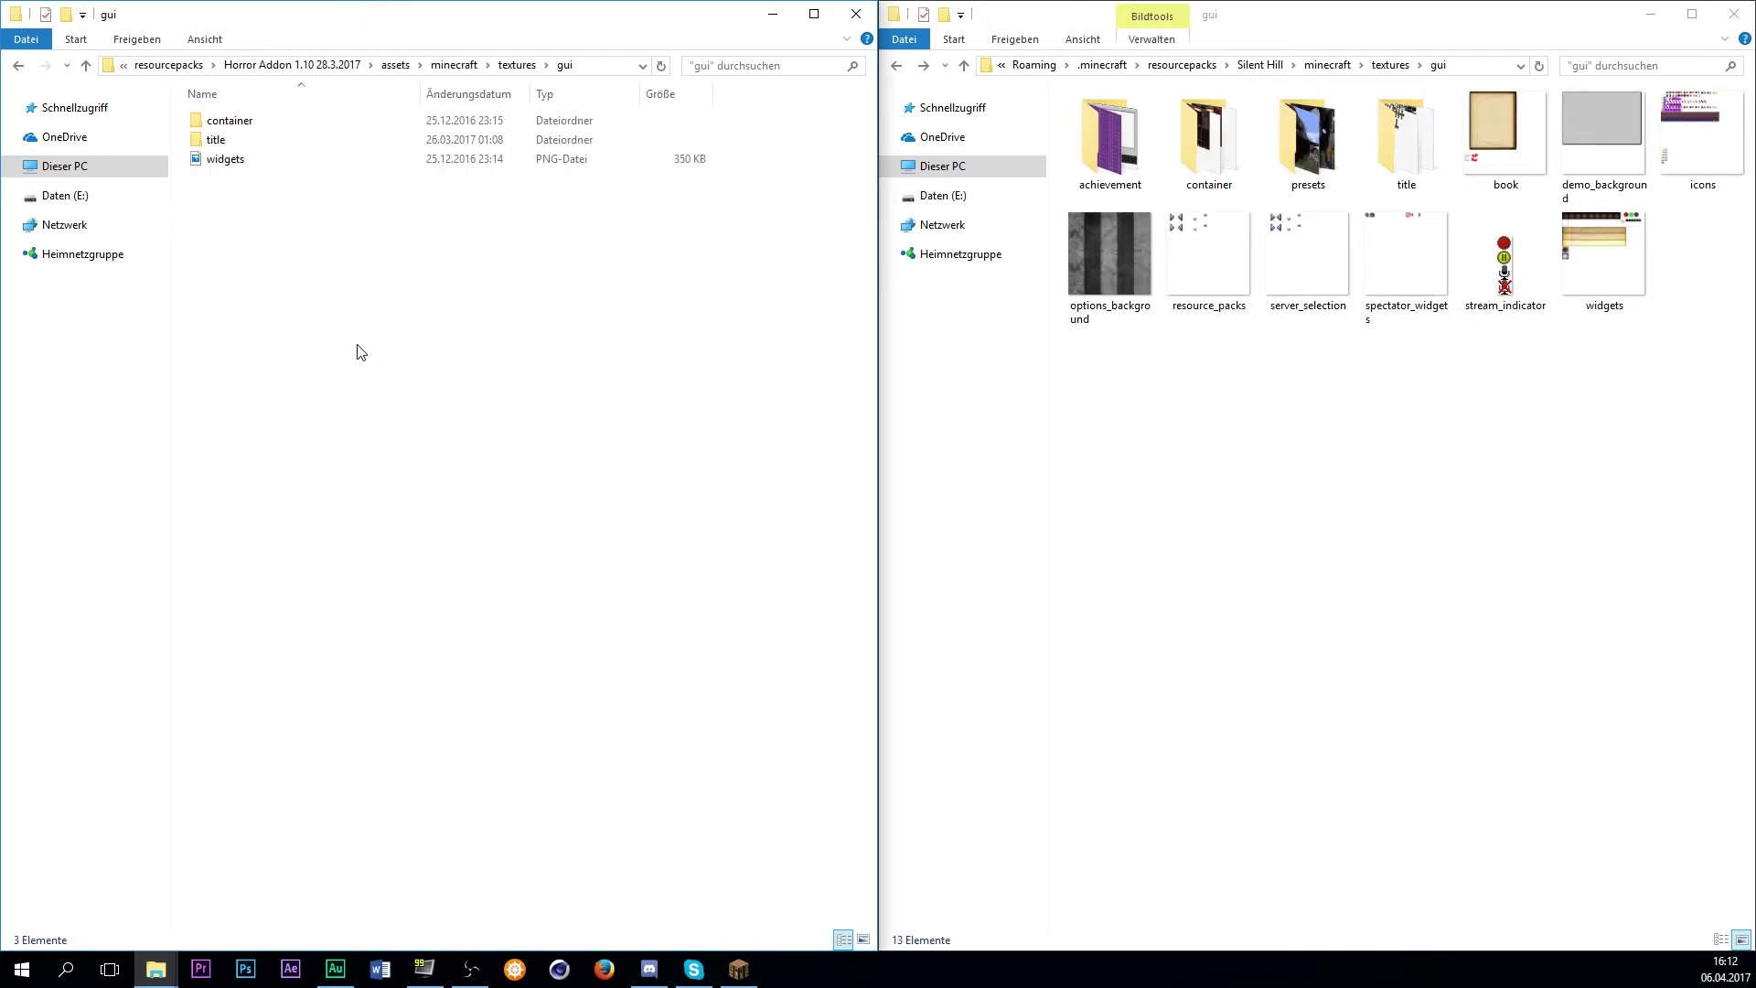
# Preview the resource_packs and book images of the Silent Hill gui folder and the widgets image of the Horror Addon.
pyautogui.moveTo(1168, 382); pyautogui.dragTo(1397, 238)
pyautogui.click(1382, 338)
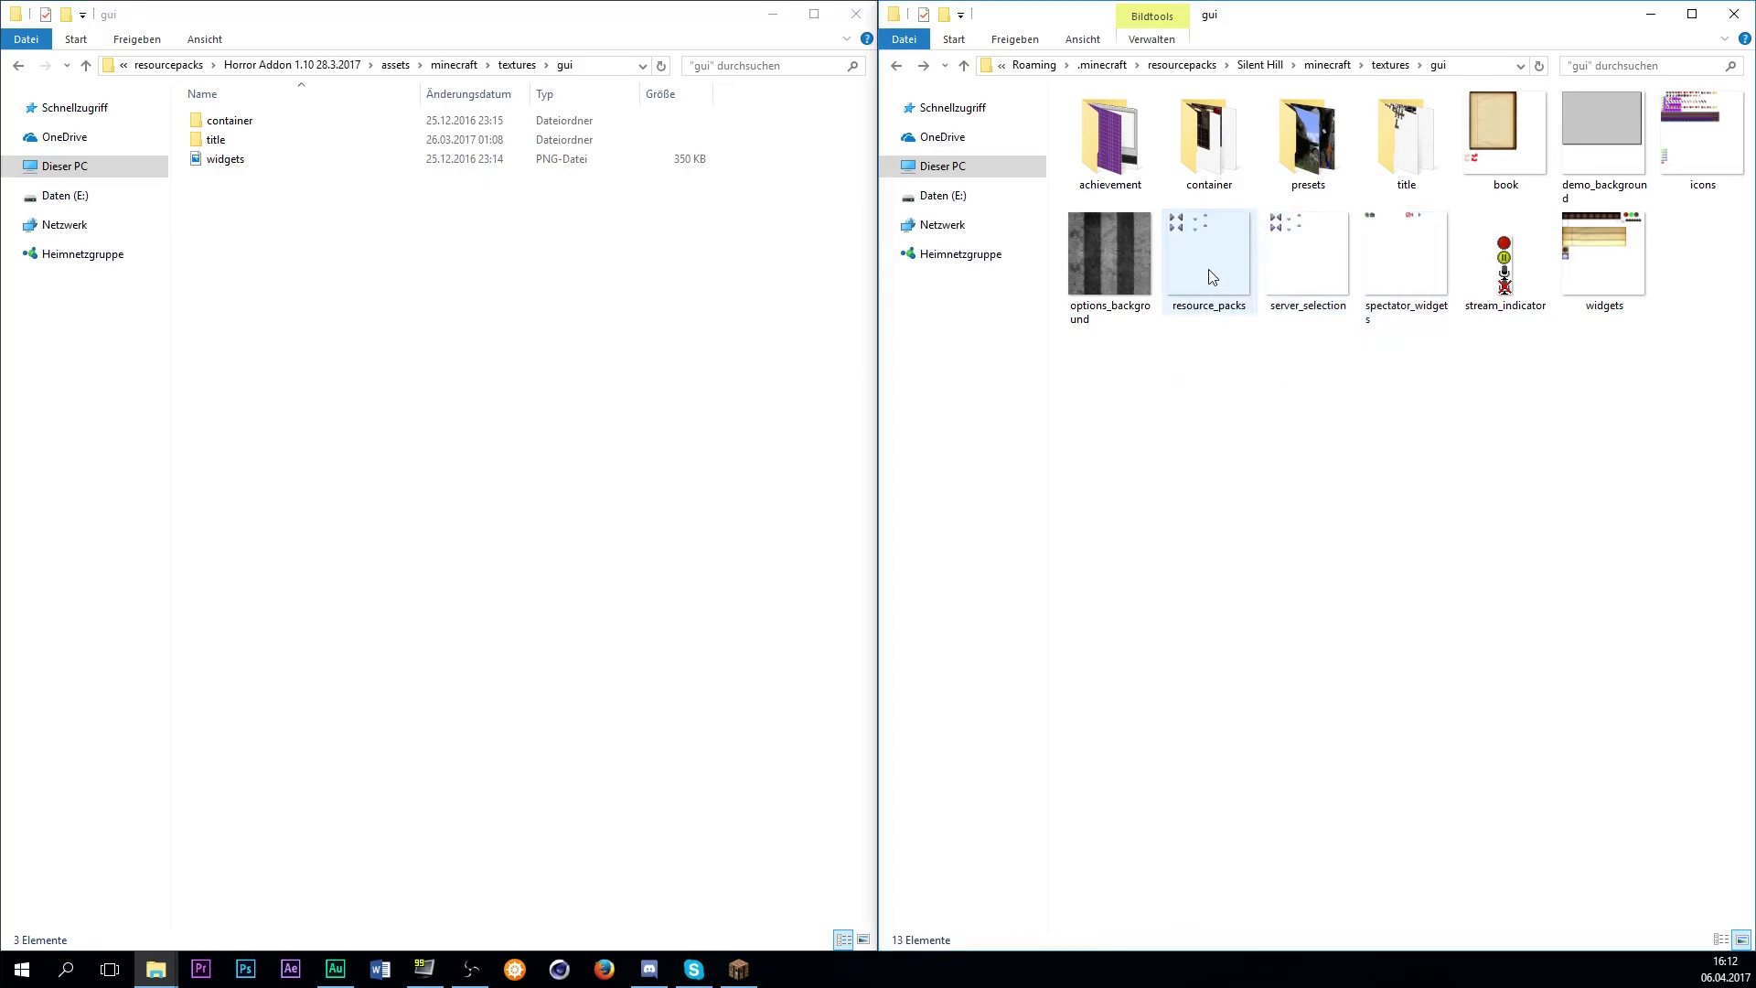
pyautogui.doubleClick(1214, 277)
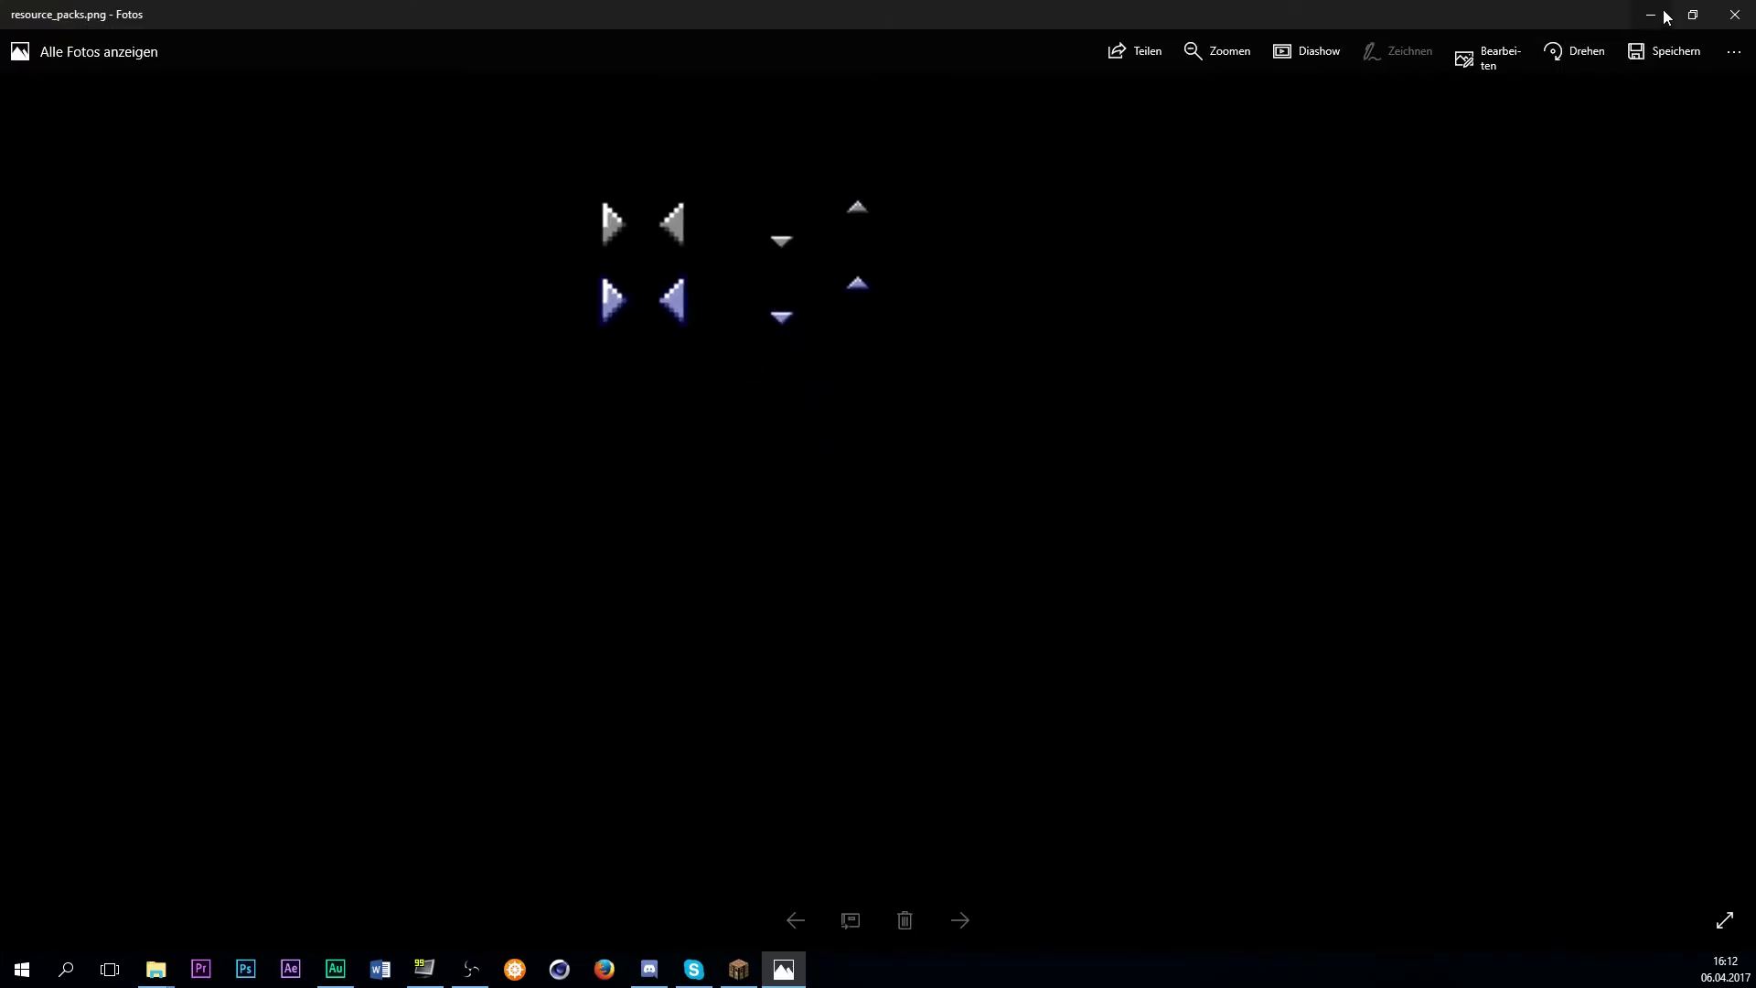
pyautogui.click(1736, 14)
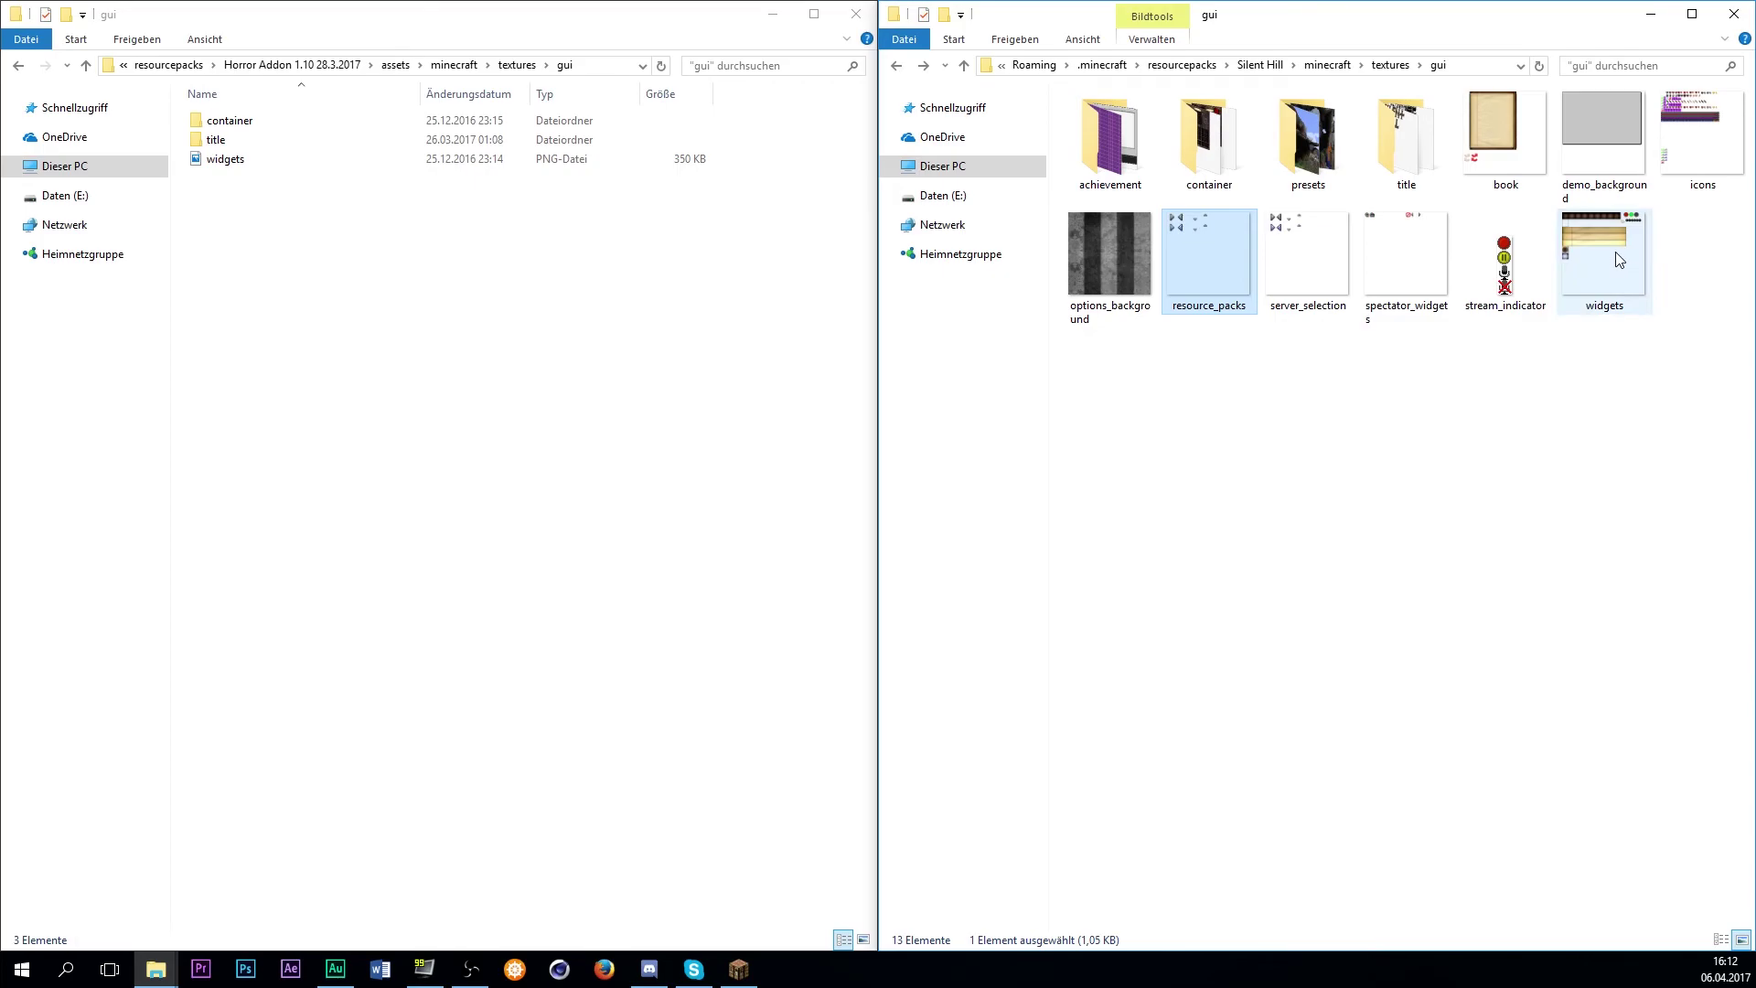
pyautogui.doubleClick(252, 162)
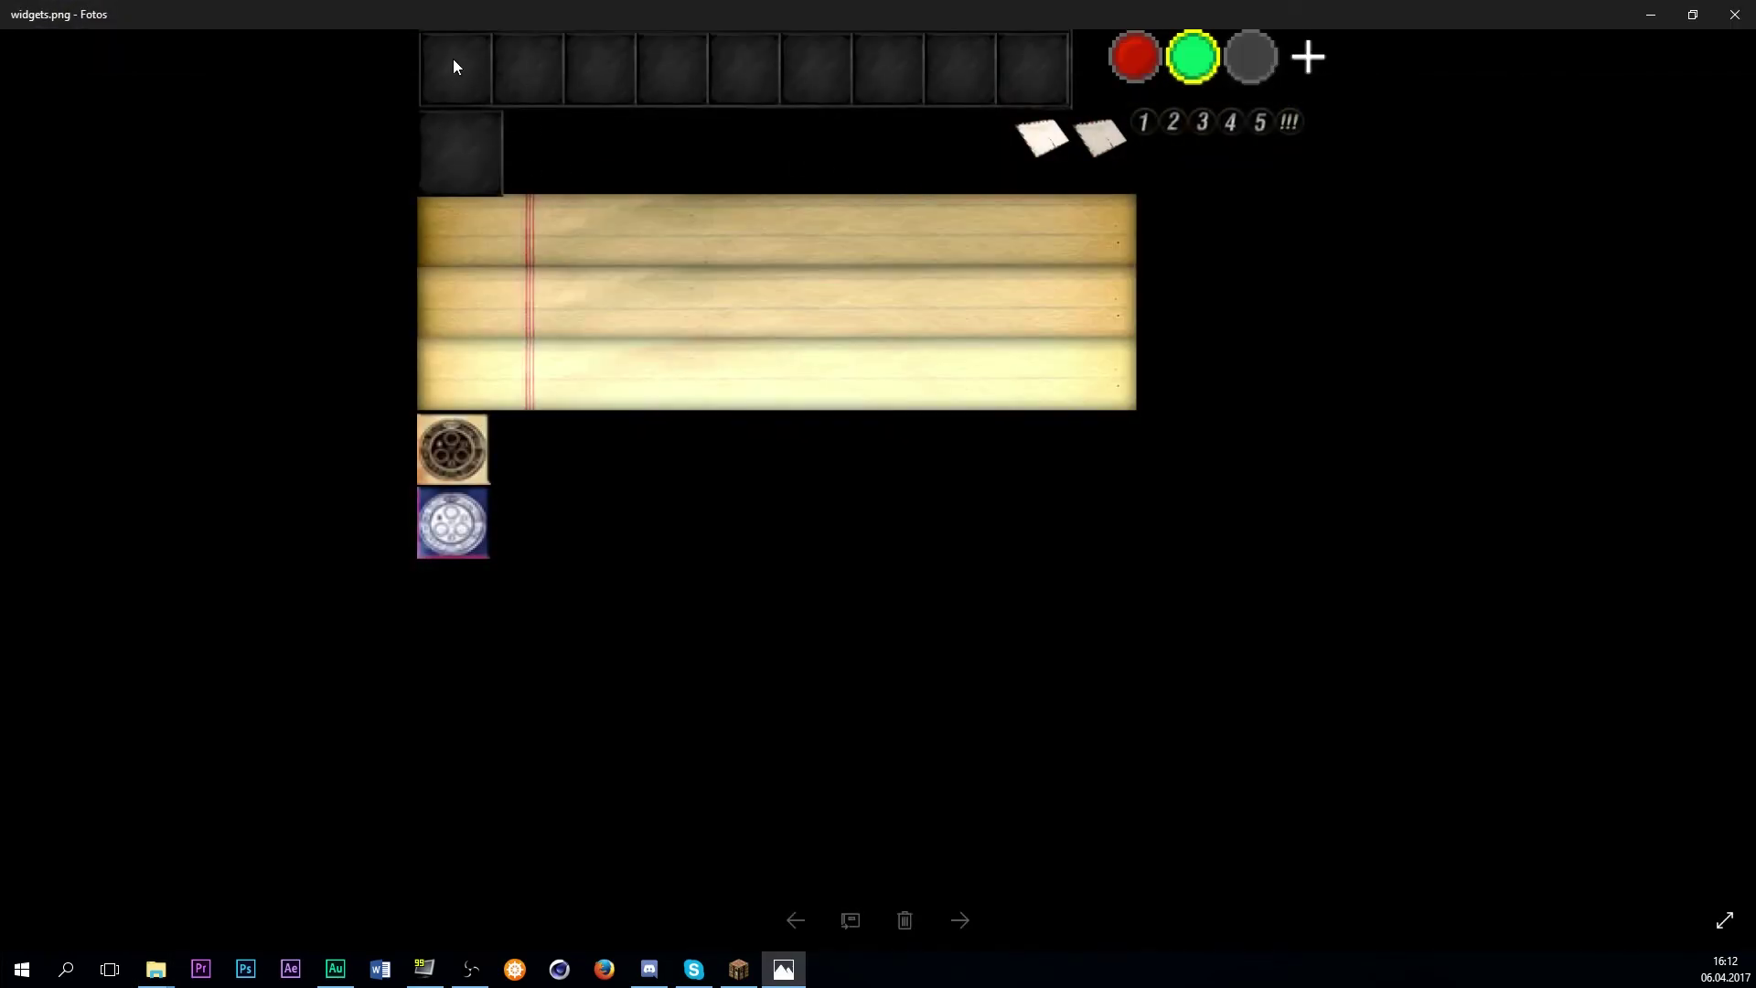
pyautogui.click(1735, 15)
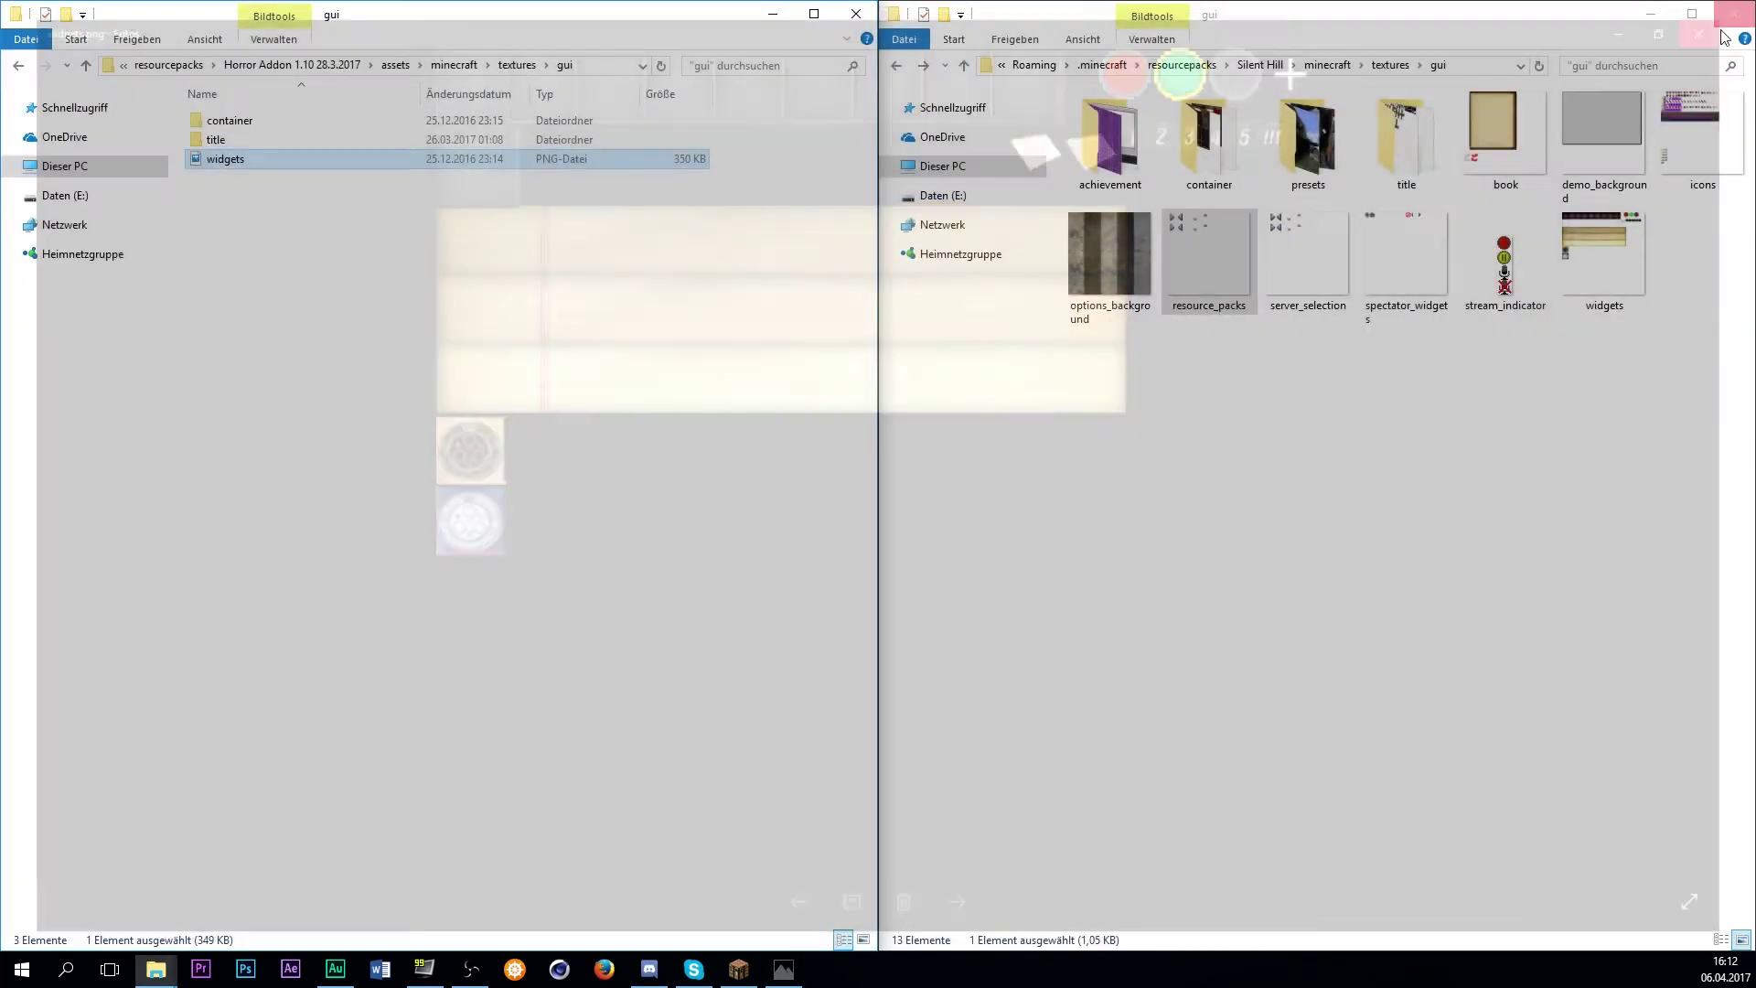
pyautogui.doubleClick(1502, 143)
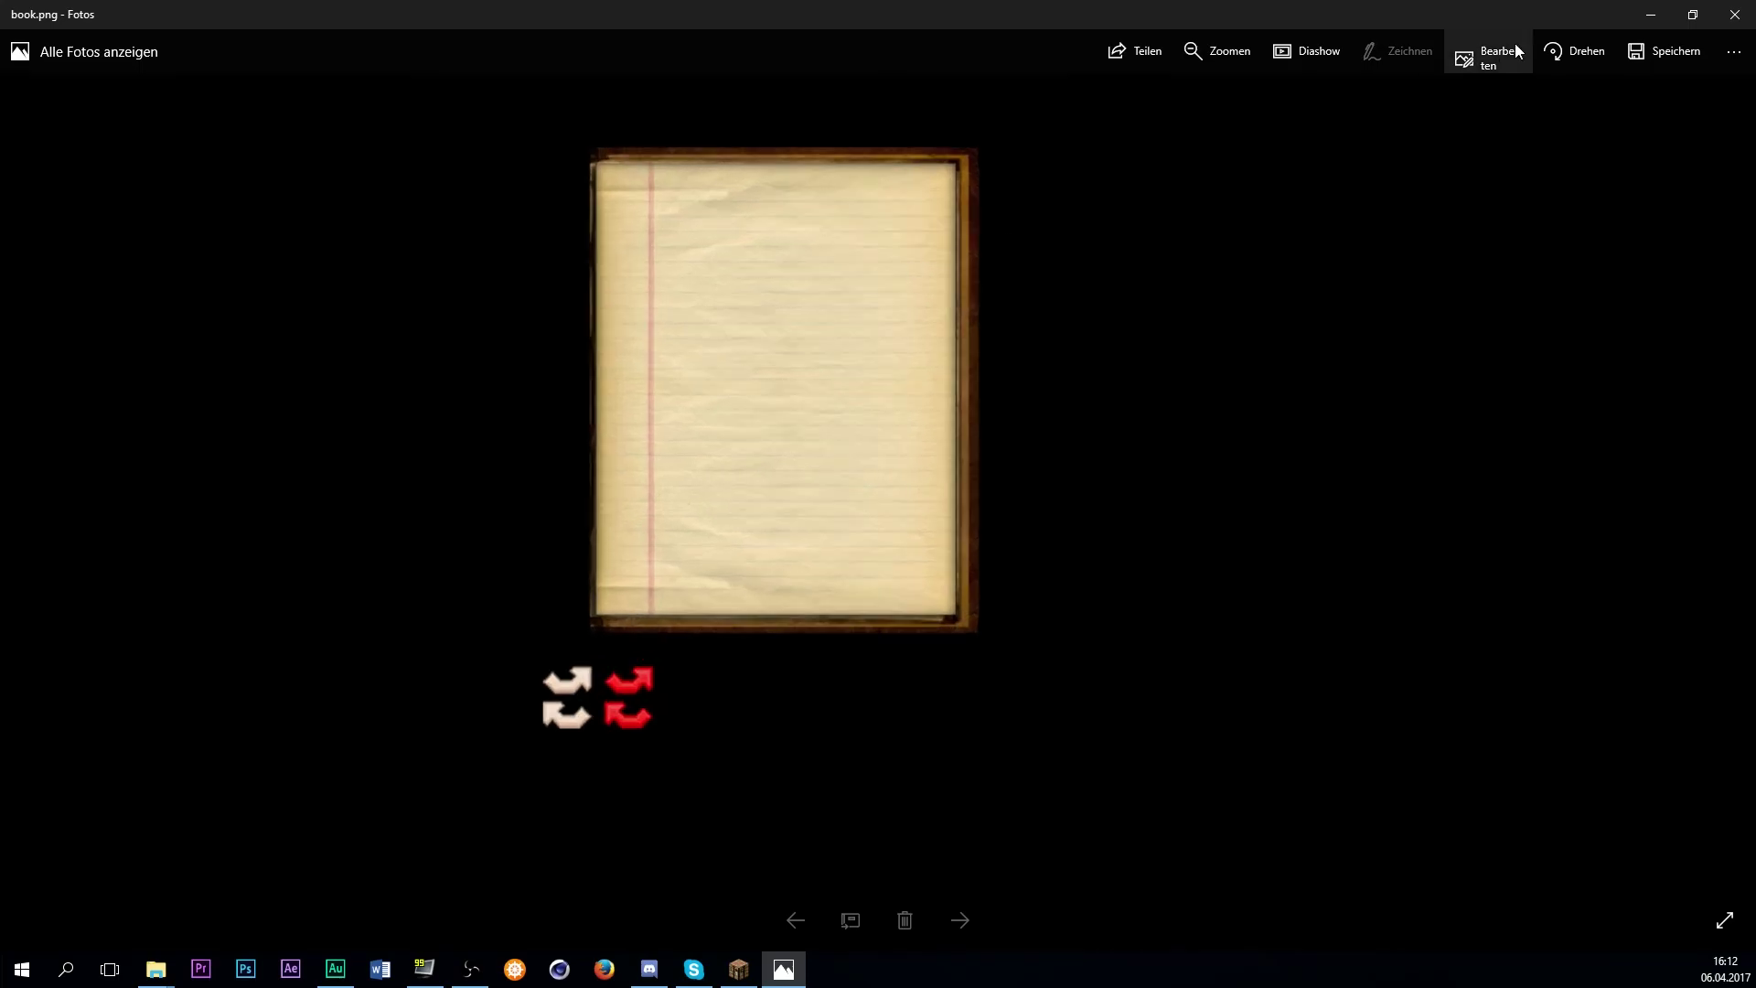
pyautogui.click(1736, 15)
pyautogui.click(1353, 375)
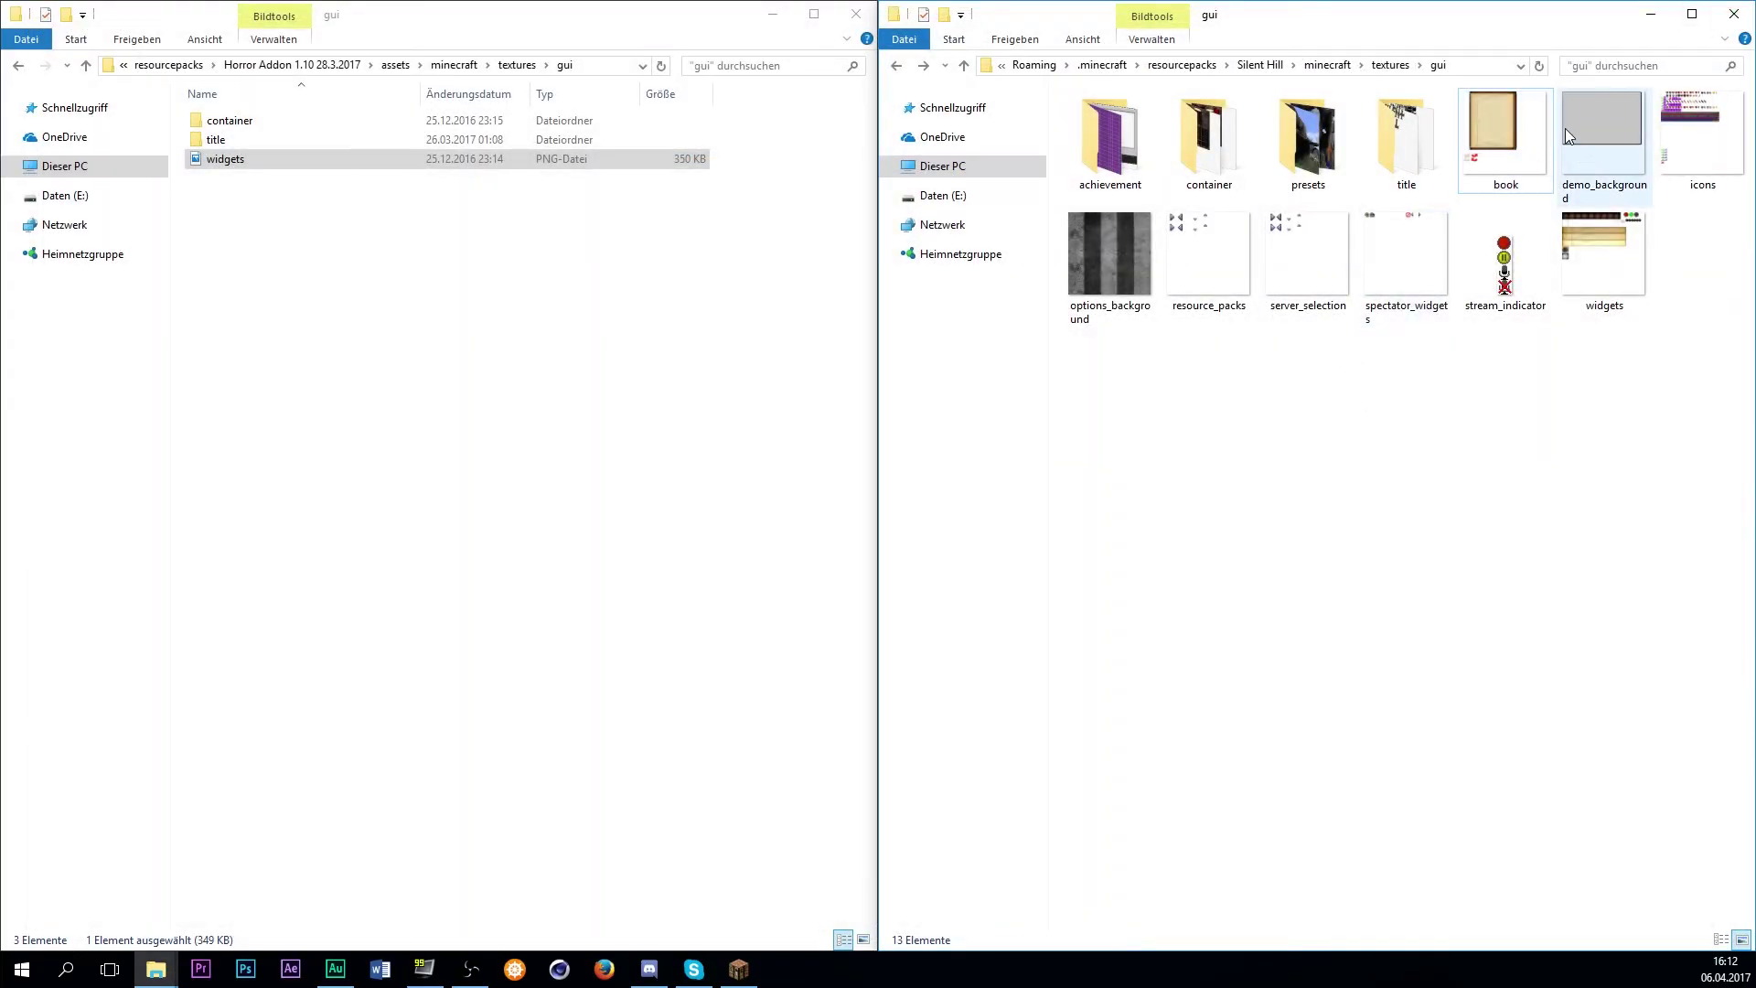
# Preview the Silent Hill pack's icons image and move it into the Horror Addon's gui folder.
pyautogui.doubleClick(1693, 140)
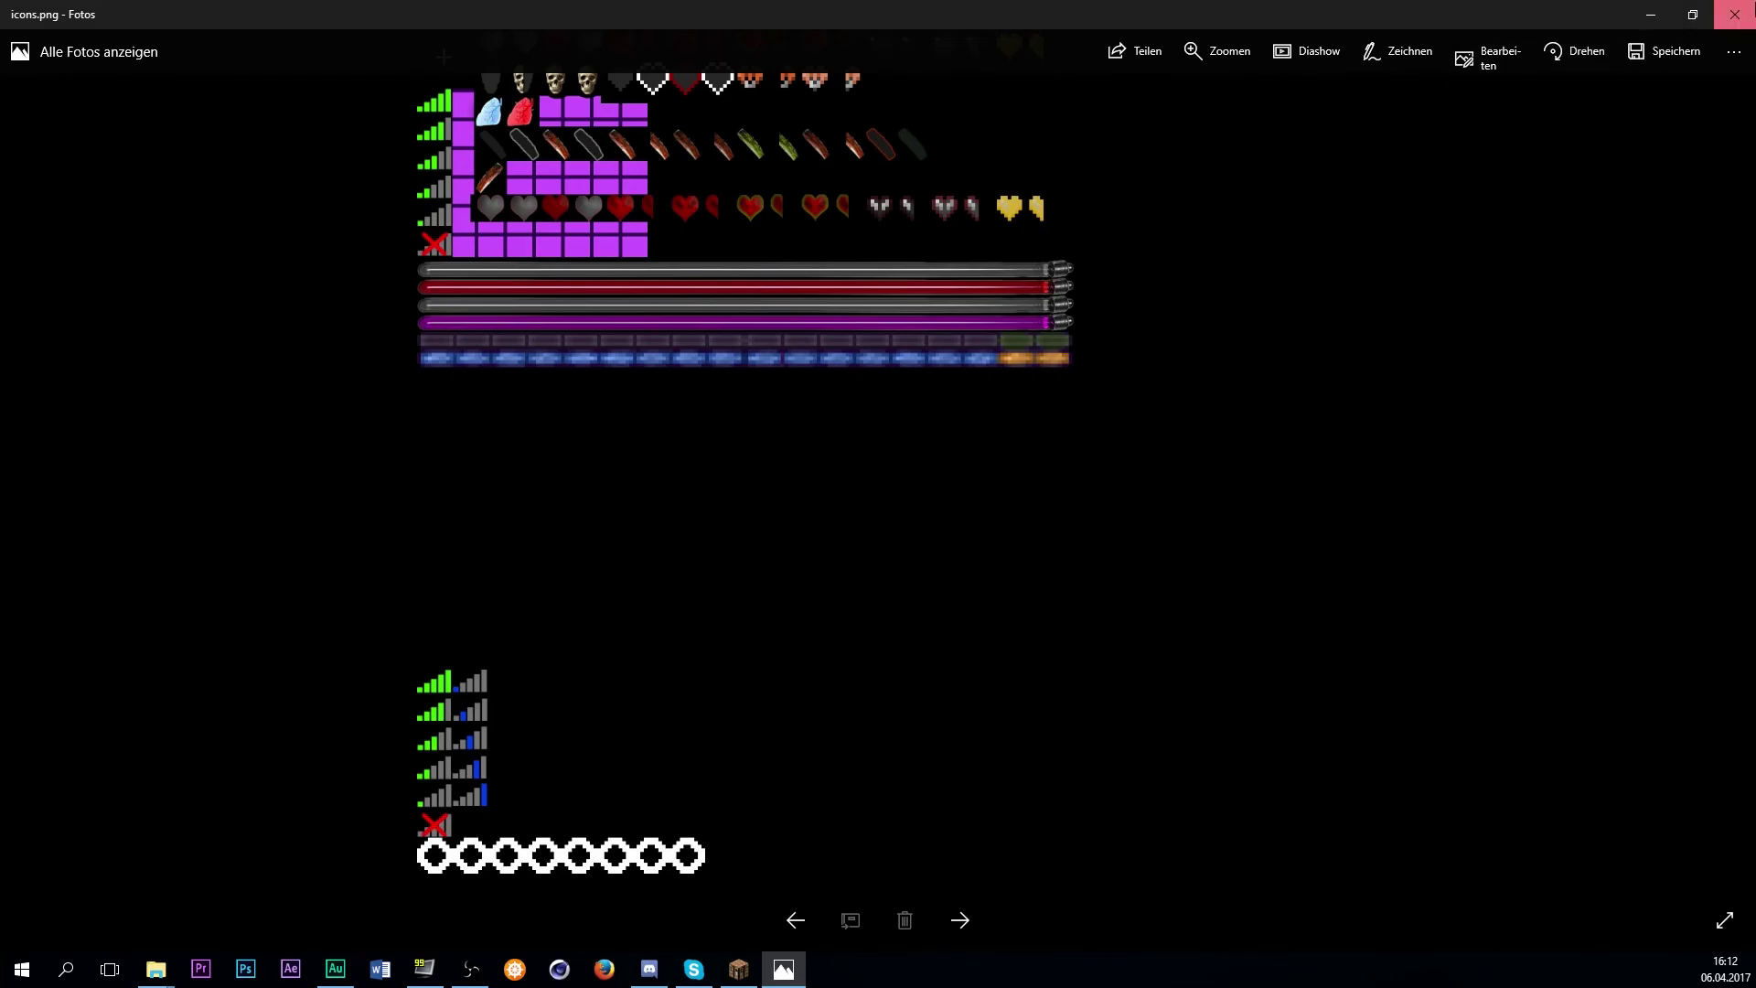
pyautogui.click(1736, 15)
pyautogui.moveTo(1699, 133); pyautogui.dragTo(686, 314)
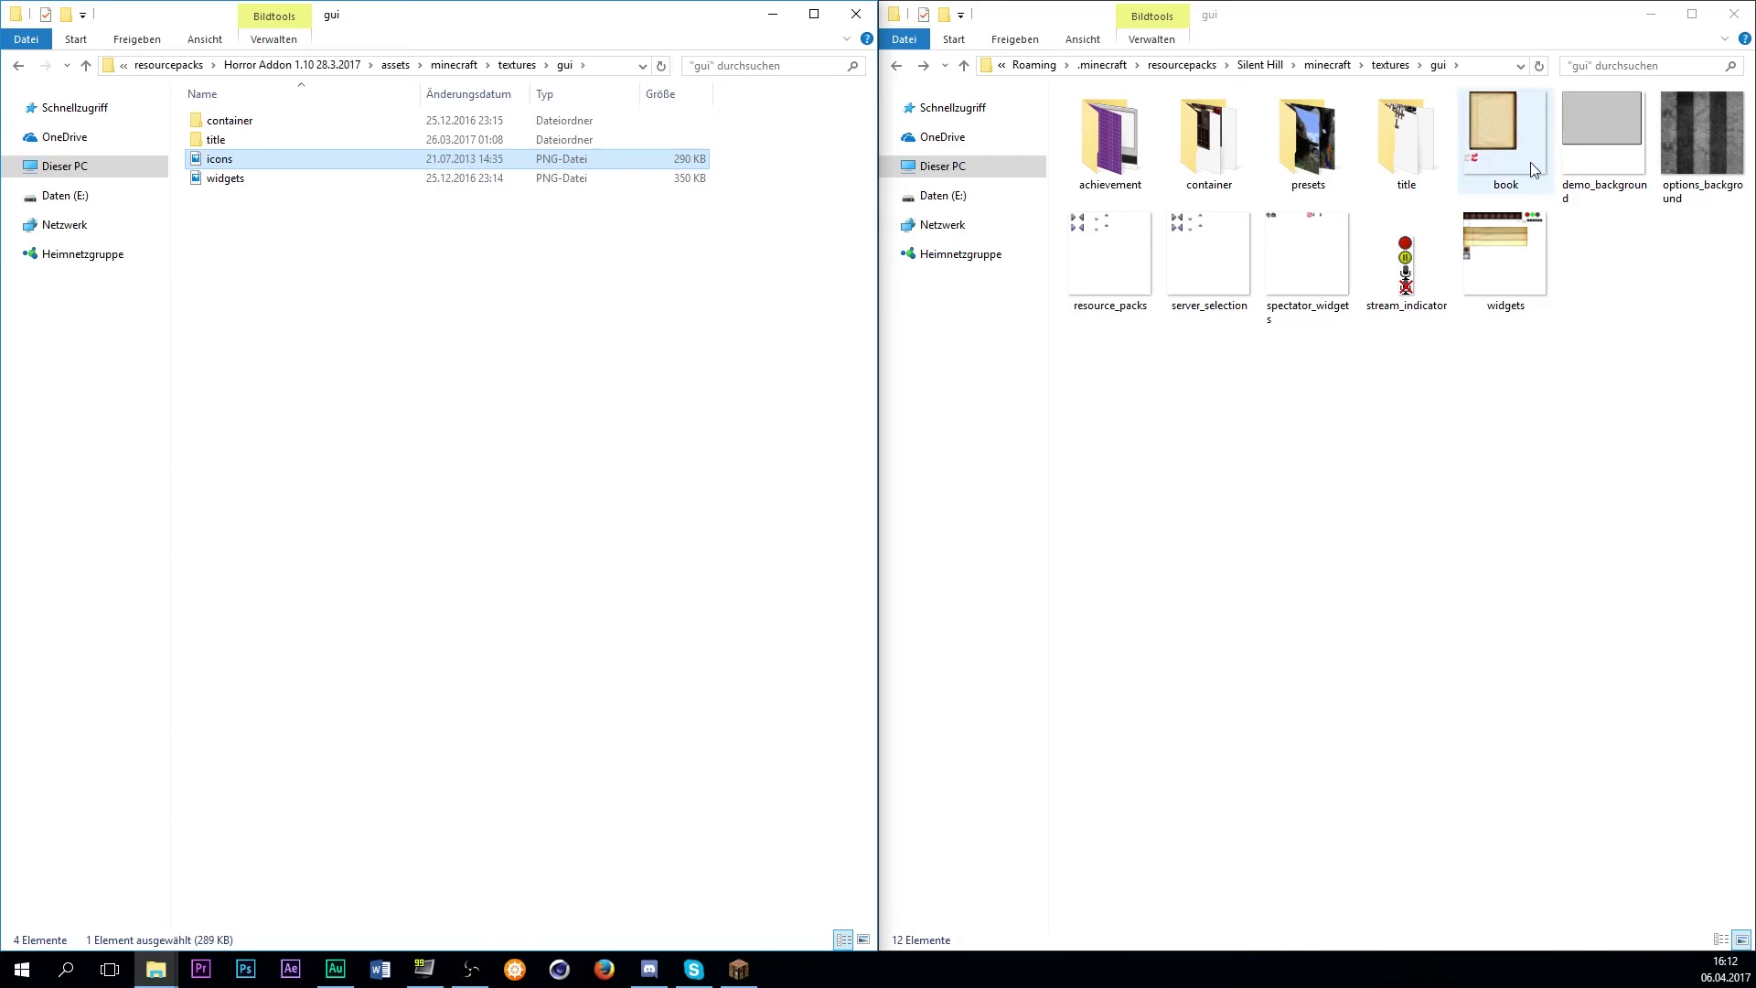
# Preview the Silent Hill pack's options_background image and inspect the contents of its gui\achievement folder.
pyautogui.doubleClick(1693, 123)
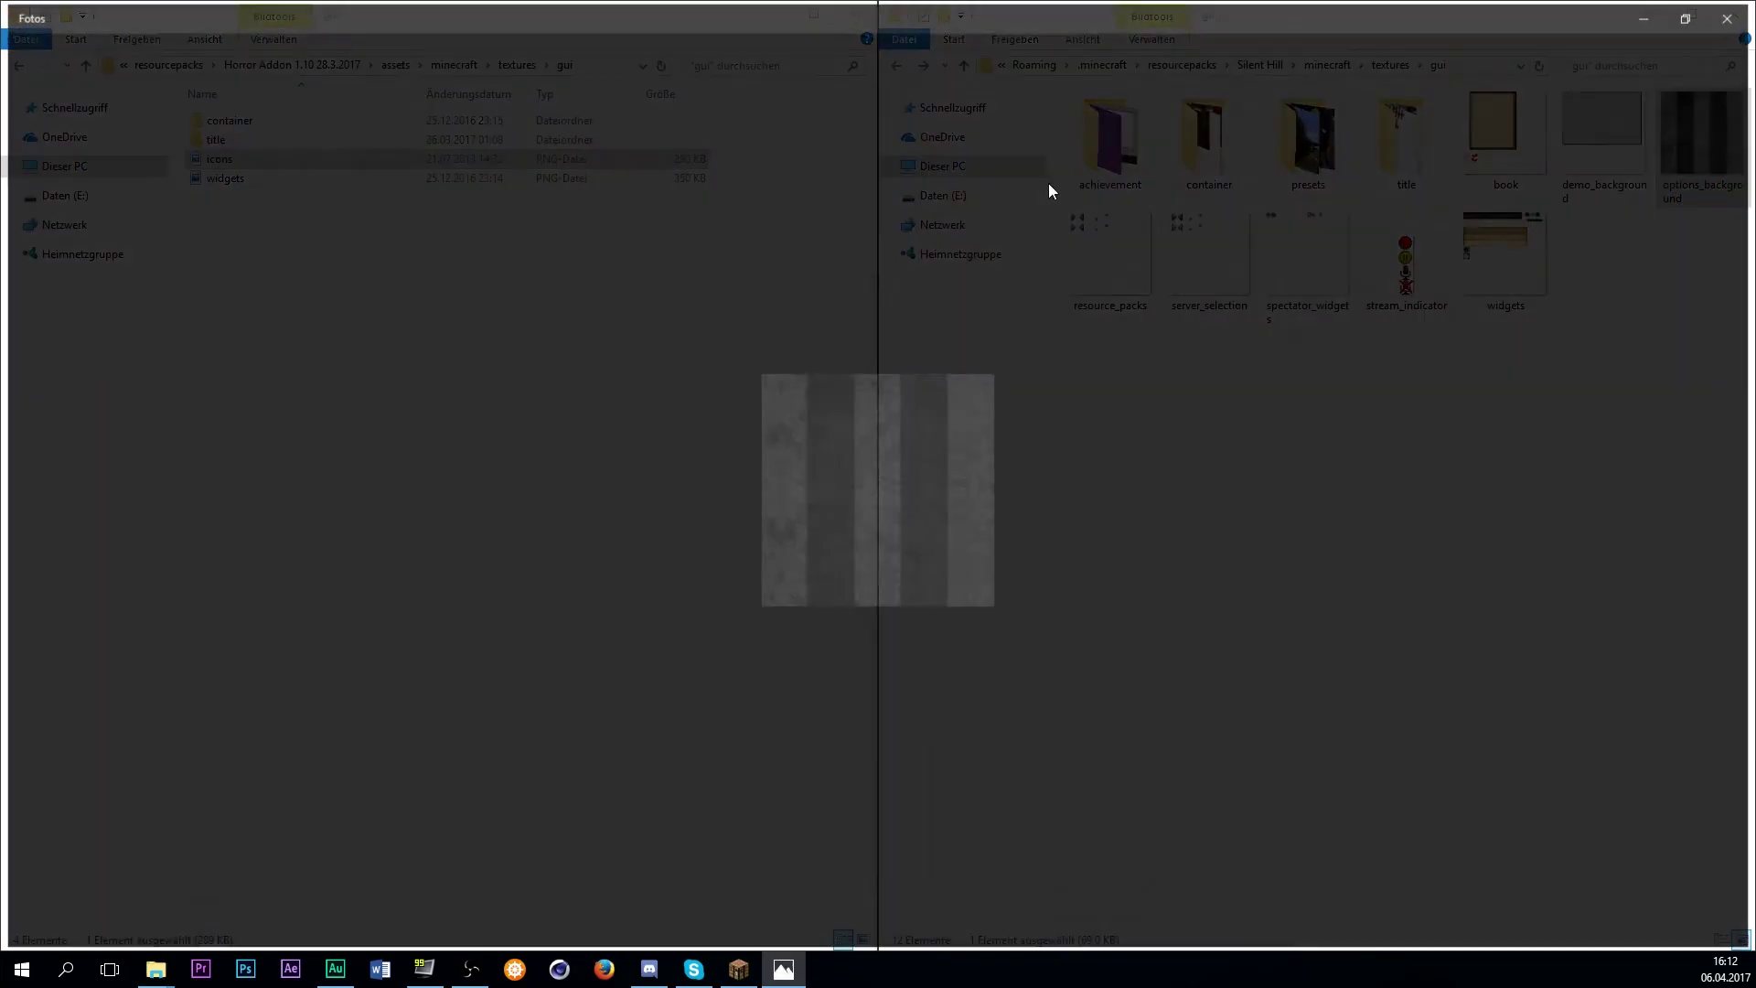
pyautogui.click(1736, 14)
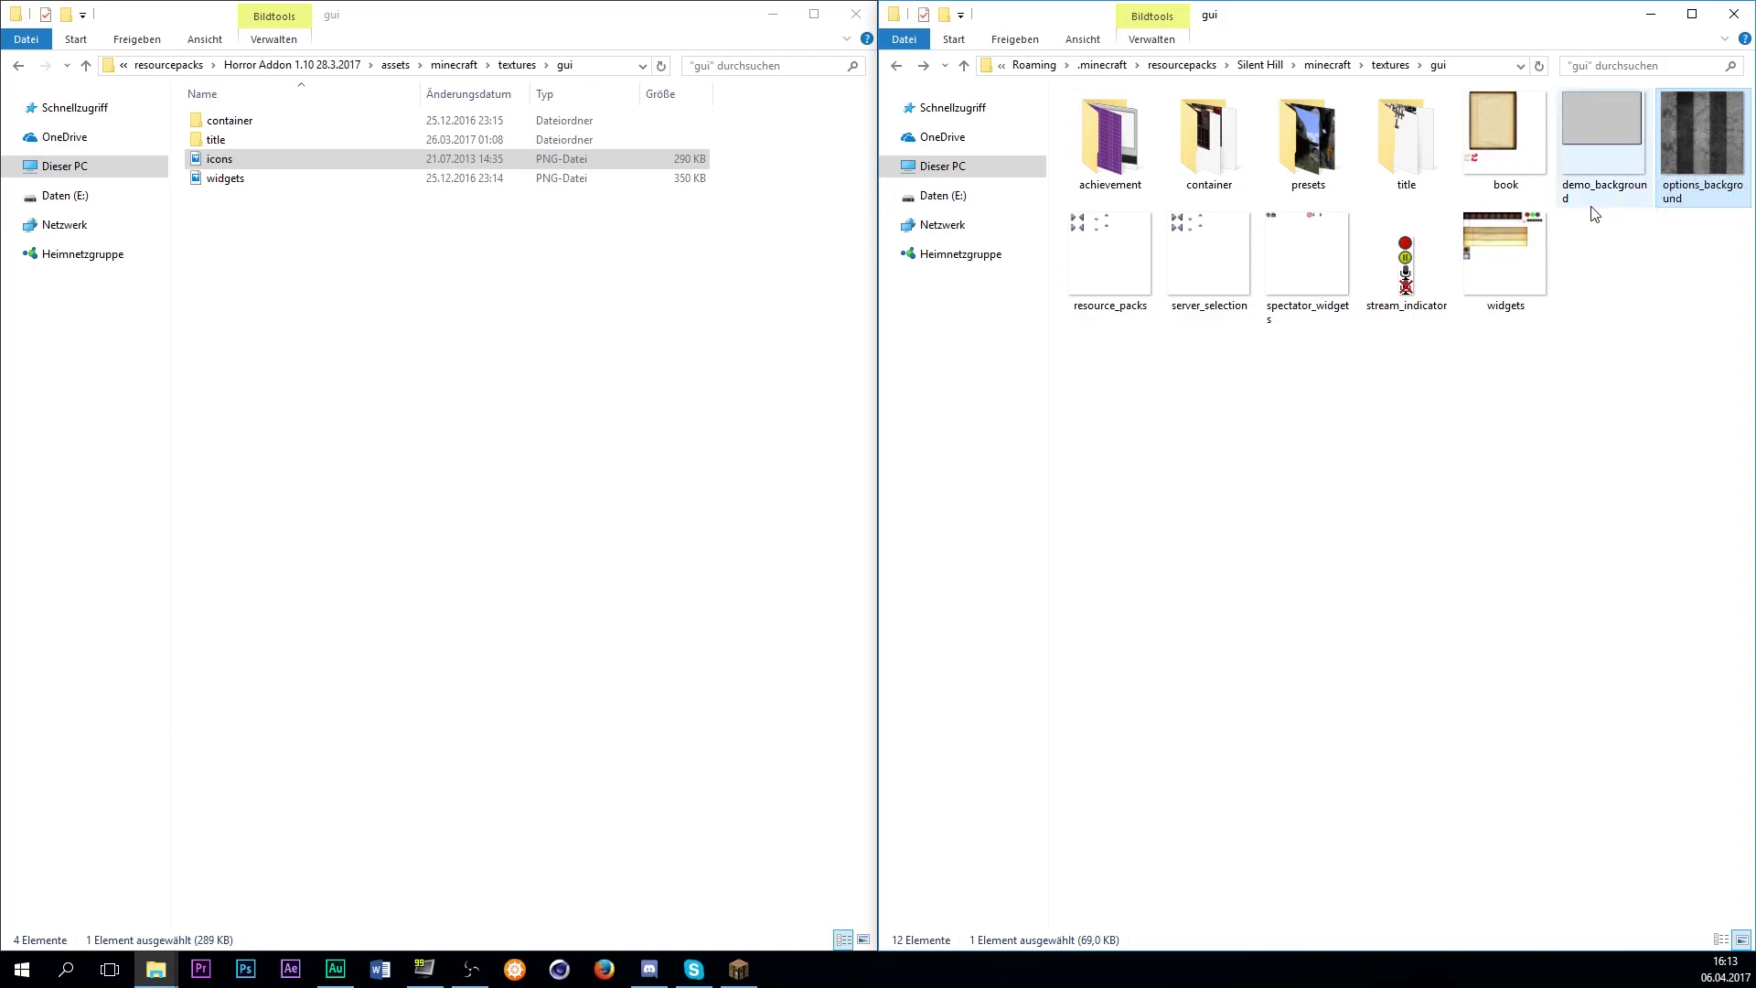
pyautogui.doubleClick(1131, 122)
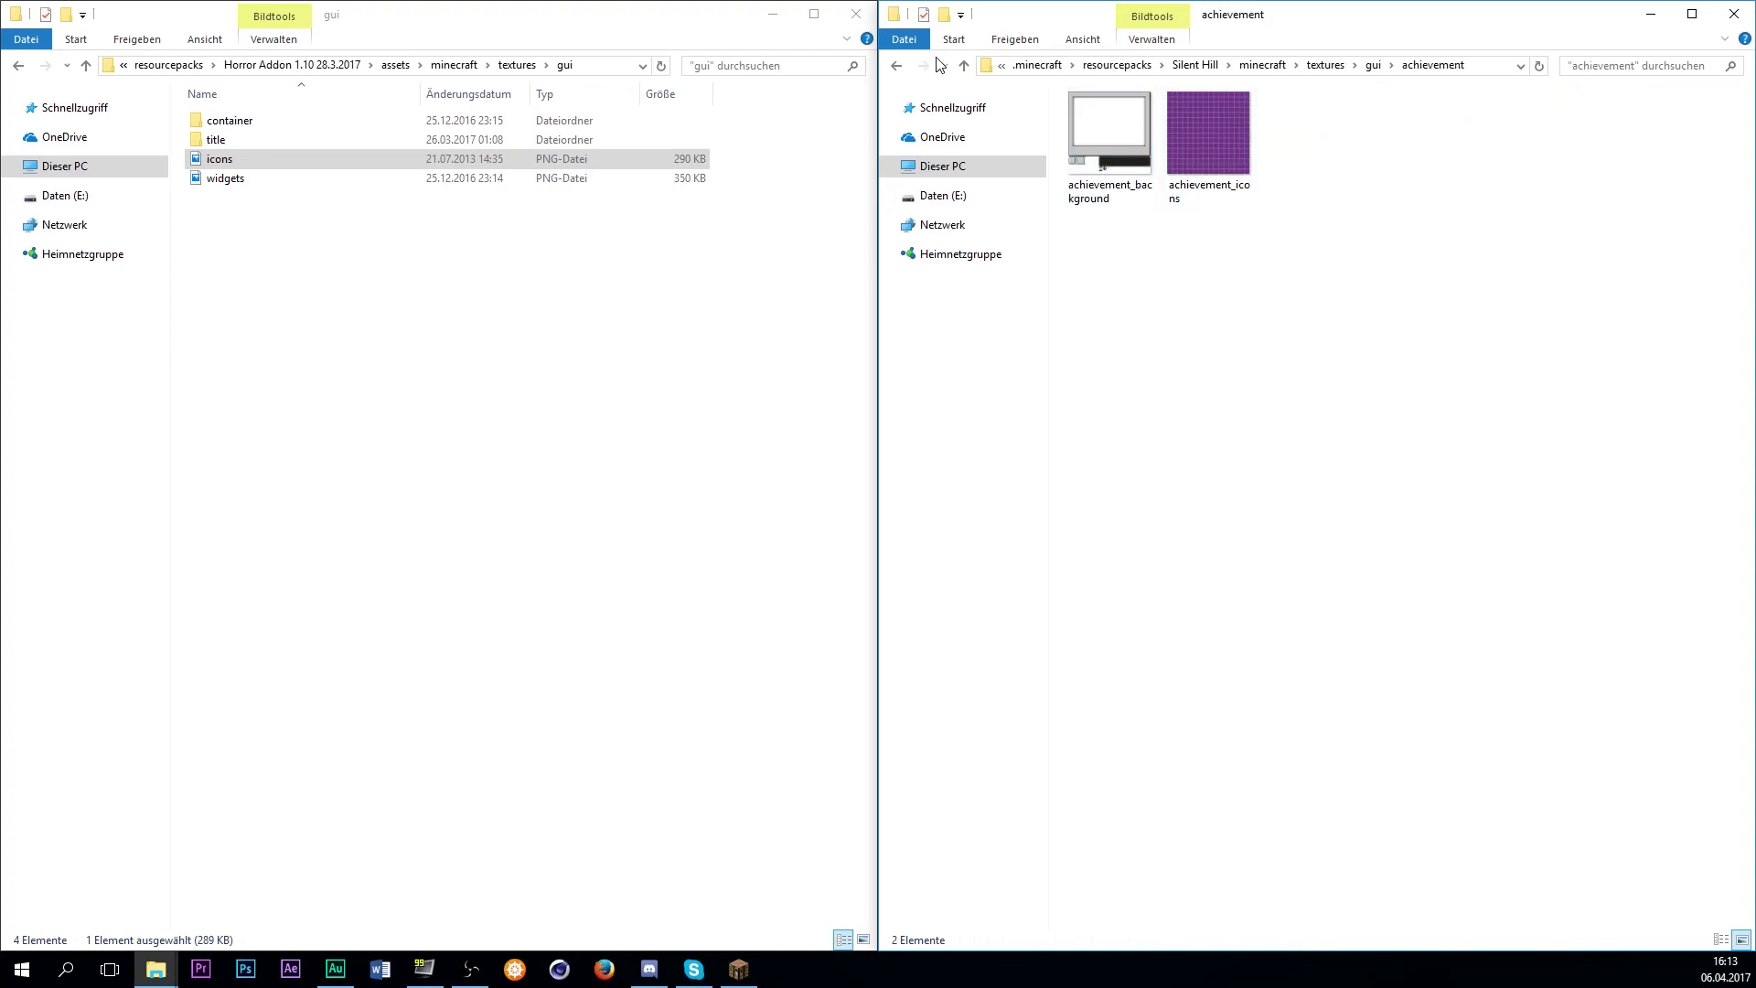
pyautogui.click(893, 72)
# Compare the gui\container folders and the gui\title\background folders of the Silent Hill pack and the Horror Addon.
pyautogui.doubleClick(1203, 151)
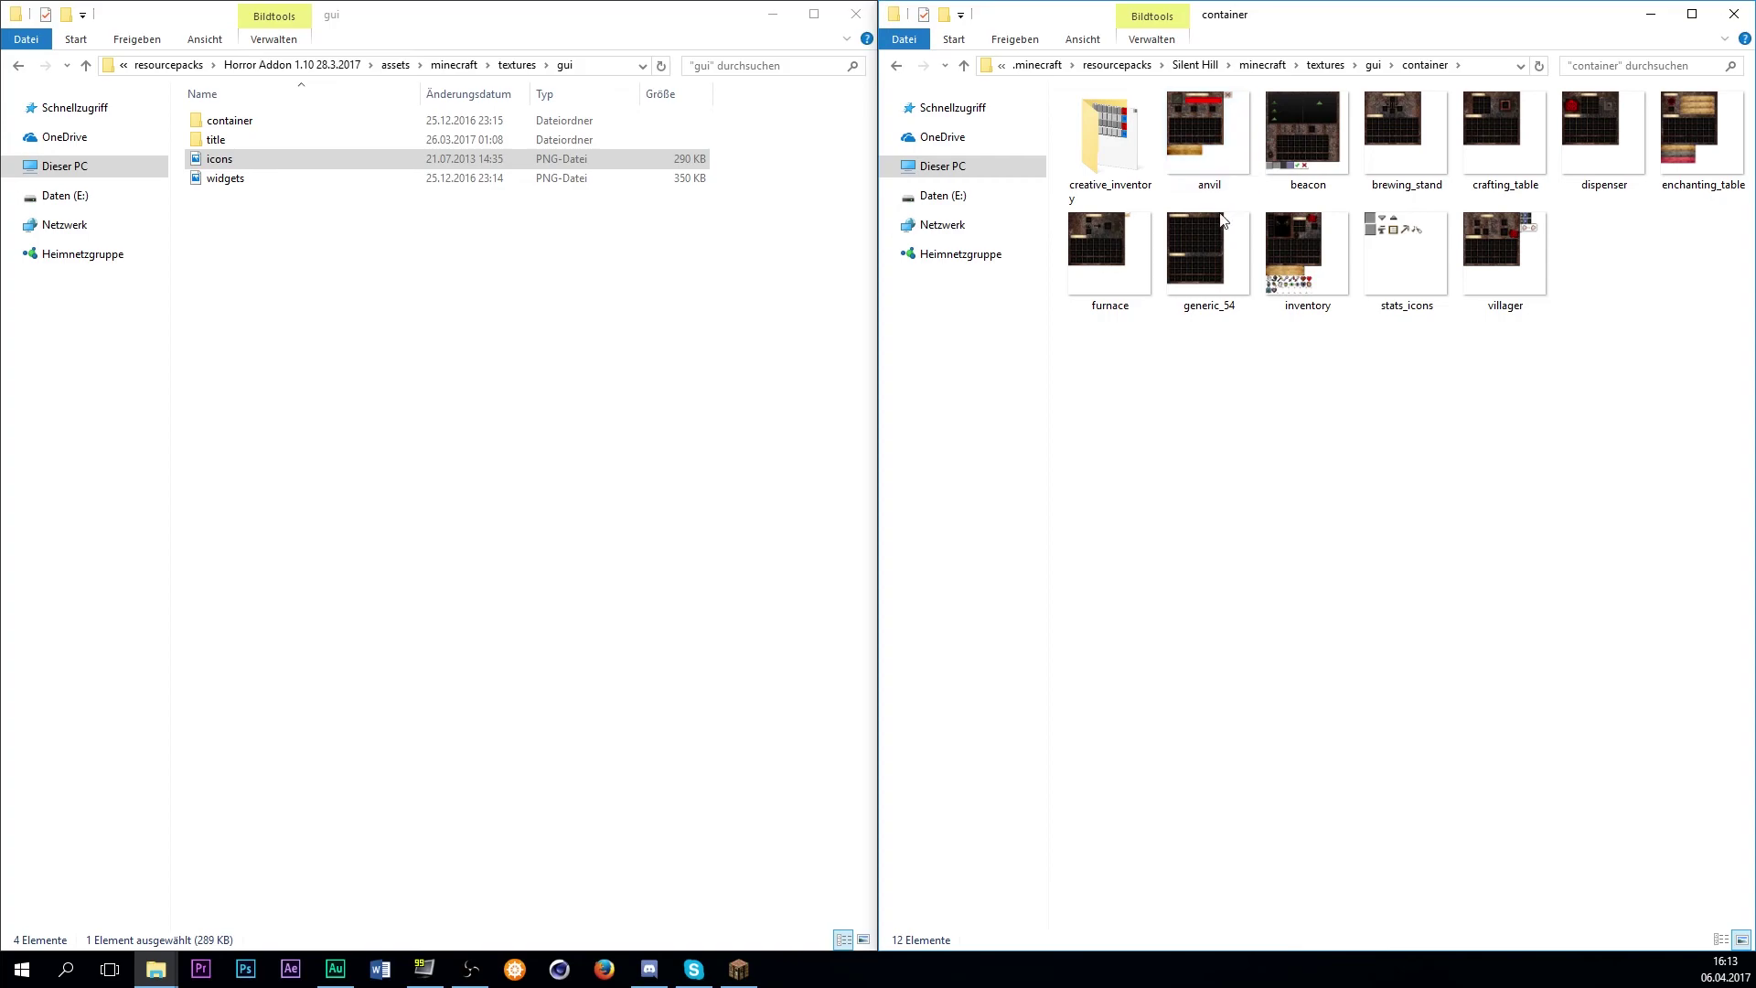
pyautogui.doubleClick(271, 123)
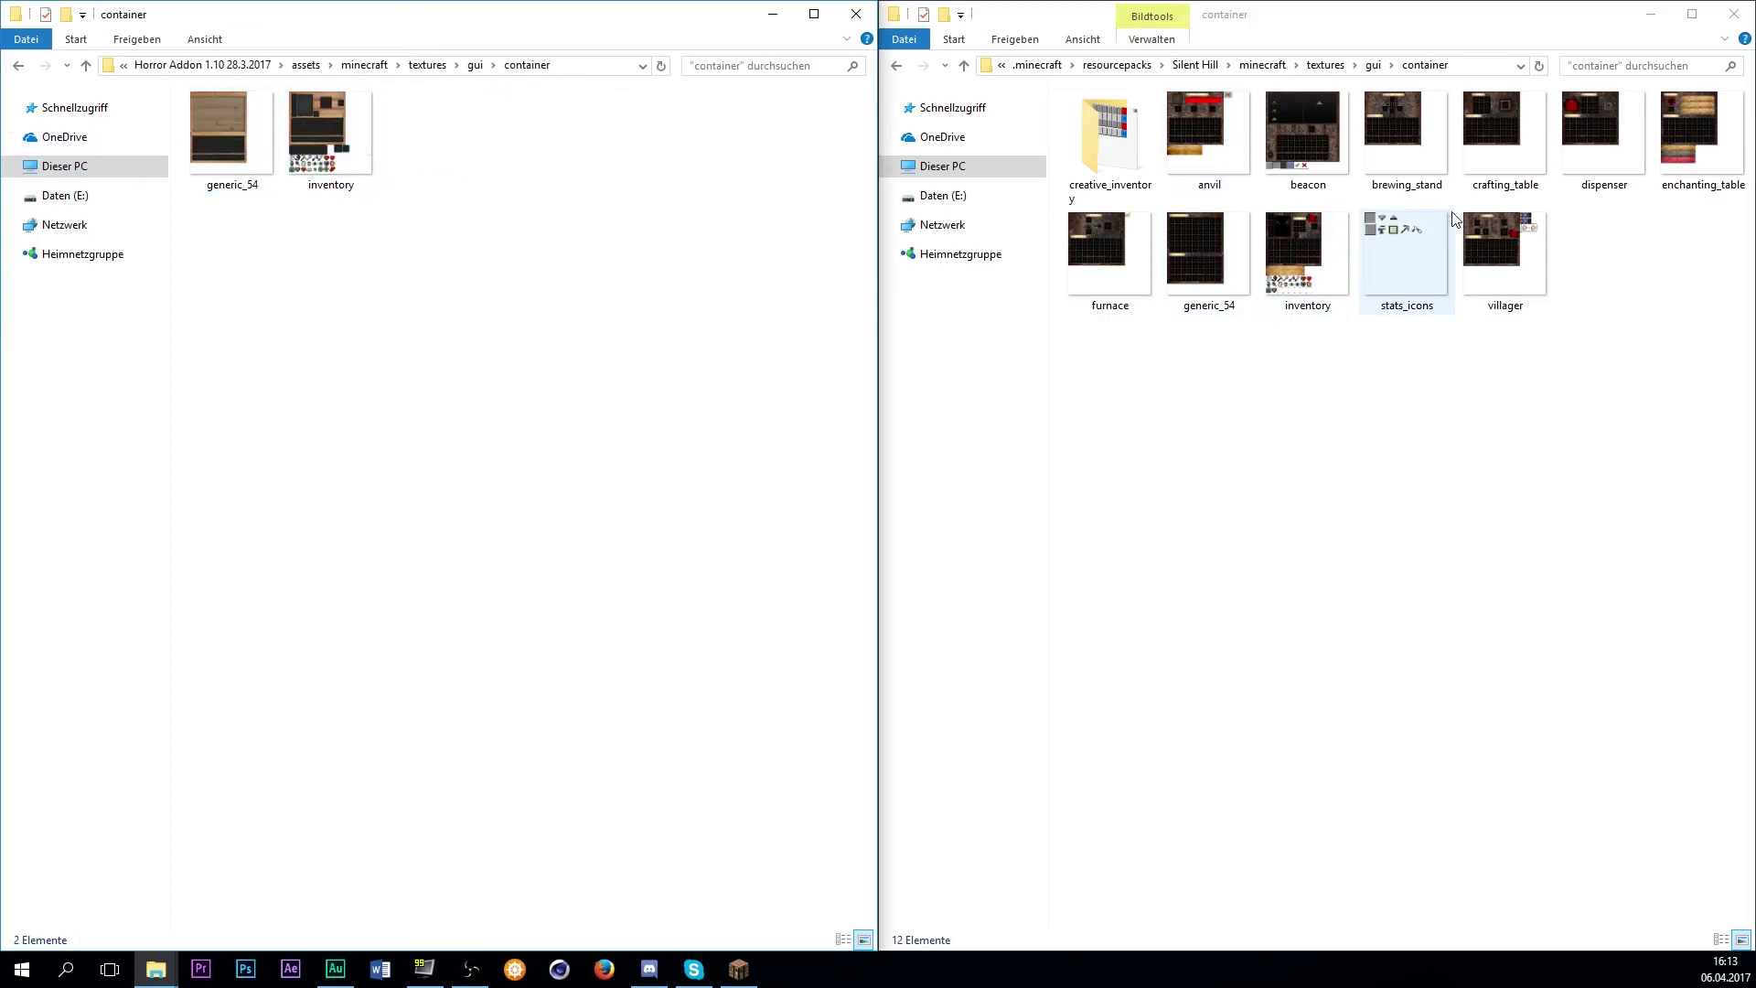
pyautogui.click(1204, 135)
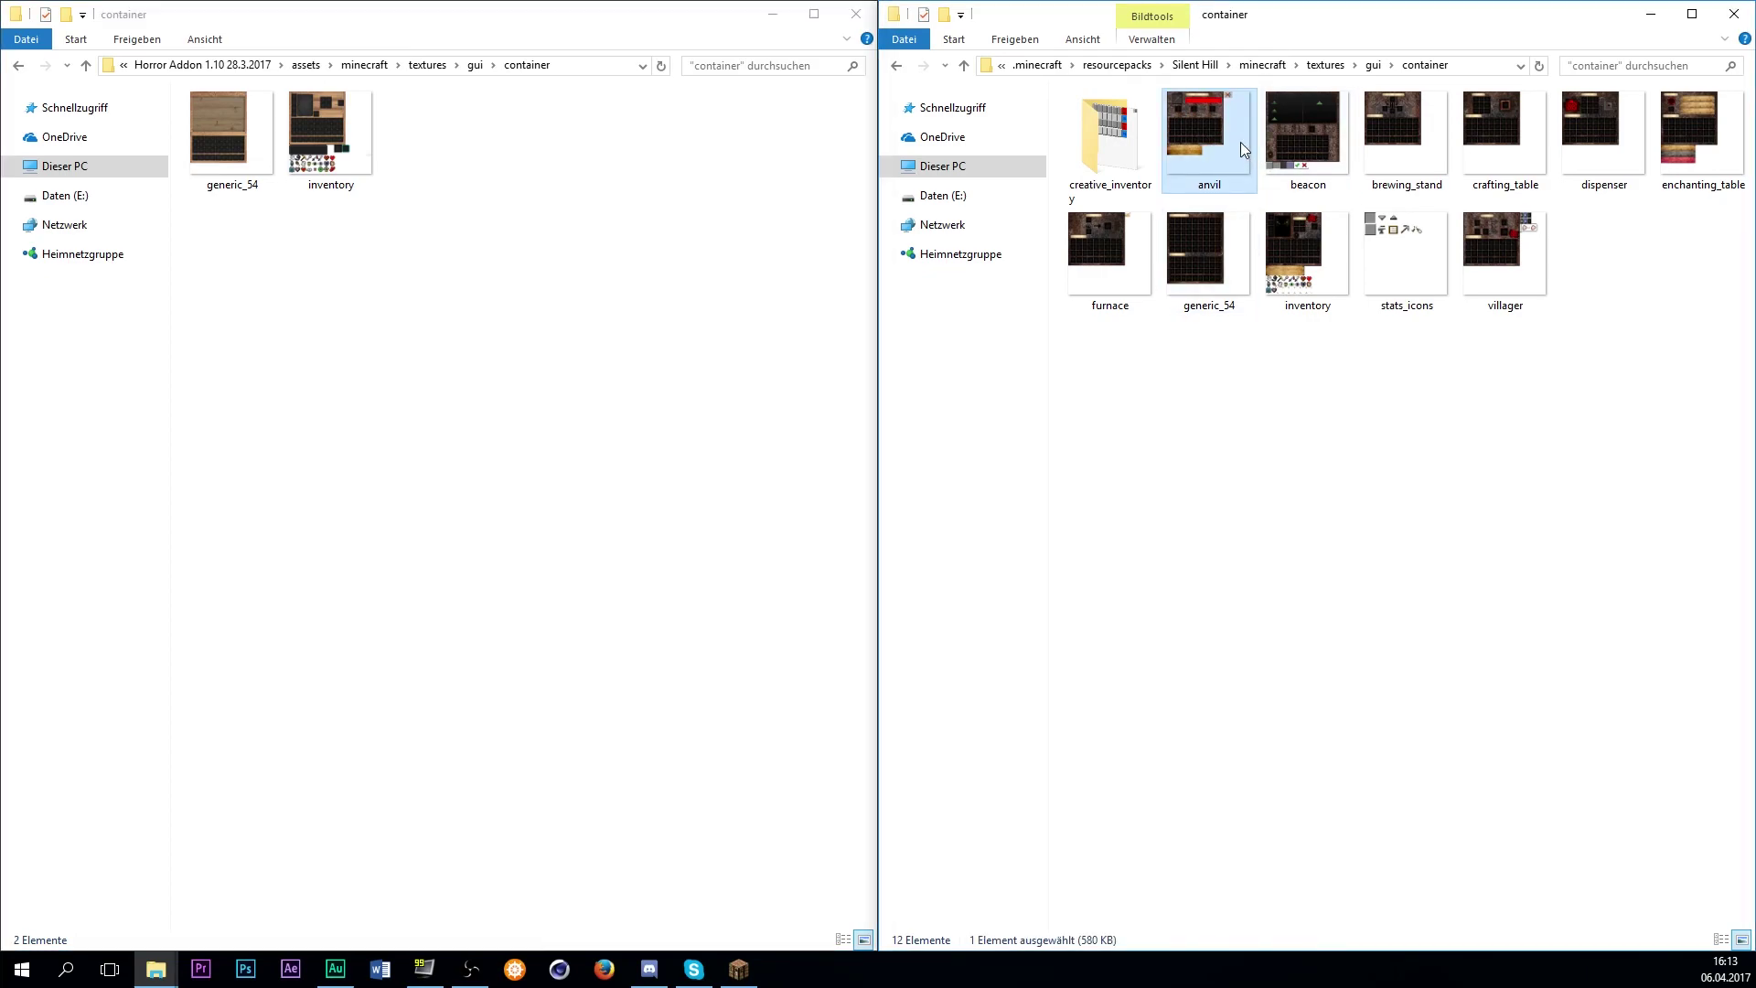
pyautogui.keyDown('ctrl'); pyautogui.click(1309, 123); pyautogui.keyUp('ctrl')
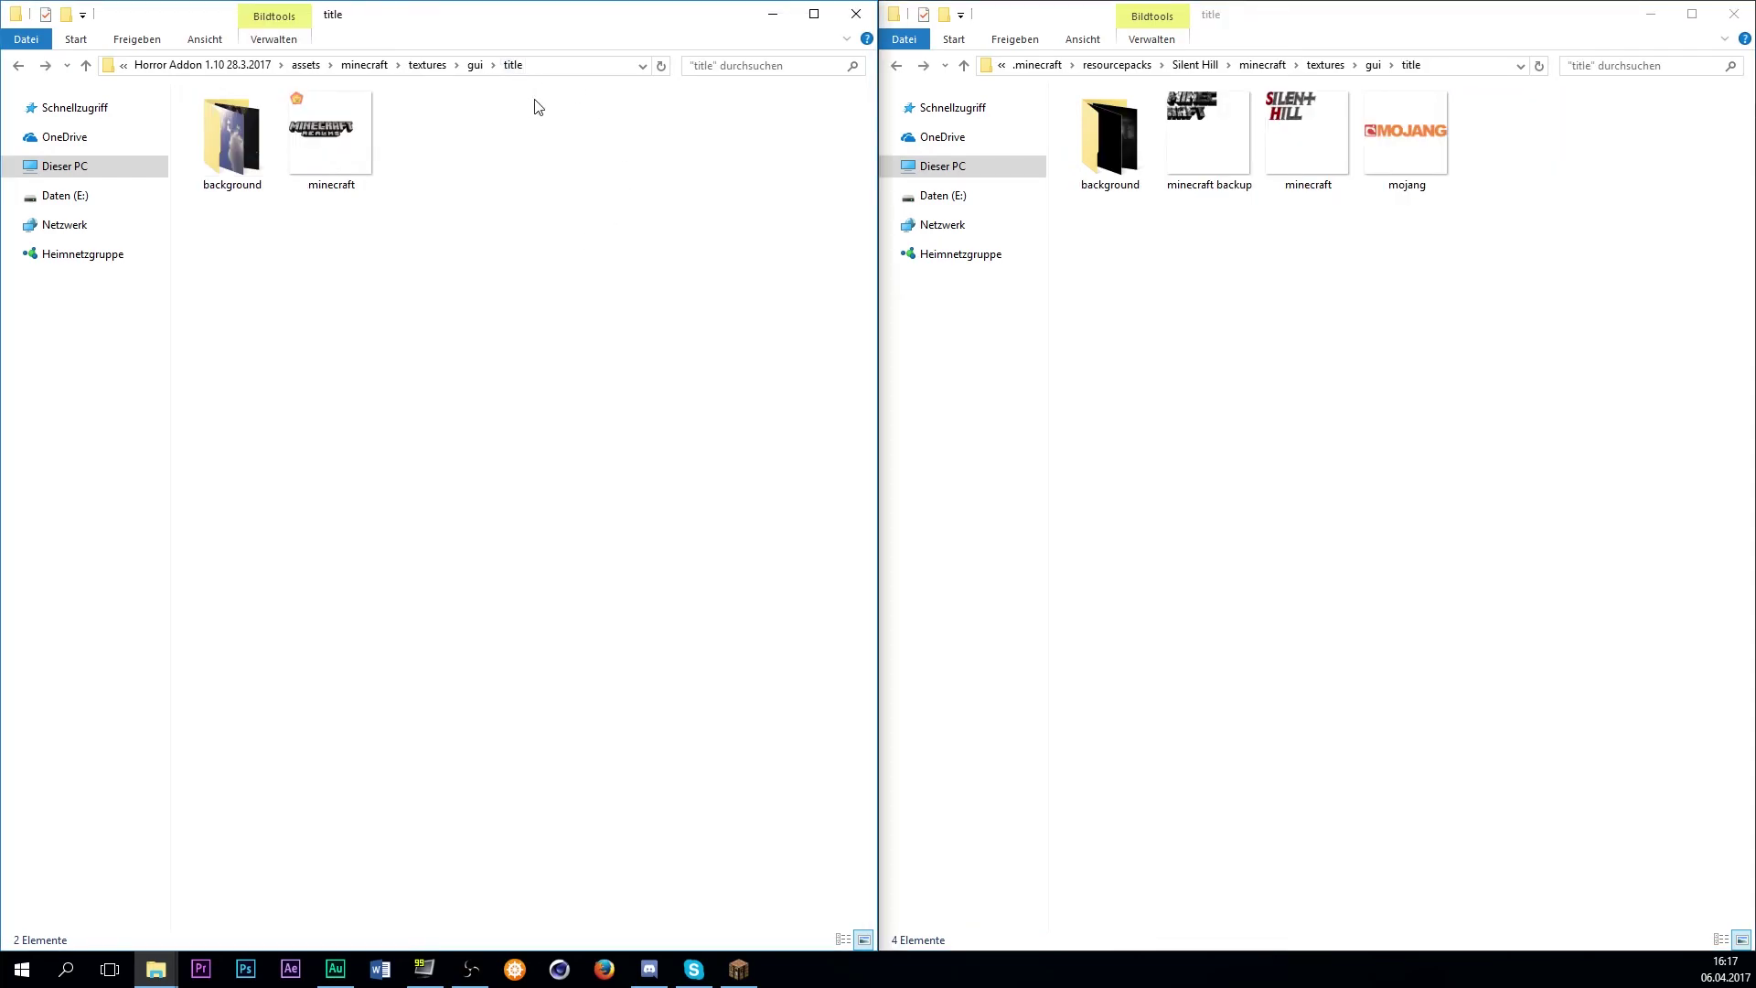
pyautogui.doubleClick(245, 138)
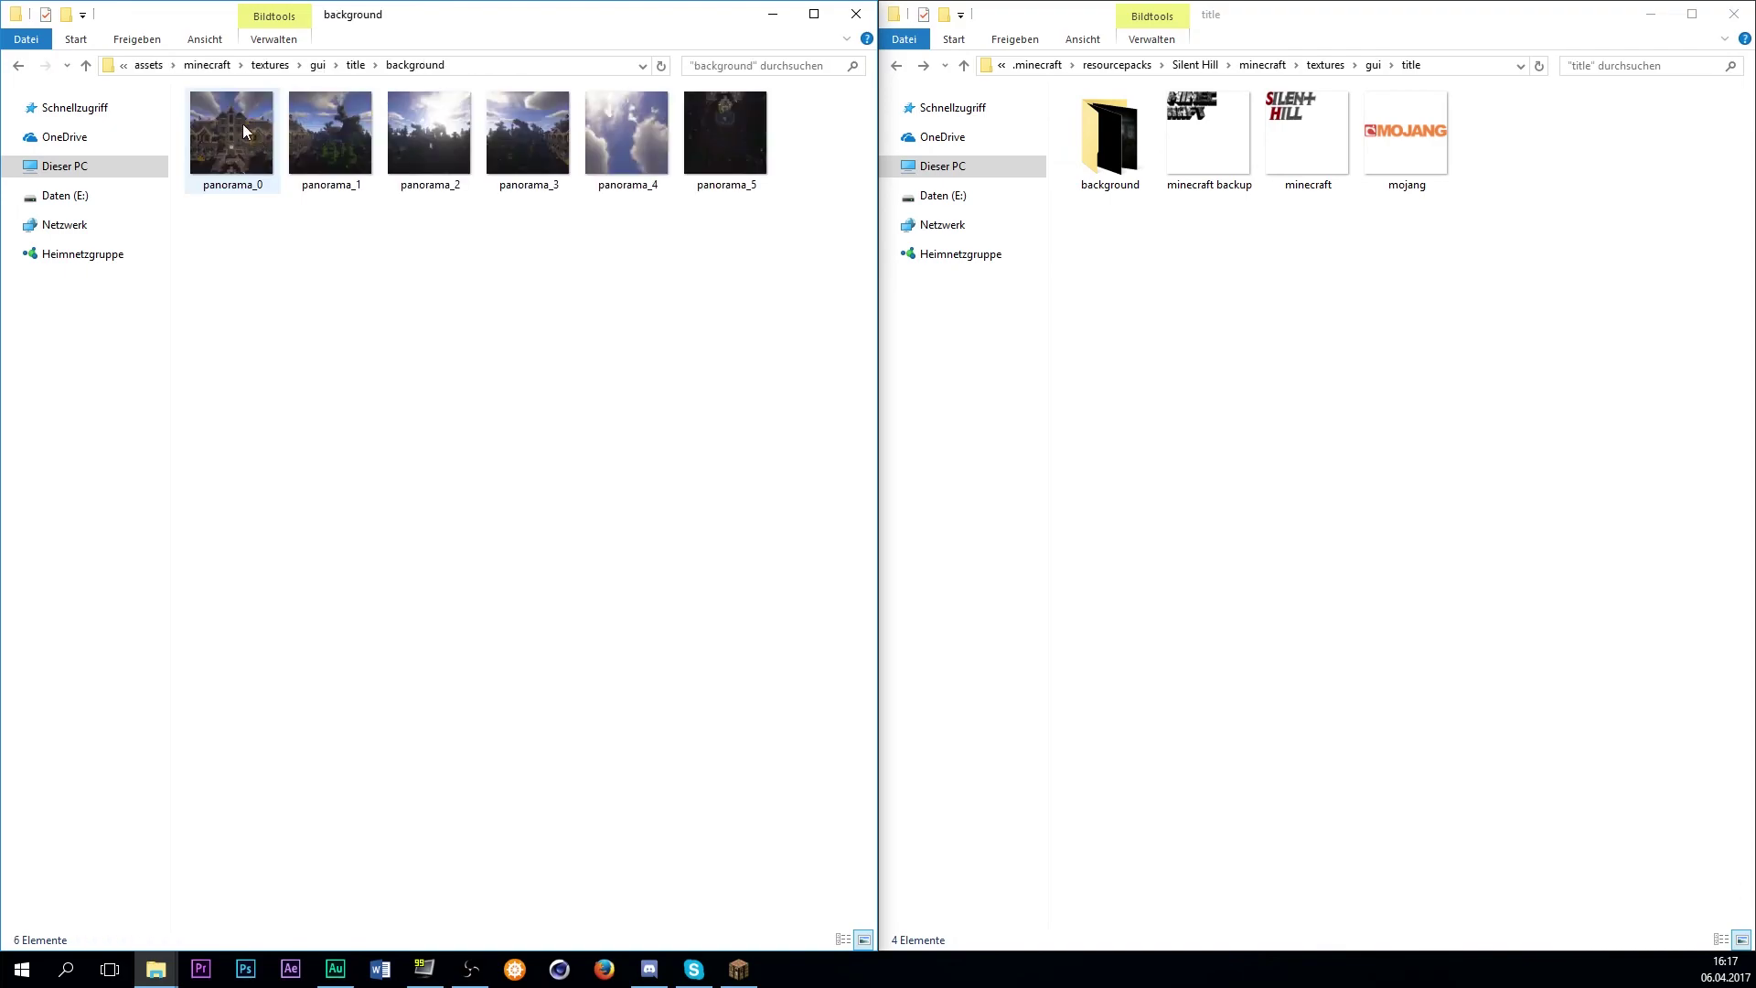
pyautogui.doubleClick(1151, 146)
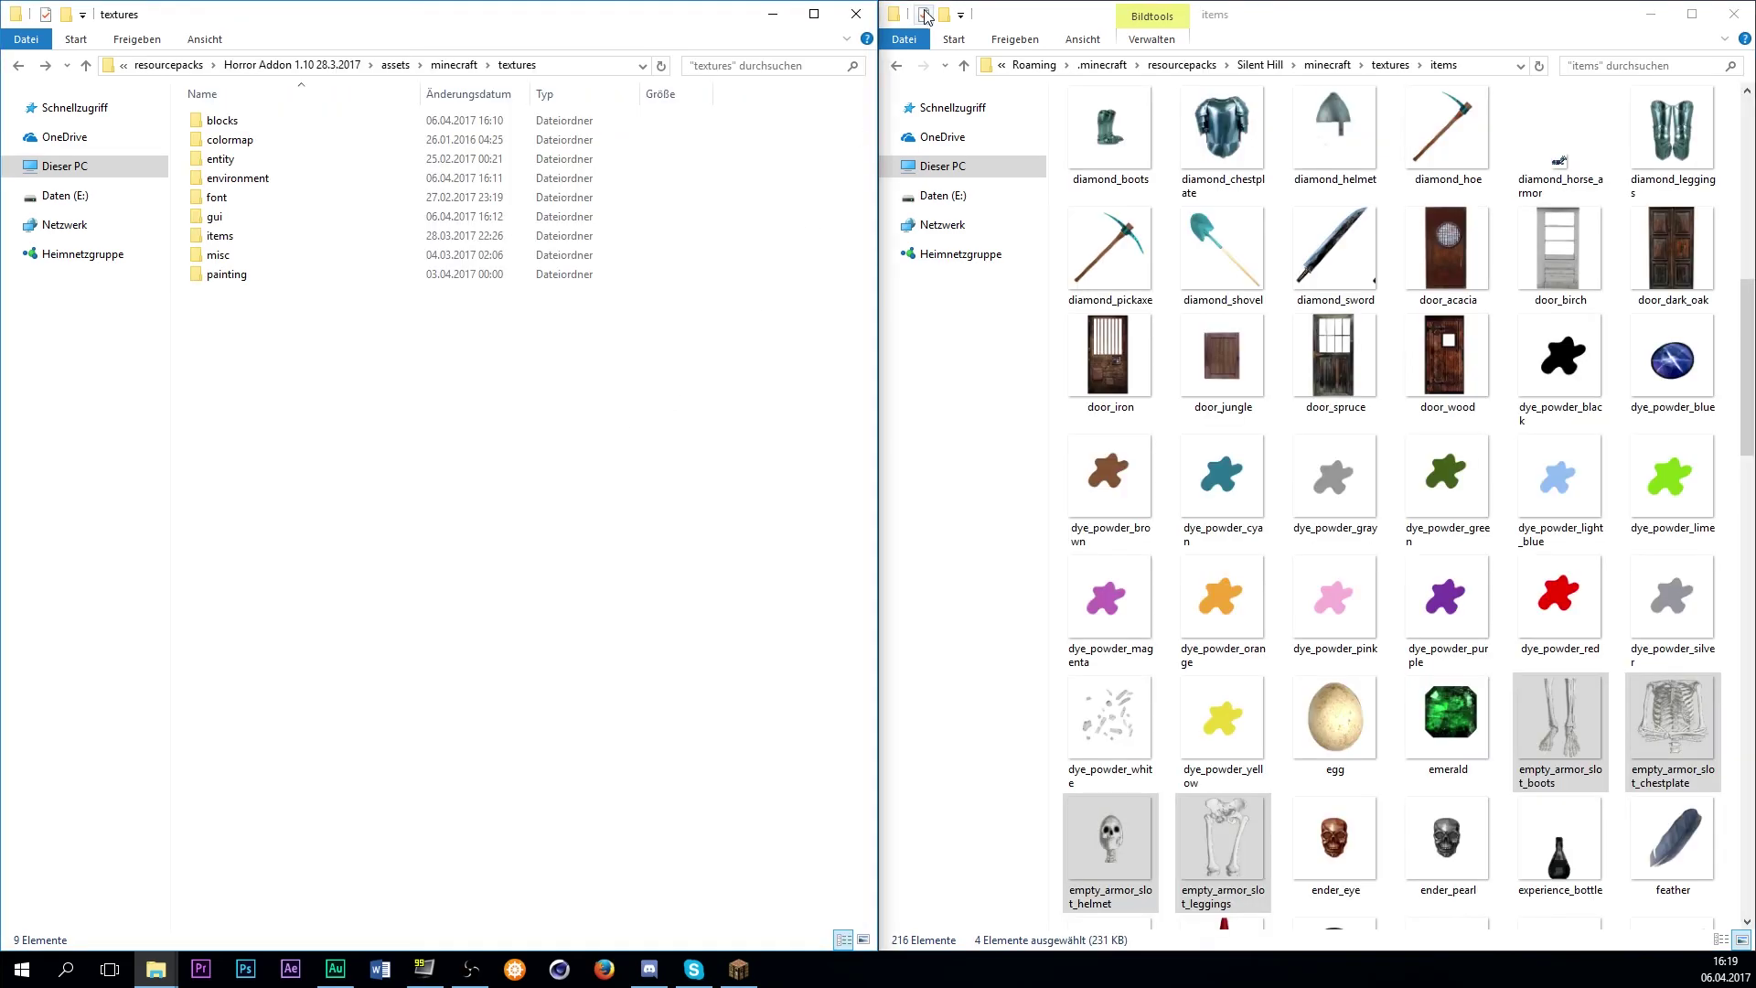
# Inspect the Silent Hill pack's map and misc folders and preview the Horror Addon's sternennacht_1 painting.
pyautogui.click(896, 65)
pyautogui.doubleClick(1103, 220)
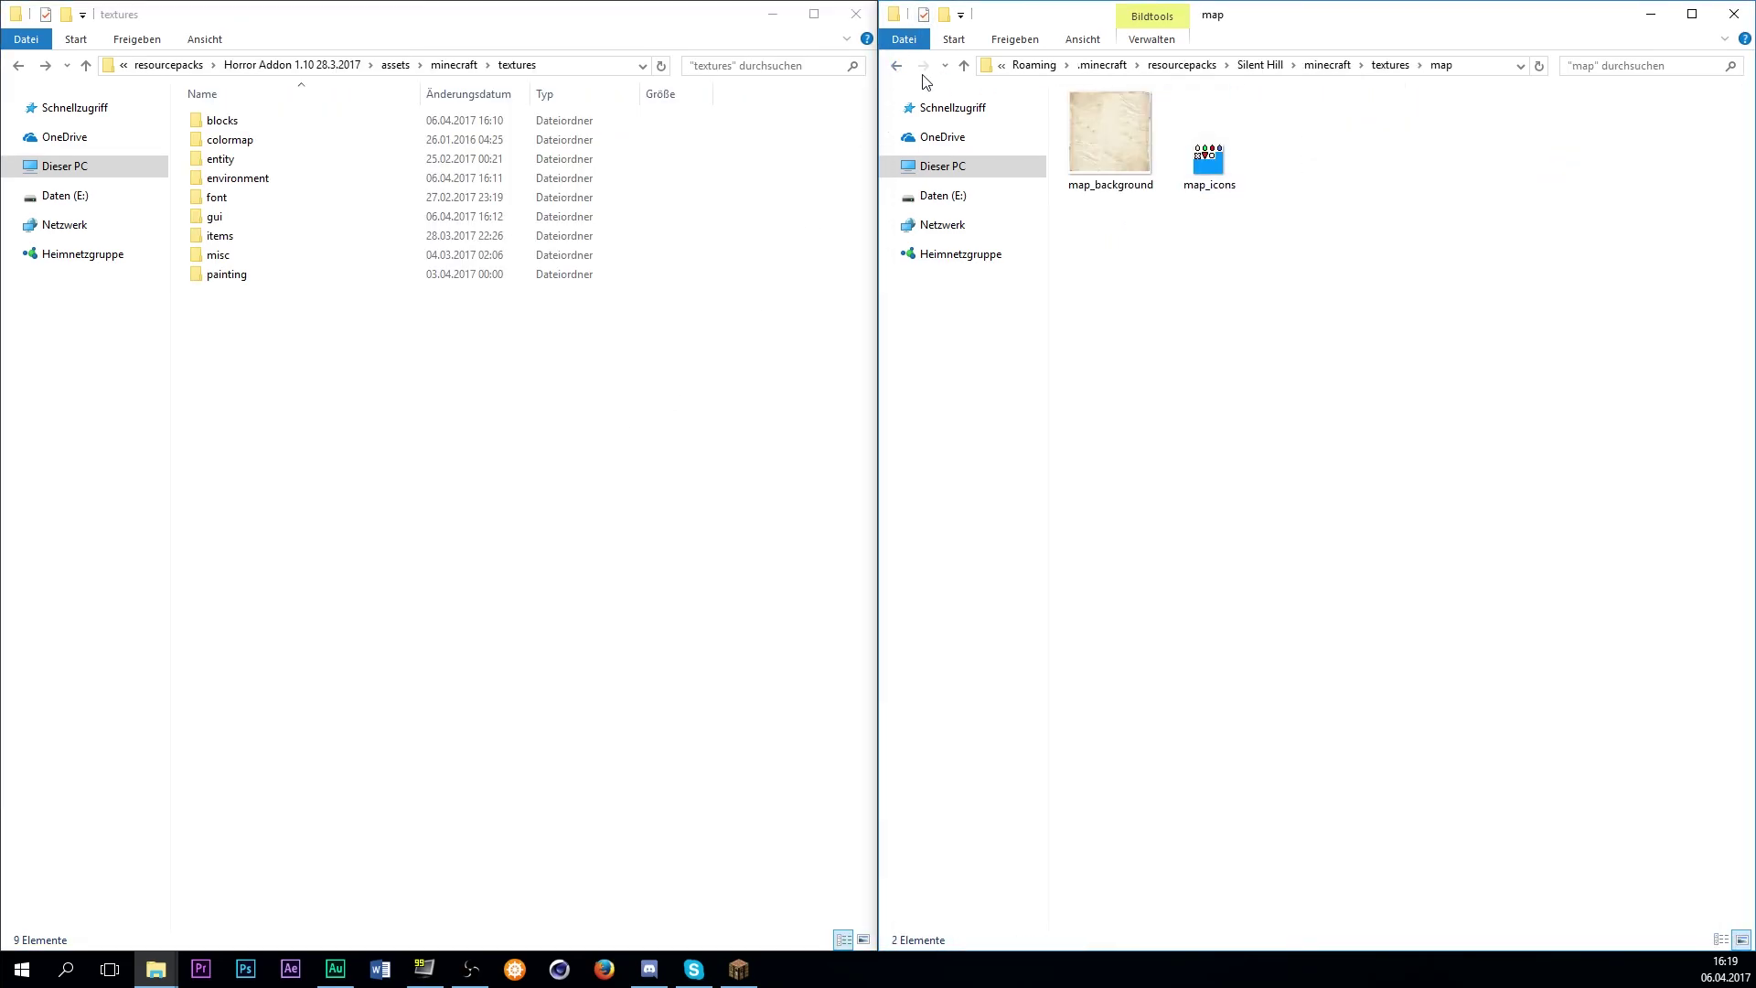
pyautogui.click(895, 66)
pyautogui.doubleClick(1098, 238)
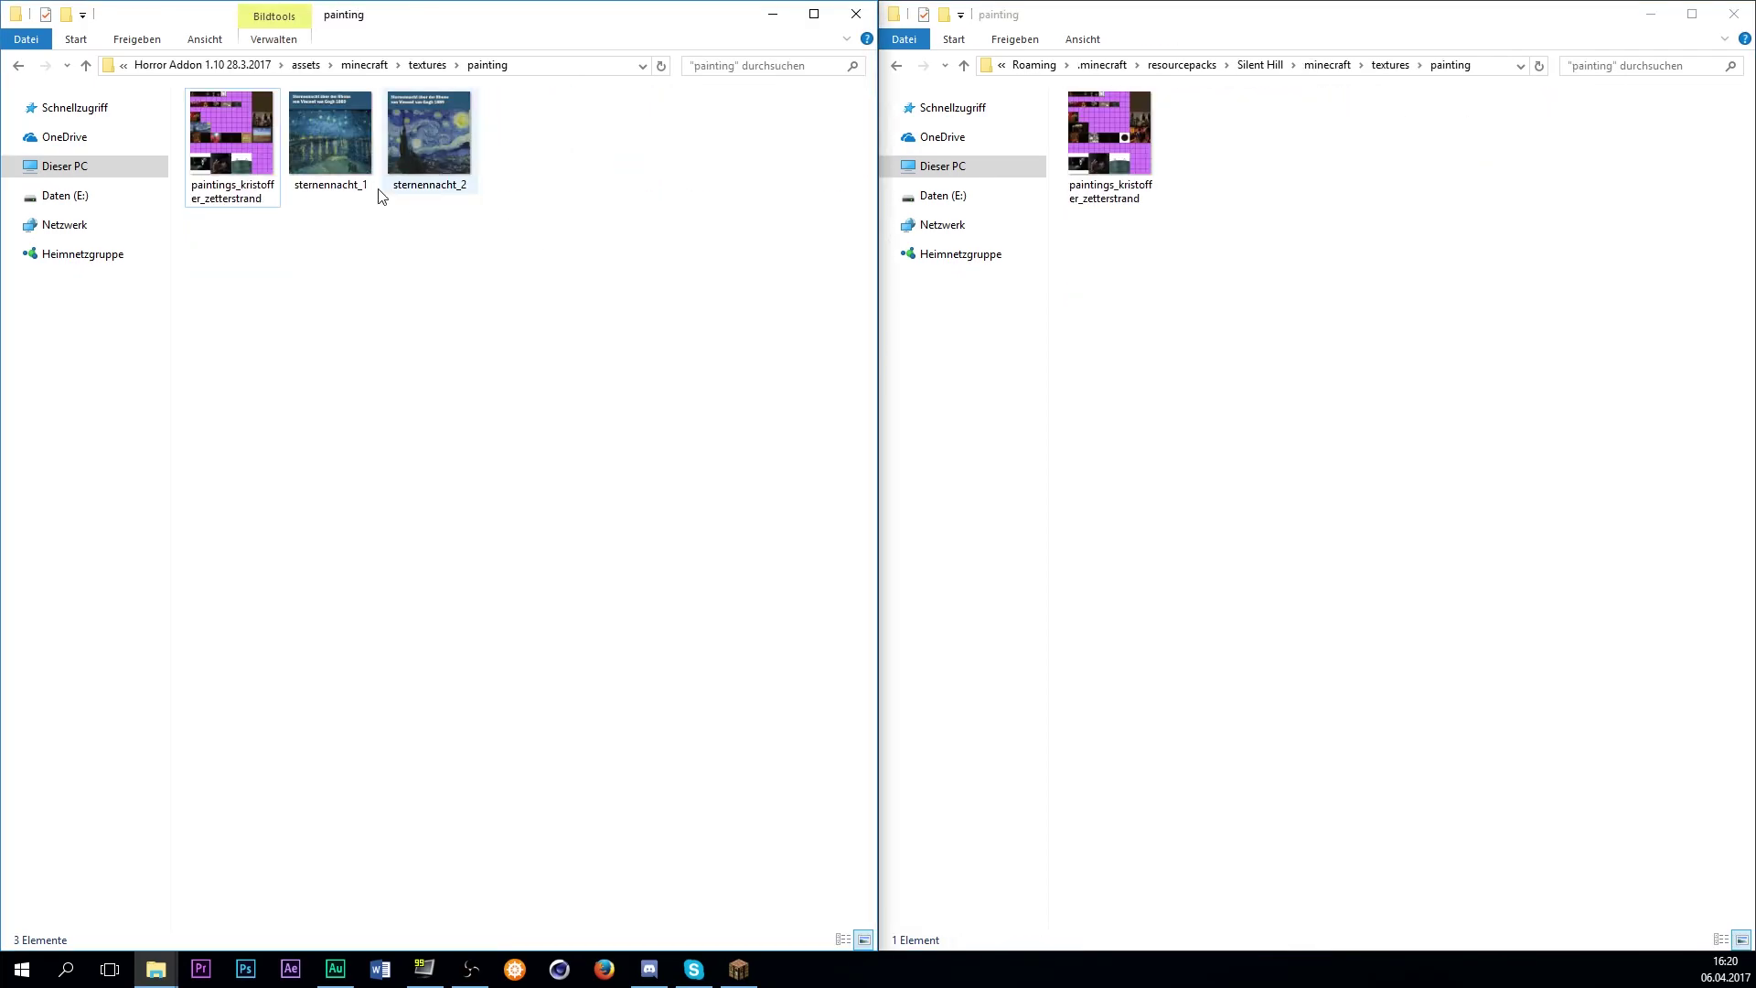
pyautogui.doubleClick(328, 139)
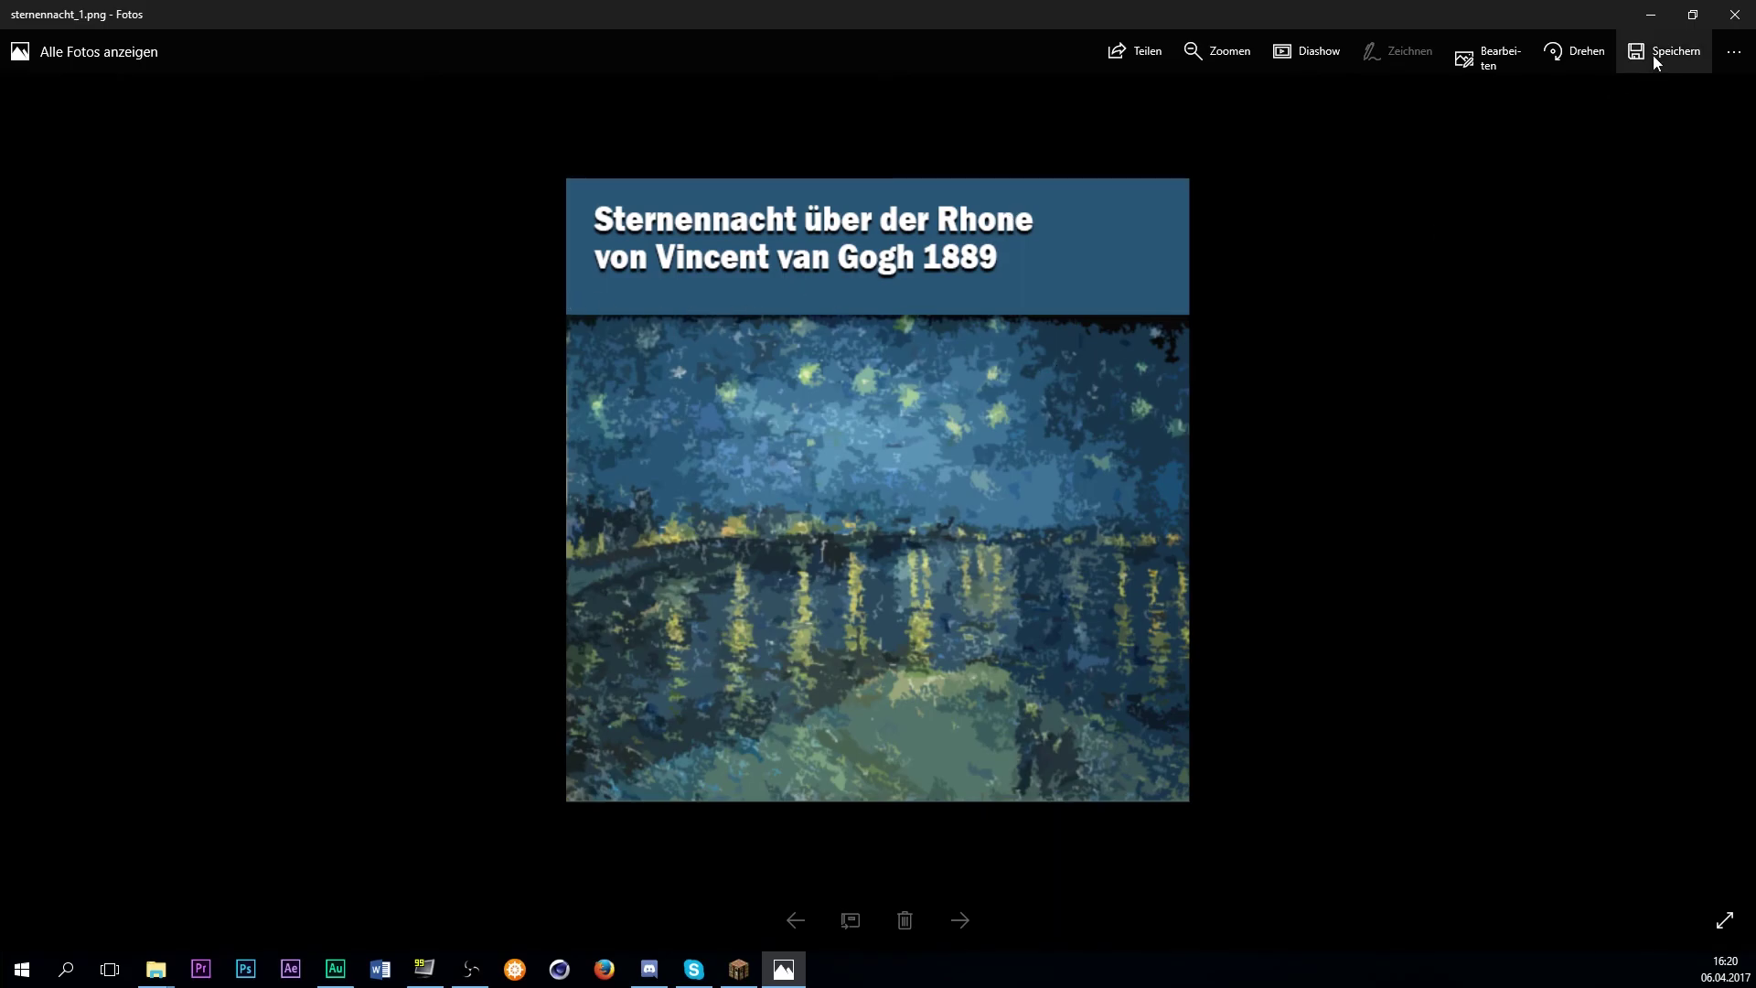
pyautogui.click(1735, 15)
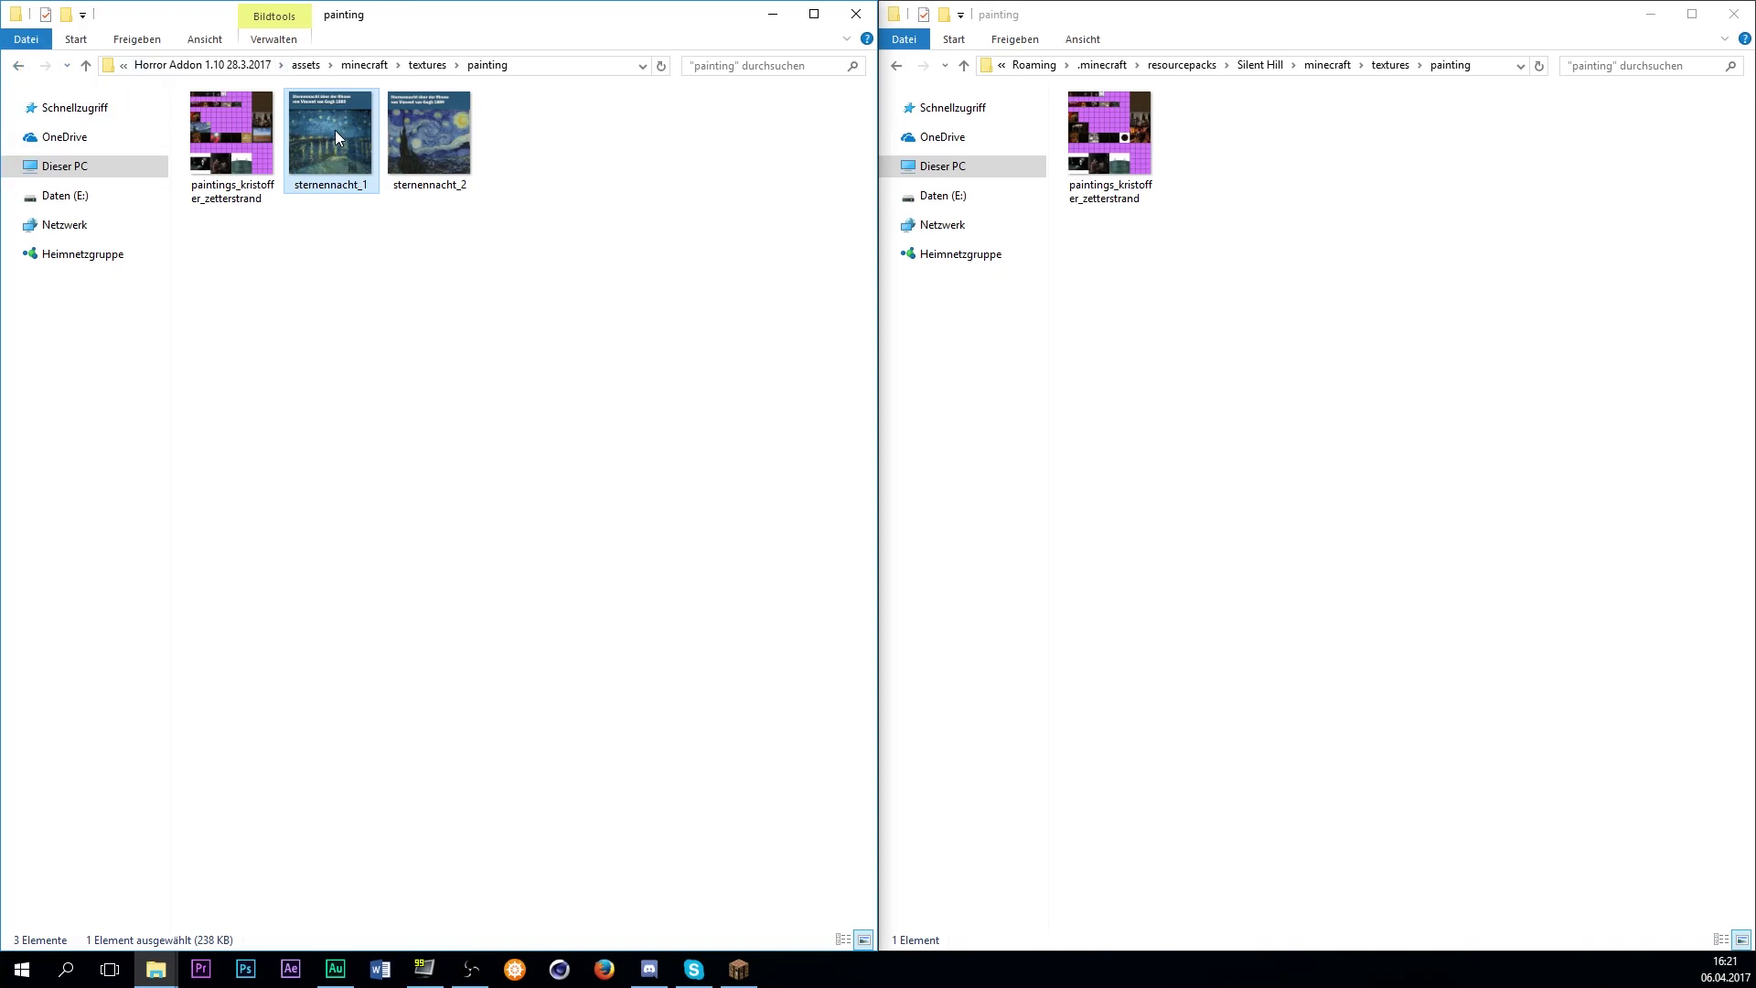
# Delete the paintings_kristoffer_zetterstrand image from the Horror Addon's painting folder and return both windows to their textures folders.
pyautogui.click(898, 66)
pyautogui.click(19, 69)
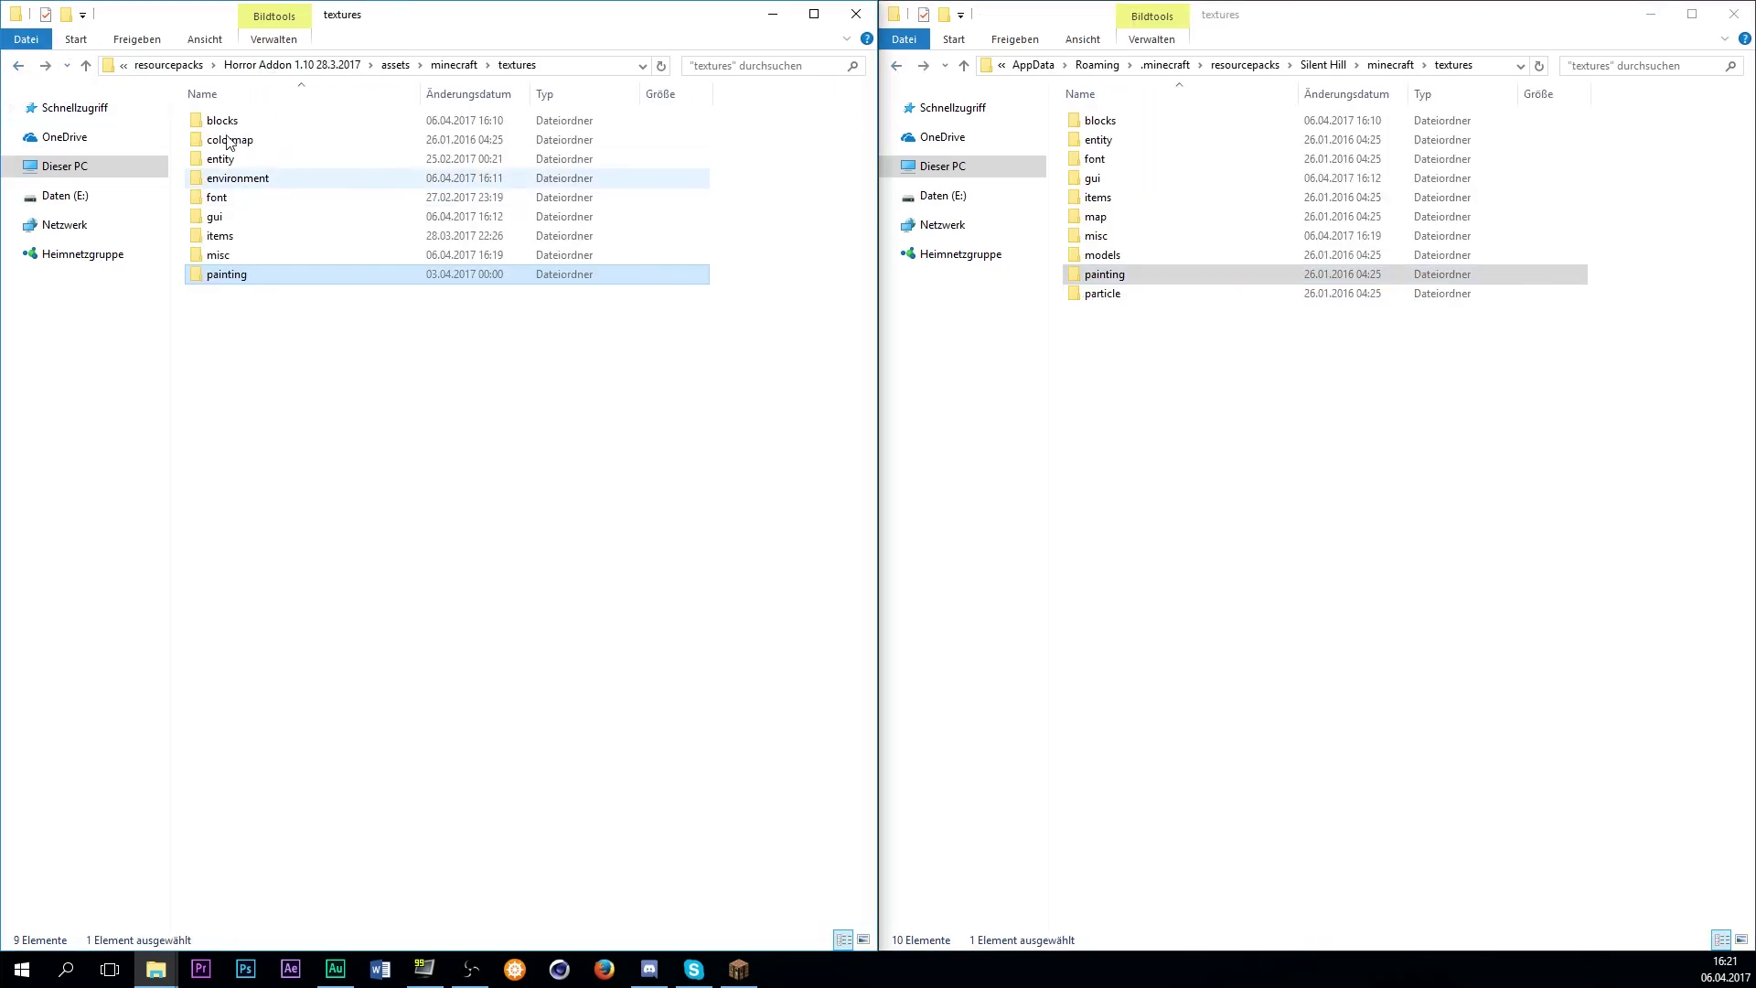
pyautogui.click(46, 65)
pyautogui.click(260, 153)
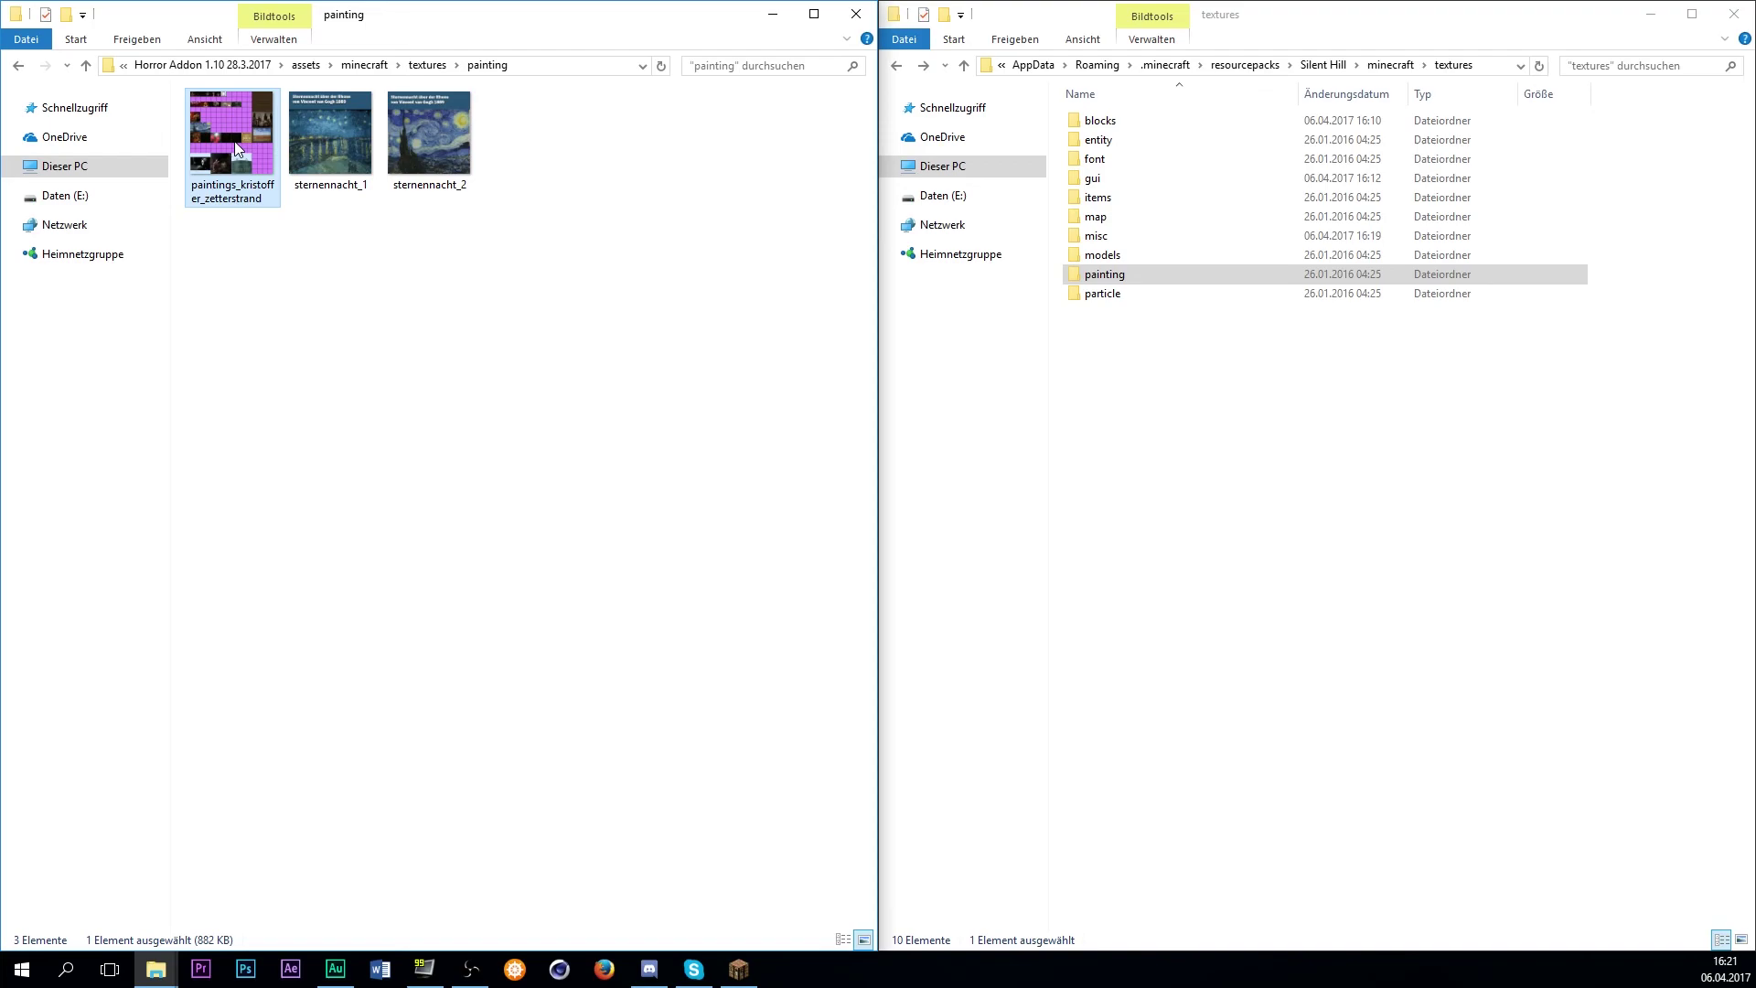
pyautogui.press('Delete')
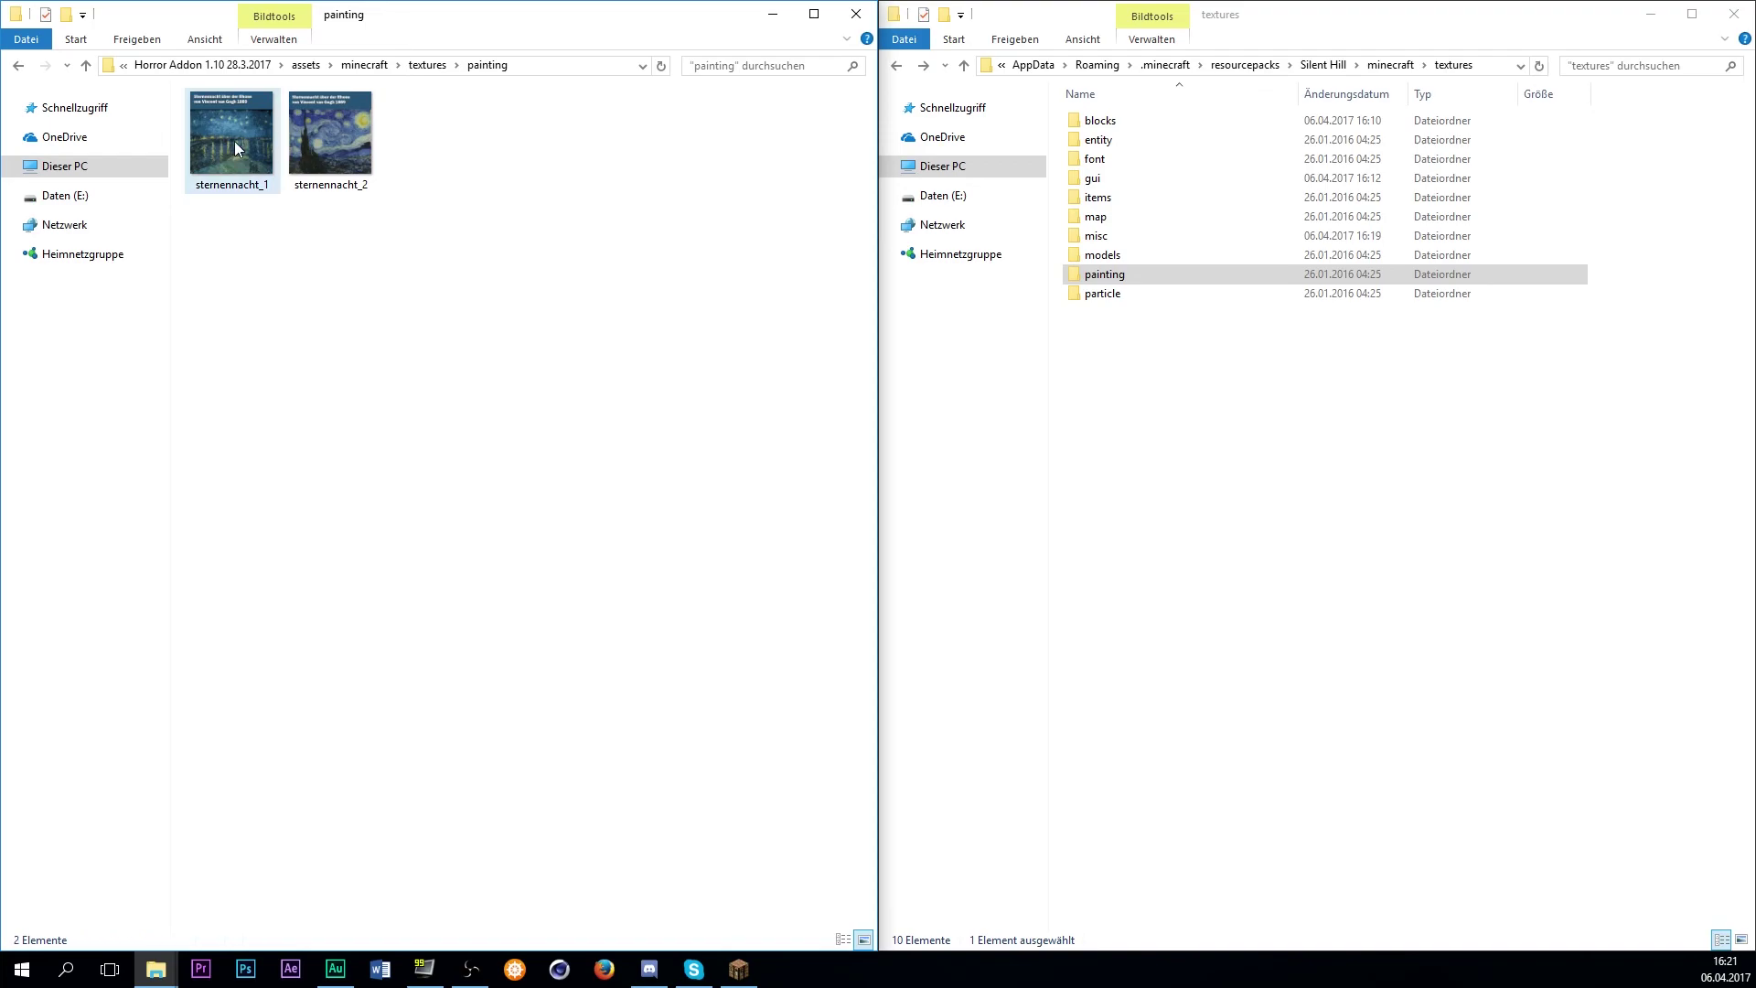
pyautogui.click(17, 67)
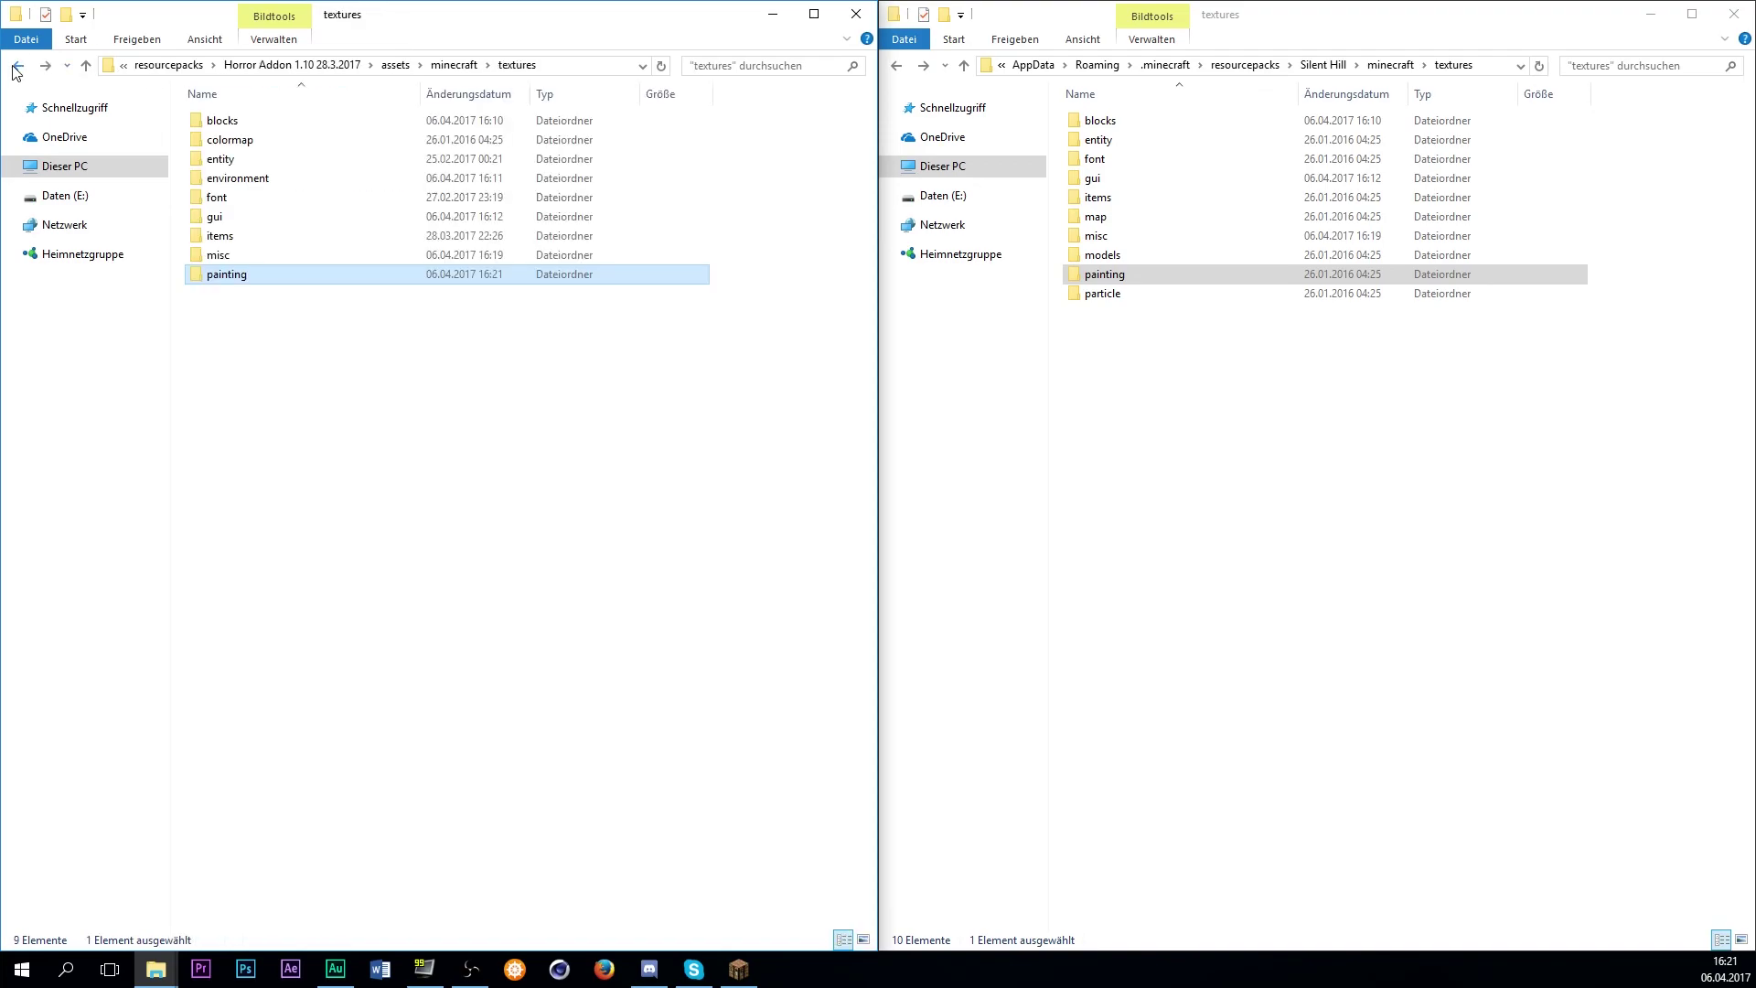
# Move the Silent Hill pack's particle folder into the Horror Addon's textures folder and preview its footprint image.
pyautogui.doubleClick(1115, 296)
pyautogui.moveTo(1102, 294); pyautogui.dragTo(376, 595)
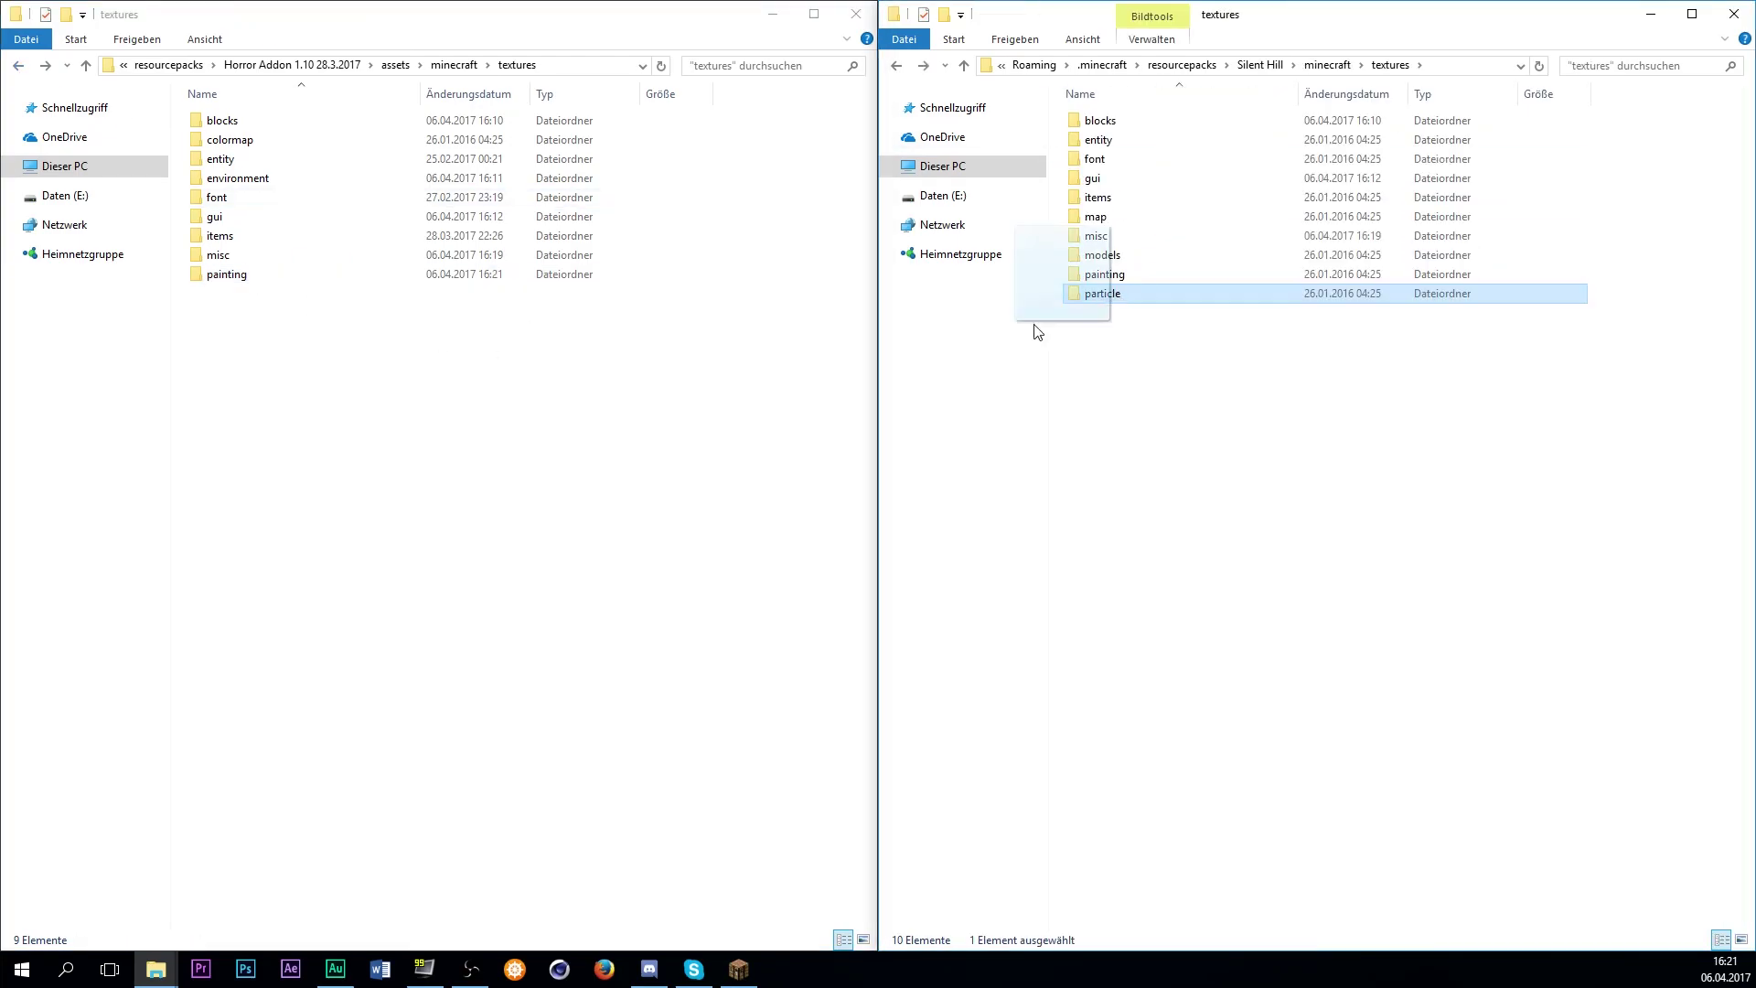
pyautogui.doubleClick(228, 293)
pyautogui.doubleClick(239, 156)
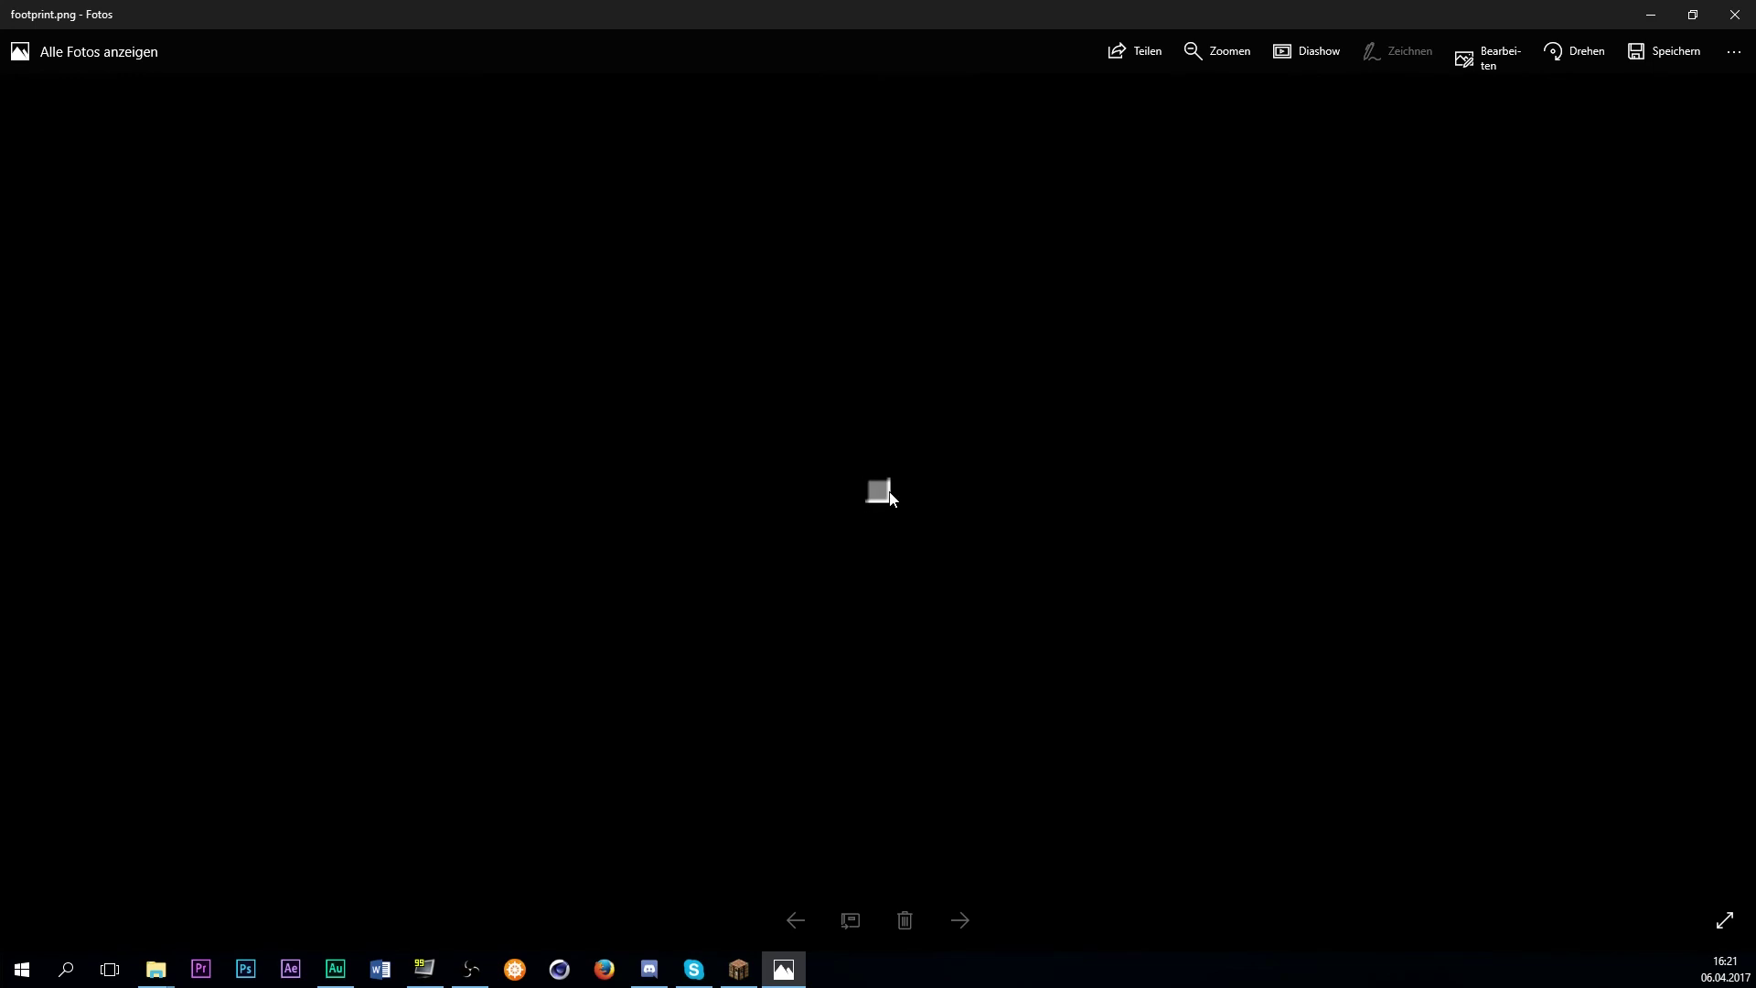
pyautogui.click(1734, 14)
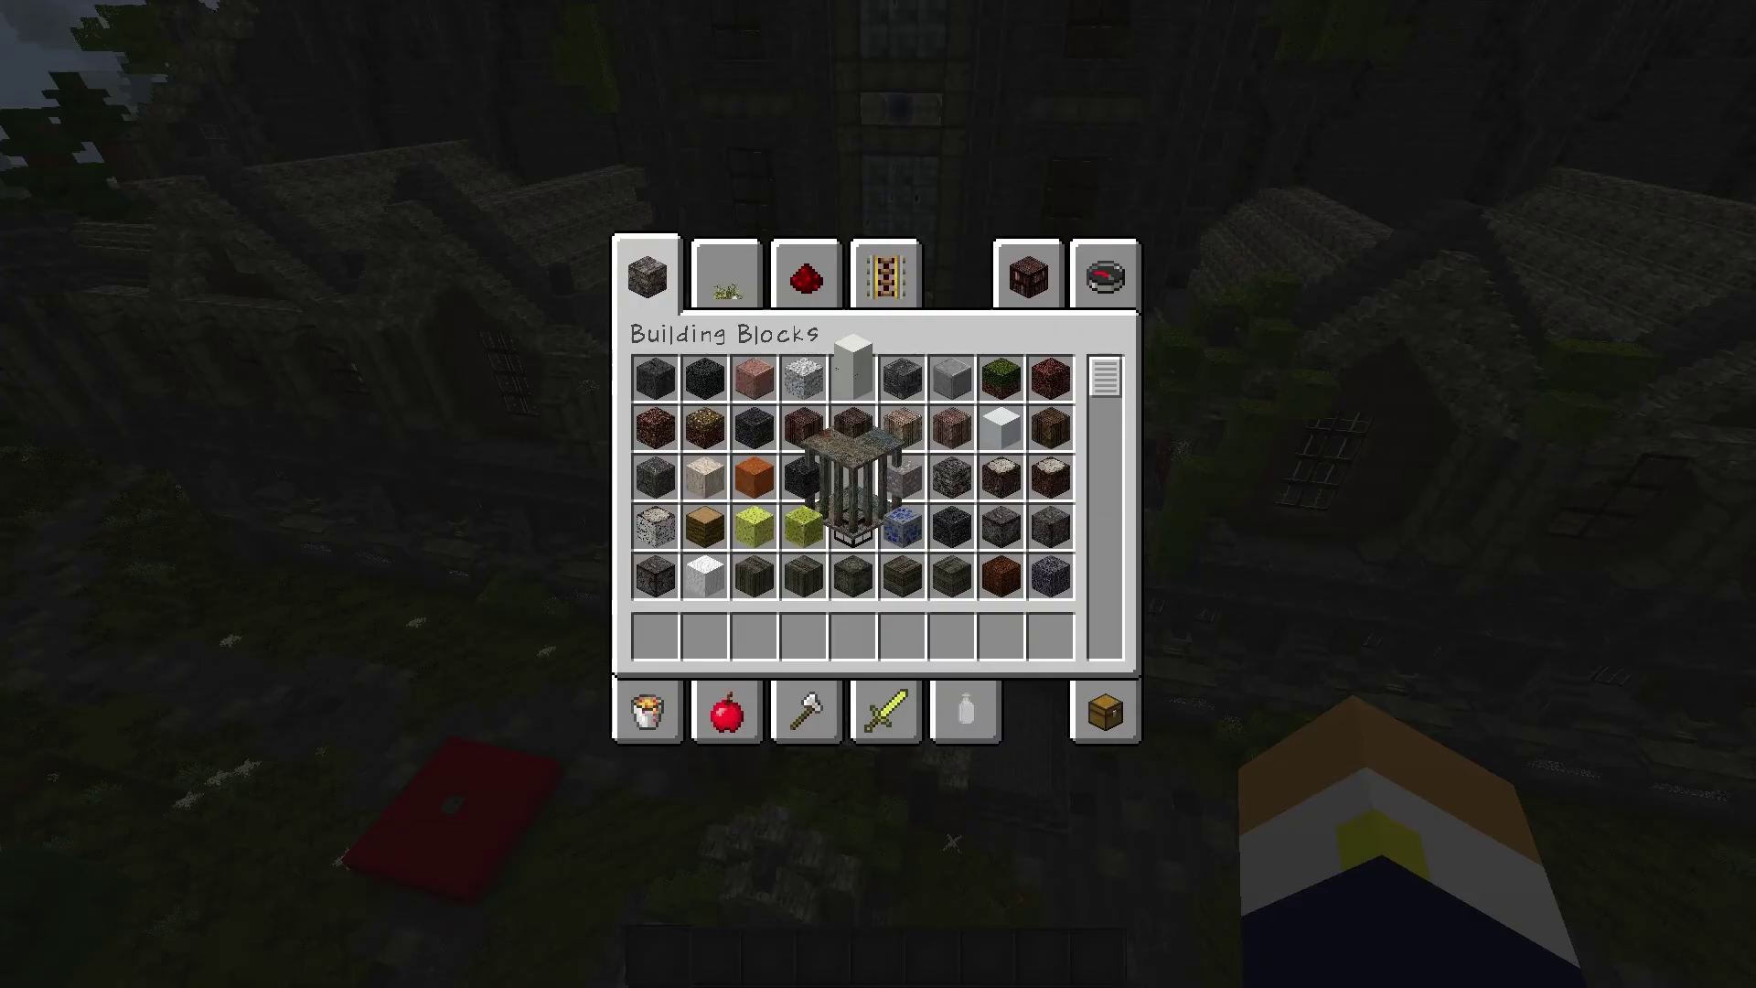
# Switch to Minecraft and reload the resource packs.
pyautogui.press('e')
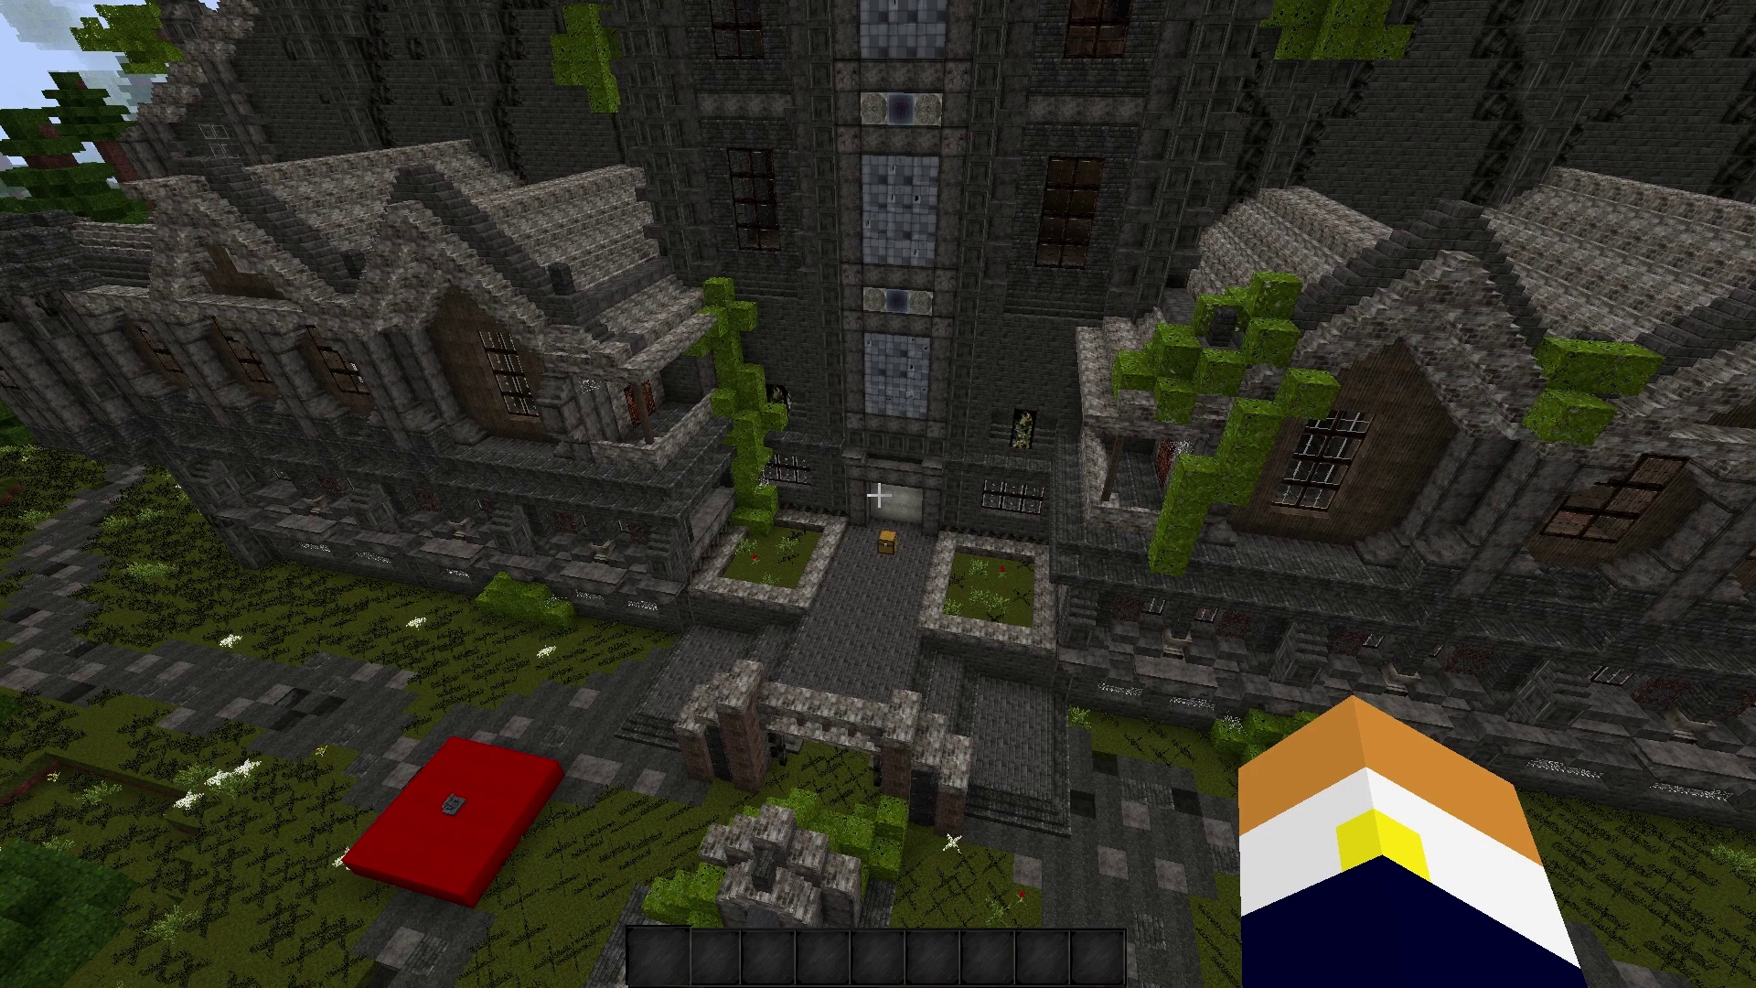
pyautogui.hotkey('F3', 't')
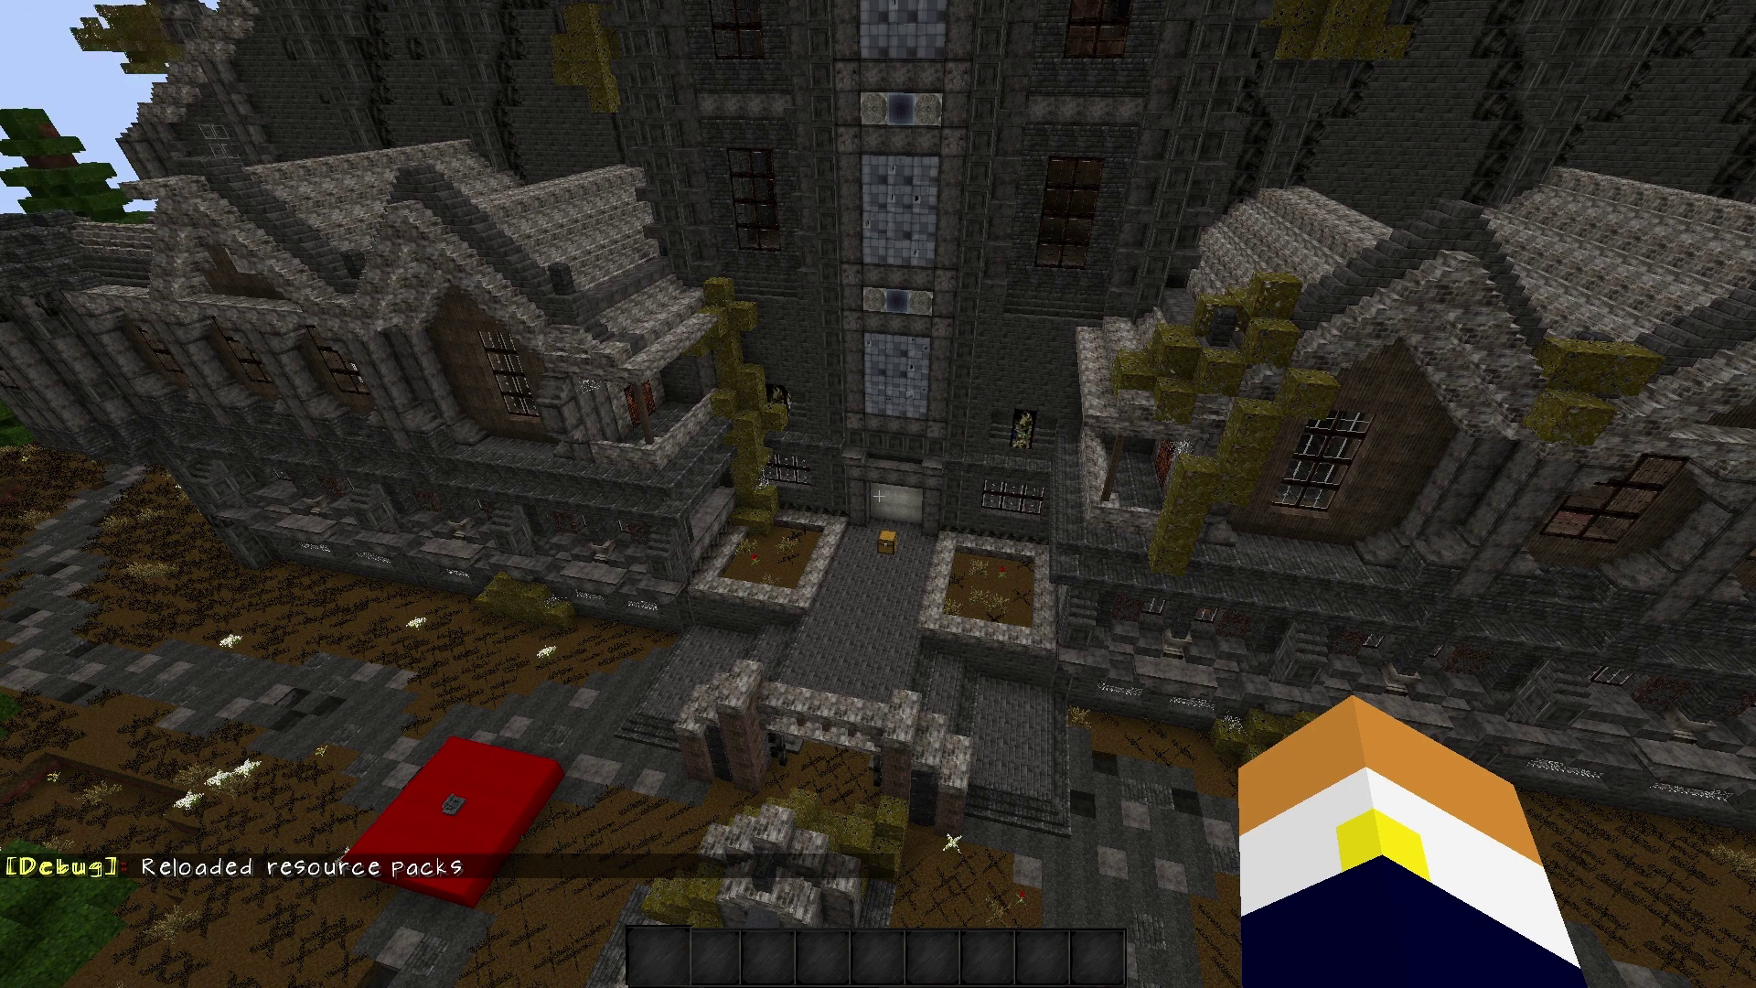
pyautogui.press('e')
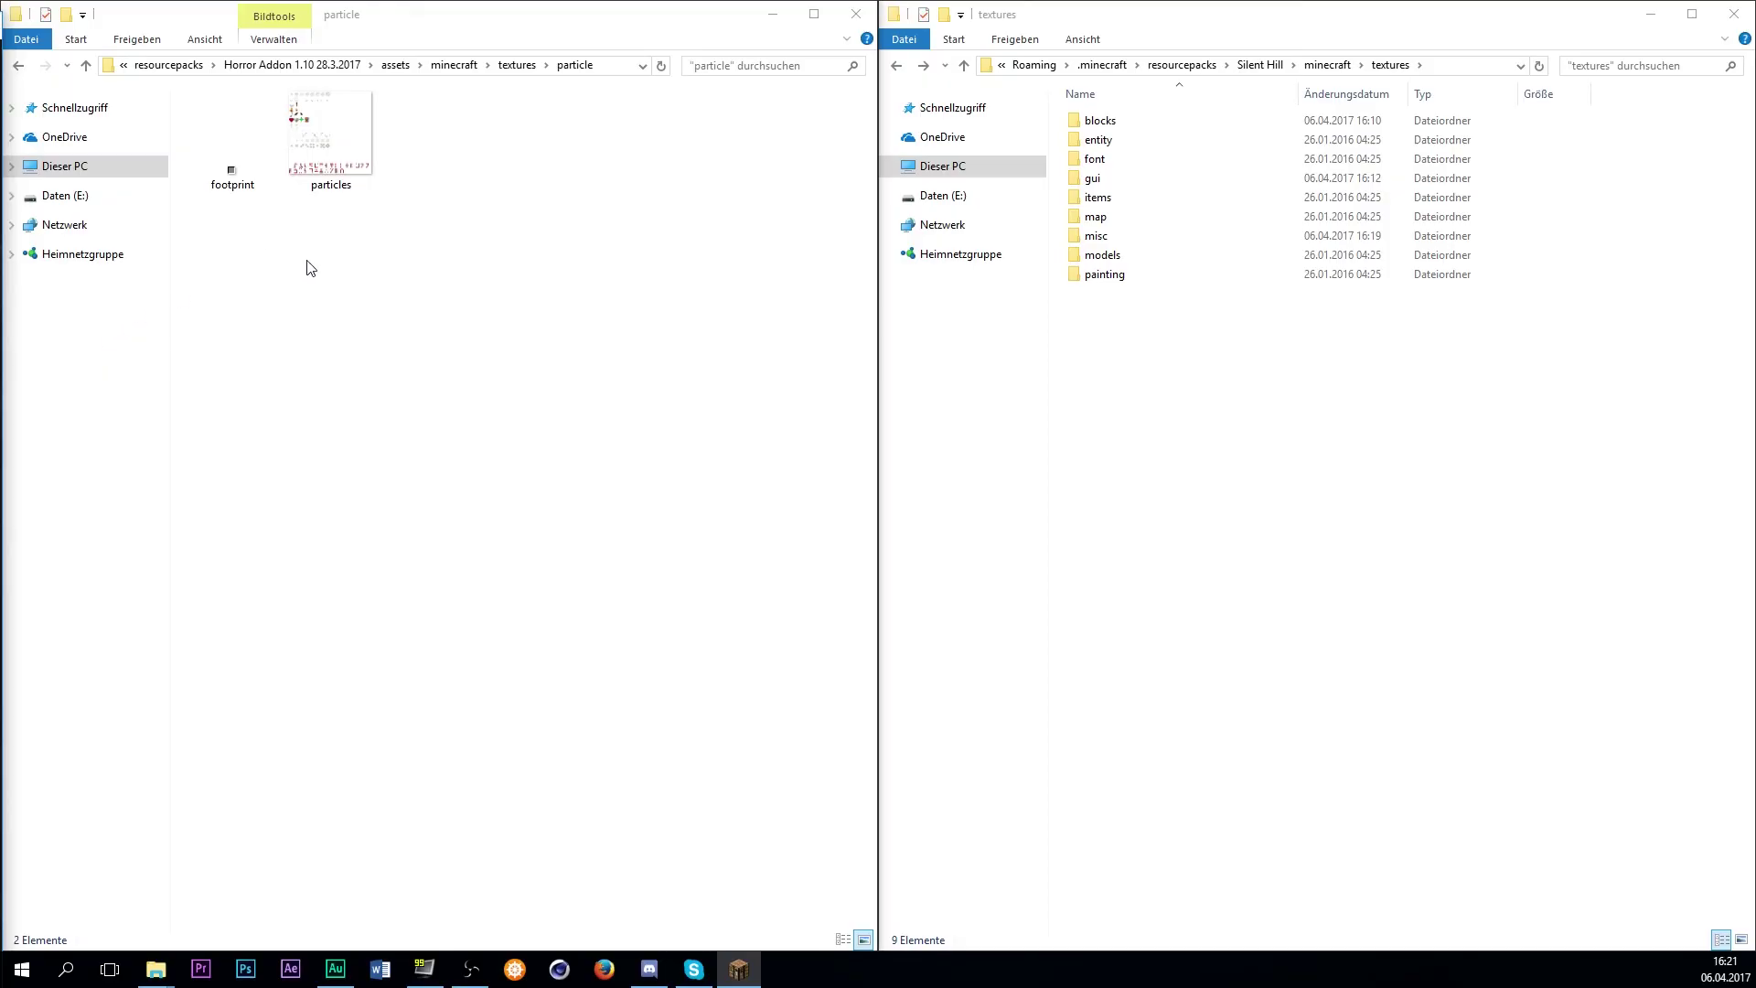
# Move the chest folder and the beacon_beam, boat, enchanting_table_book, explosion, lead_knot, minecart and sign images into the Horror Addon's entity folder.
pyautogui.click(21, 64)
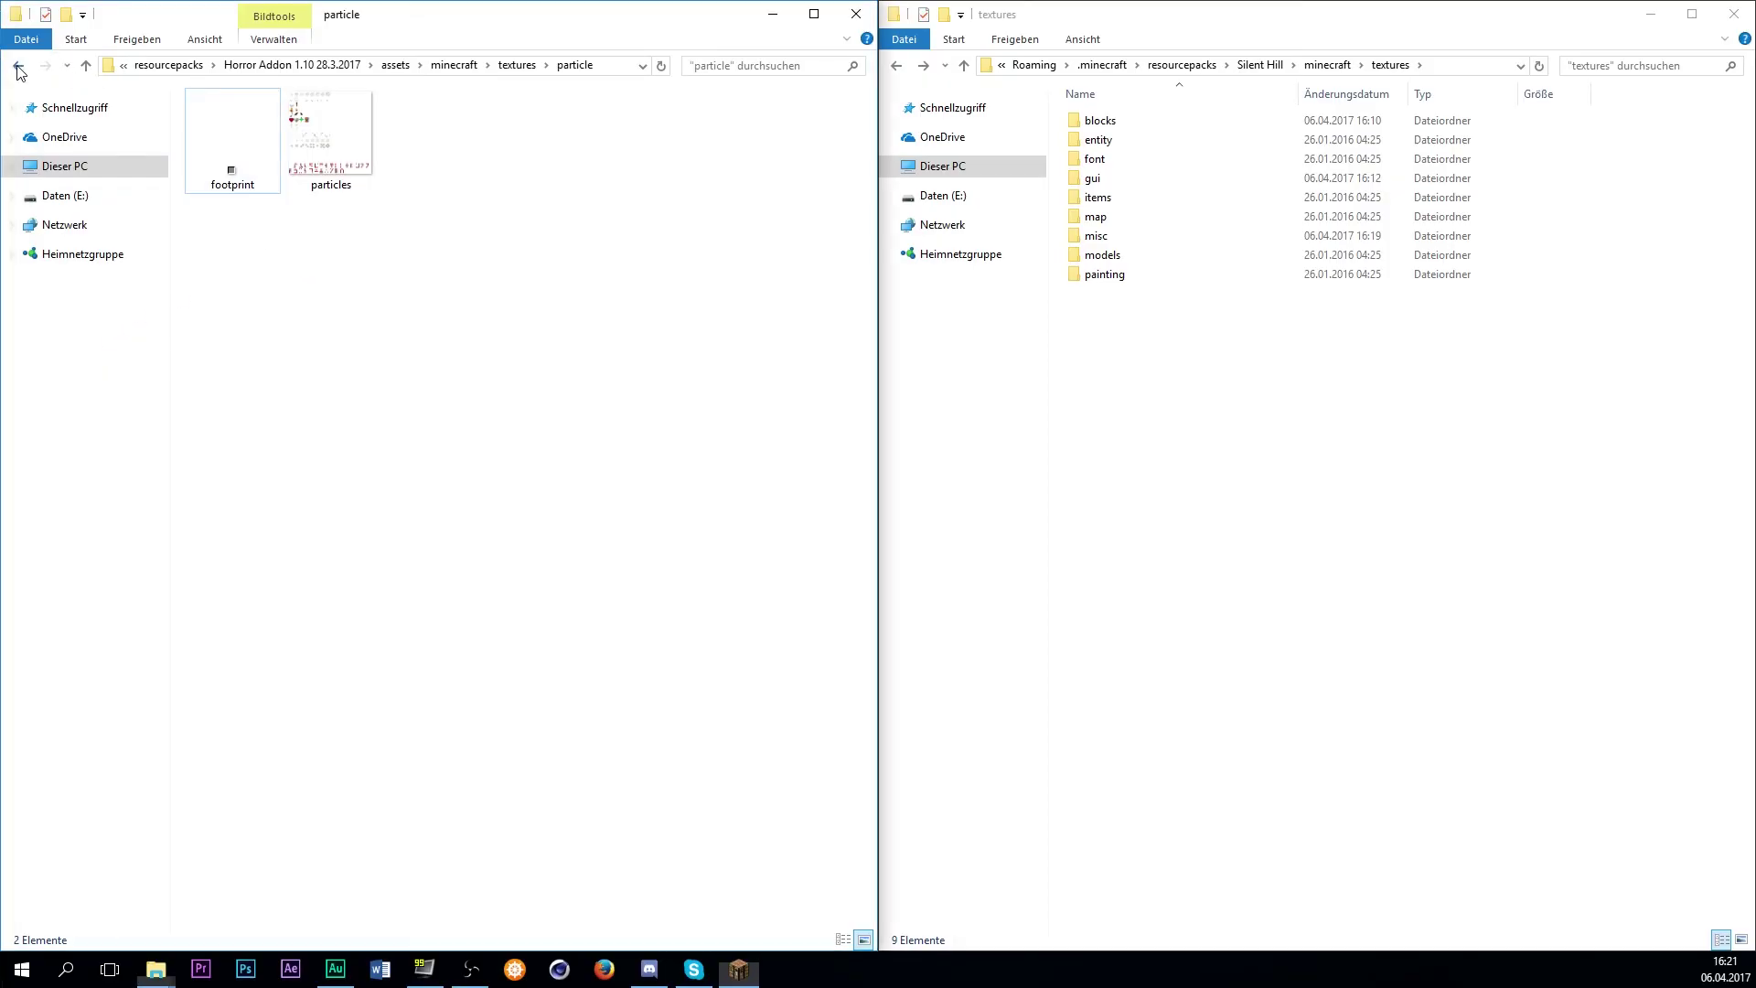
pyautogui.click(897, 66)
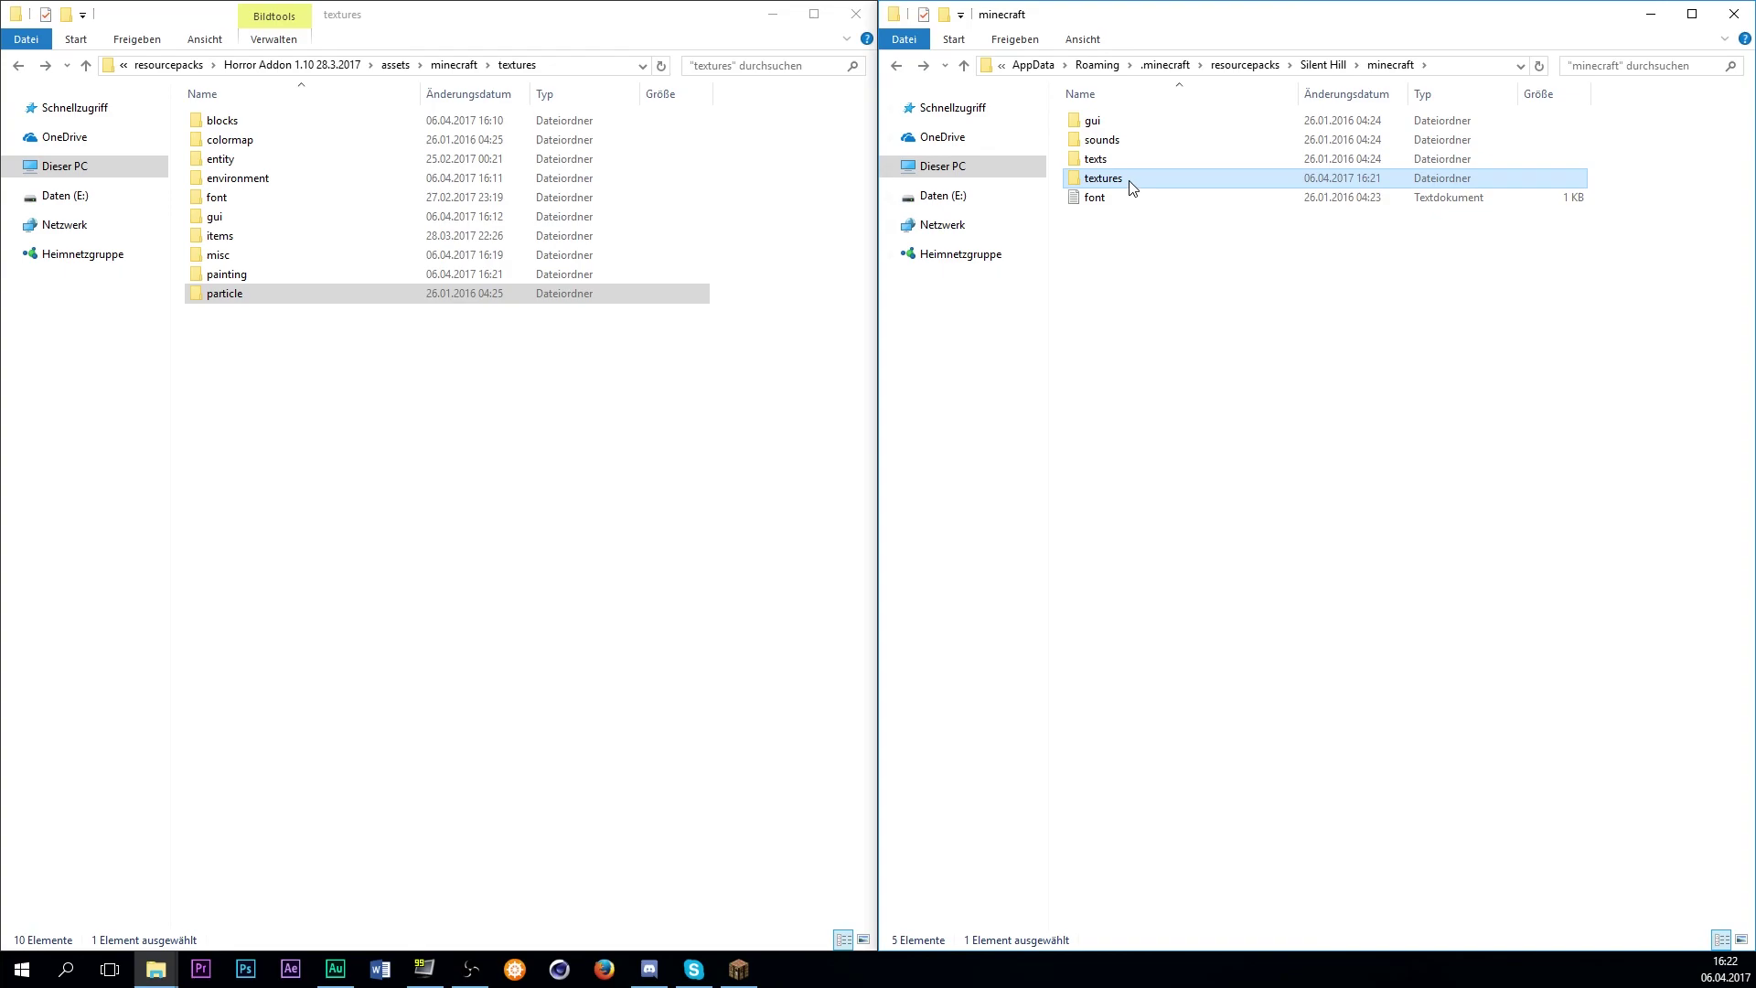
pyautogui.doubleClick(1107, 141)
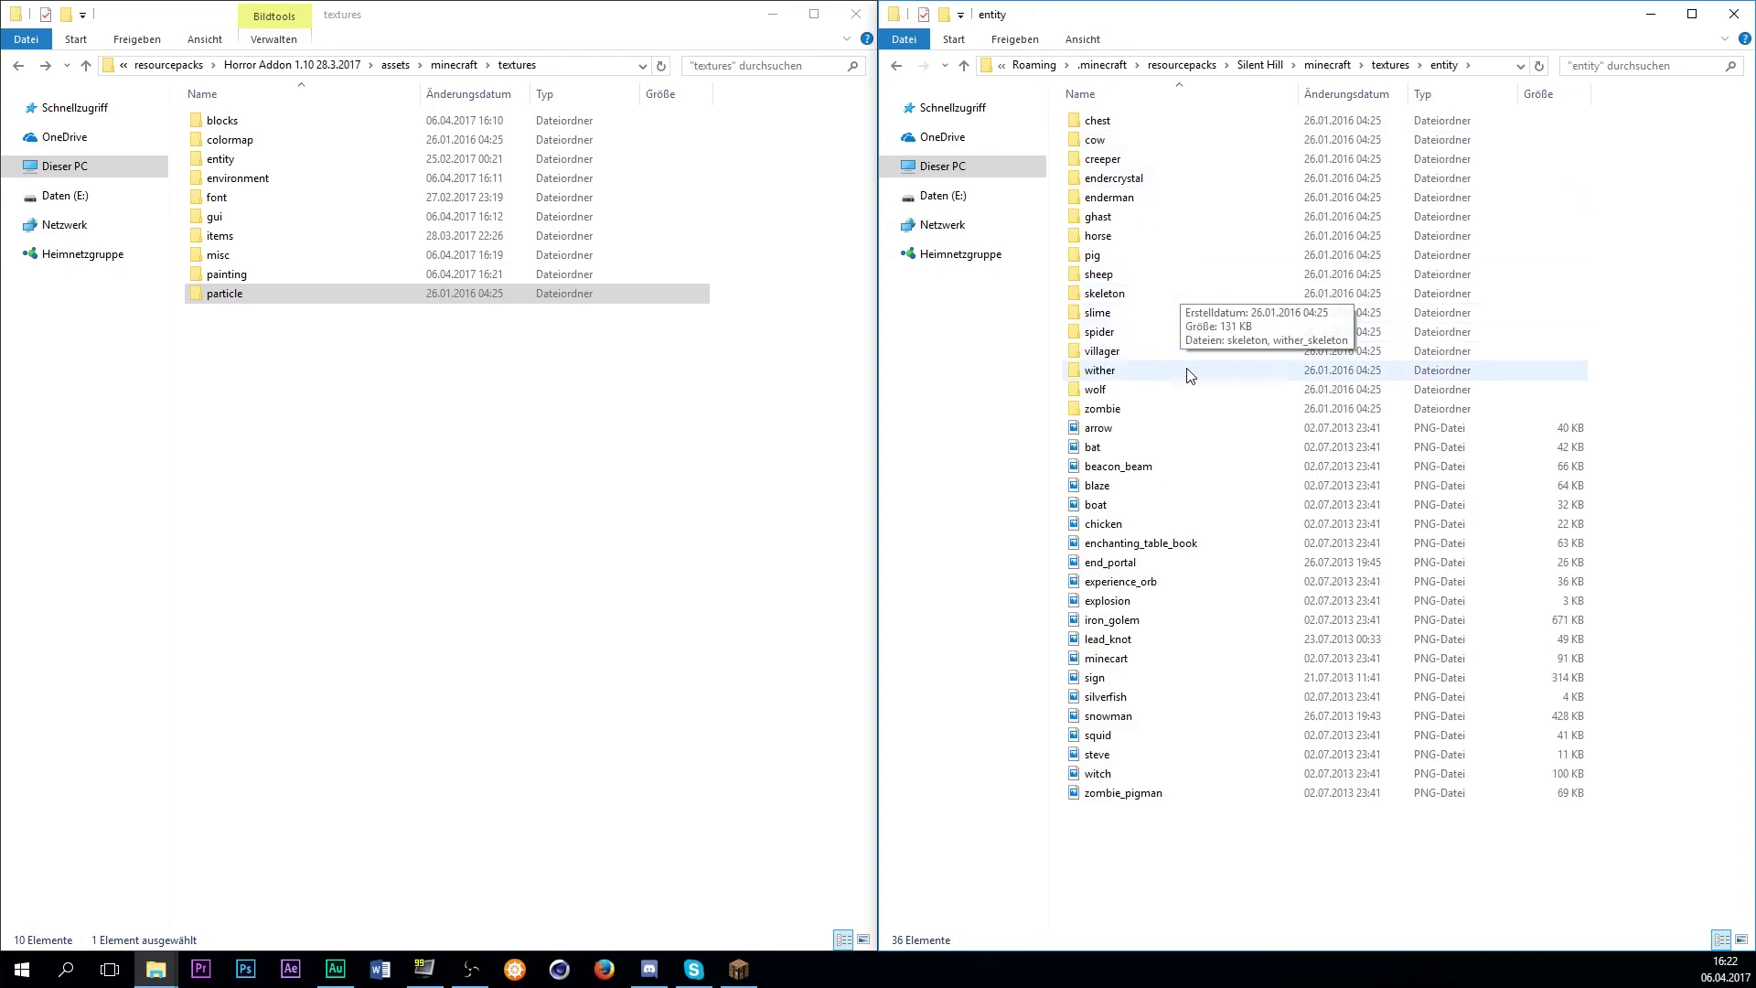
pyautogui.doubleClick(221, 159)
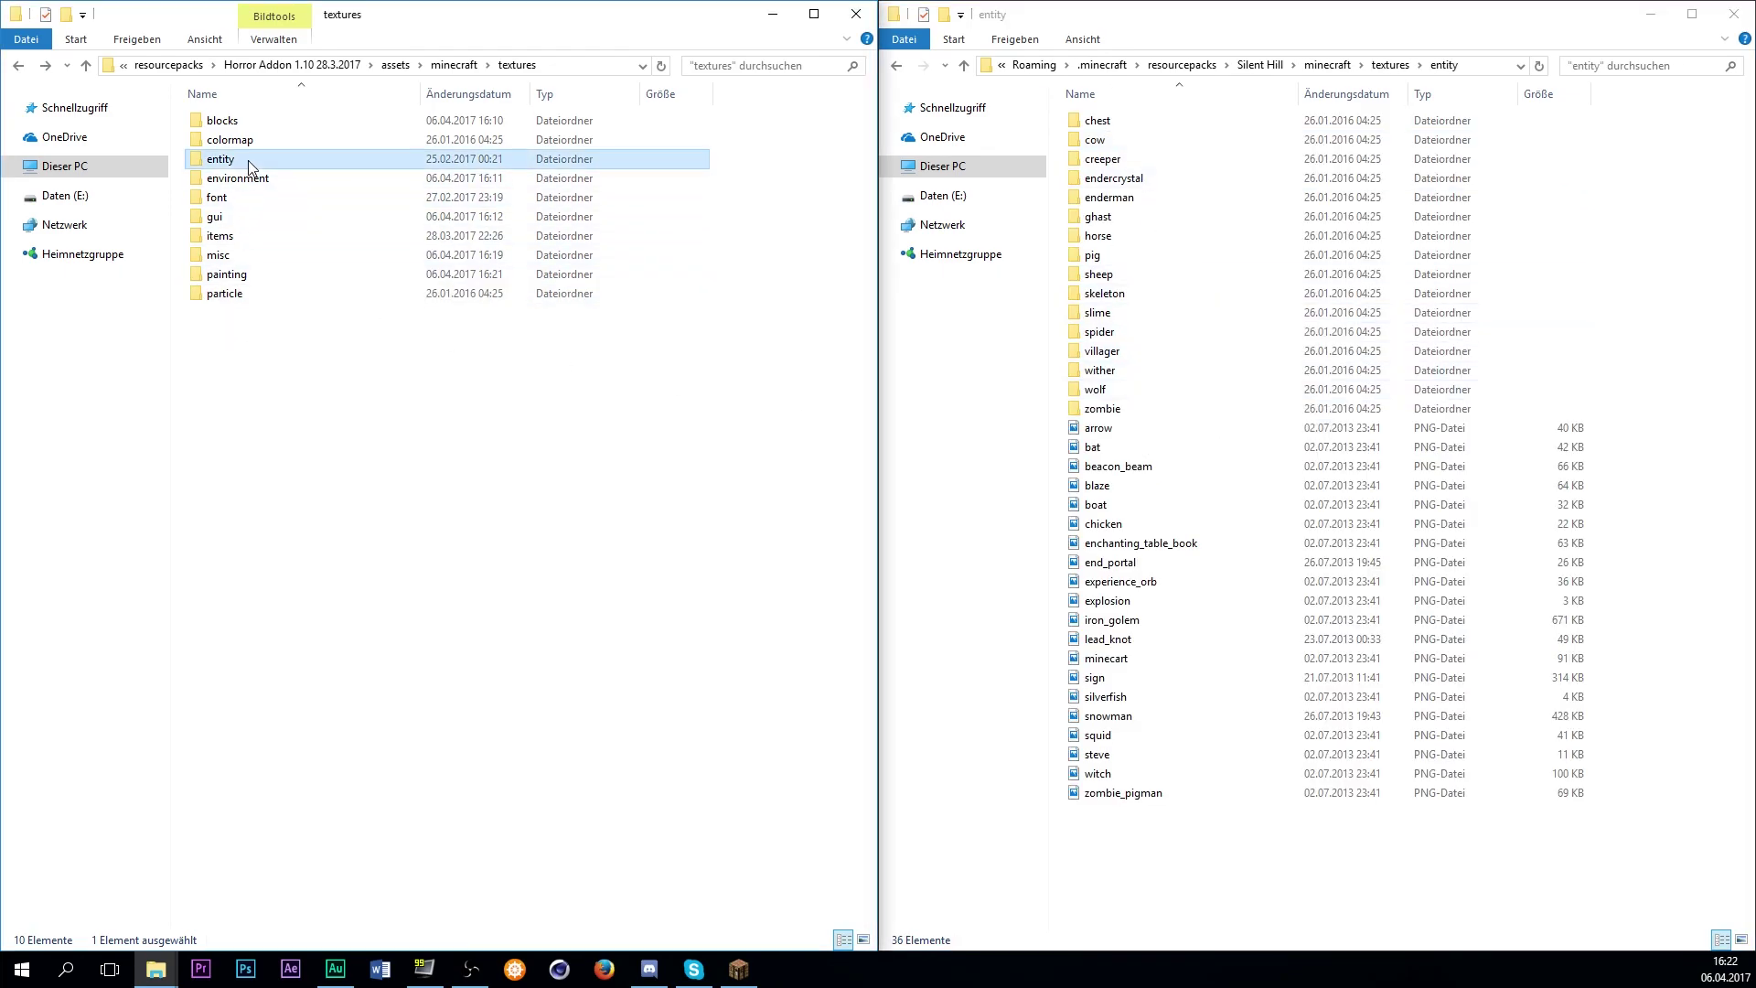
pyautogui.click(1108, 124)
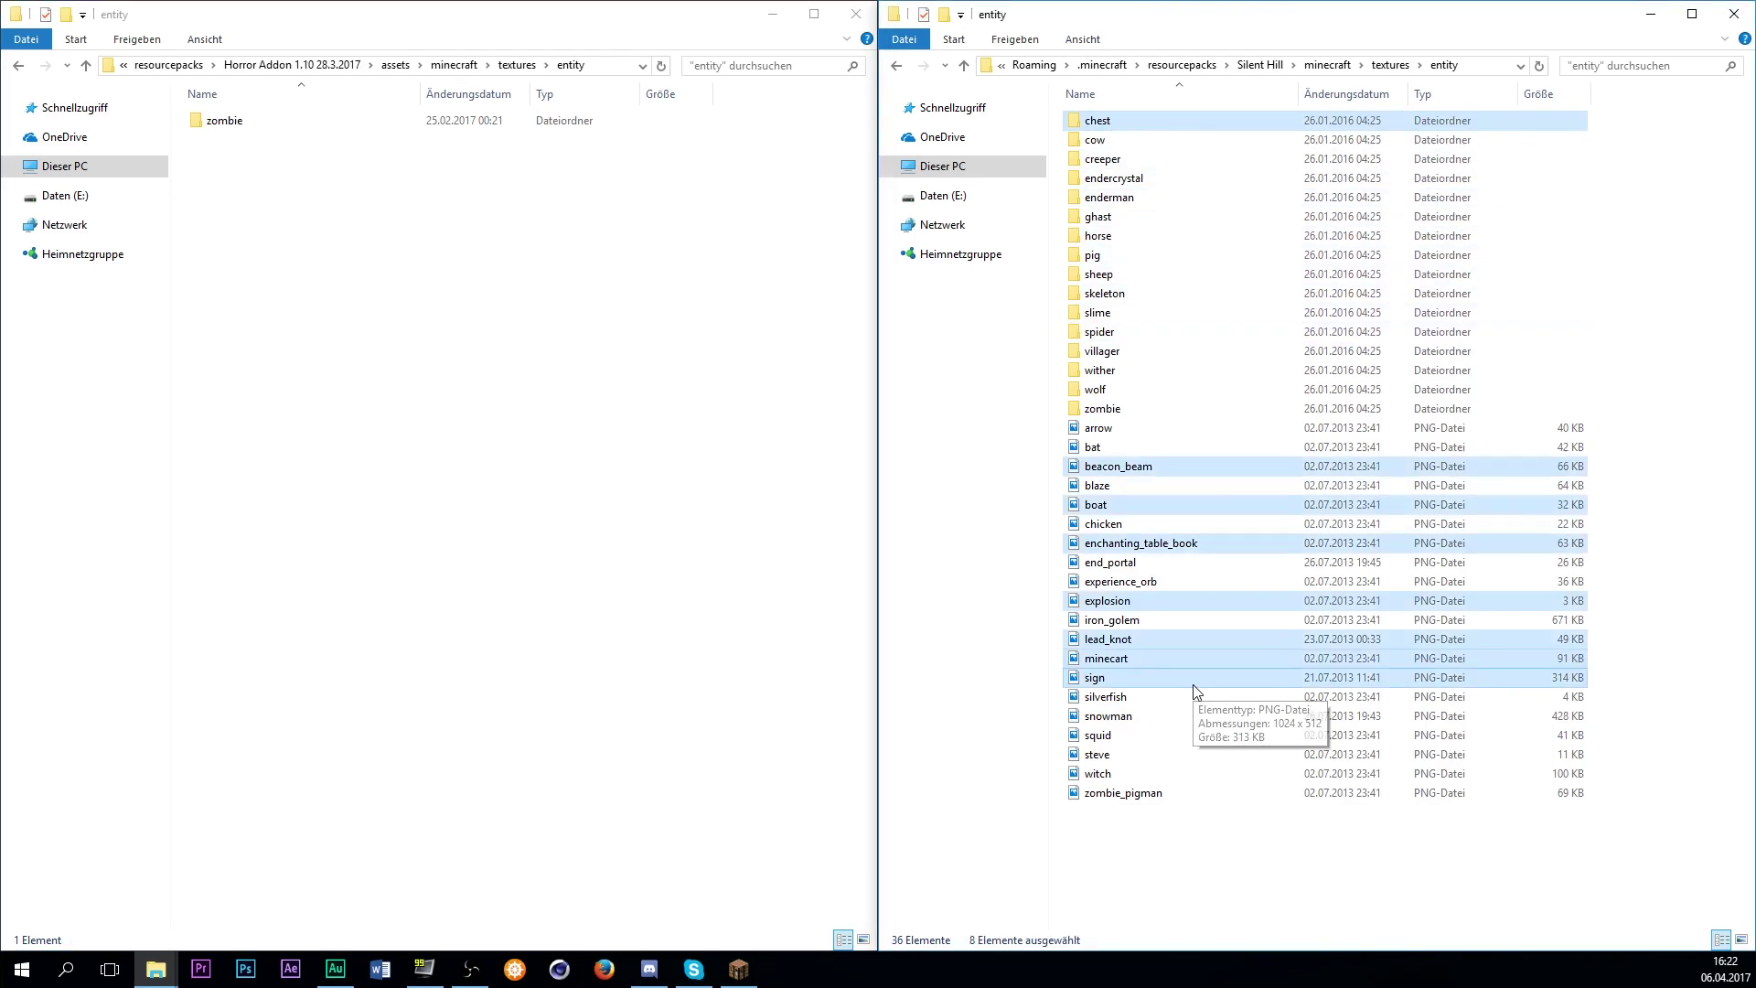
pyautogui.moveTo(1150, 117); pyautogui.dragTo(211, 174)
pyautogui.click(588, 385)
# Switch to Minecraft, reload the resource packs again and fly down to the chest at the building's entrance.
pyautogui.hotkey('alt', 'Tab')
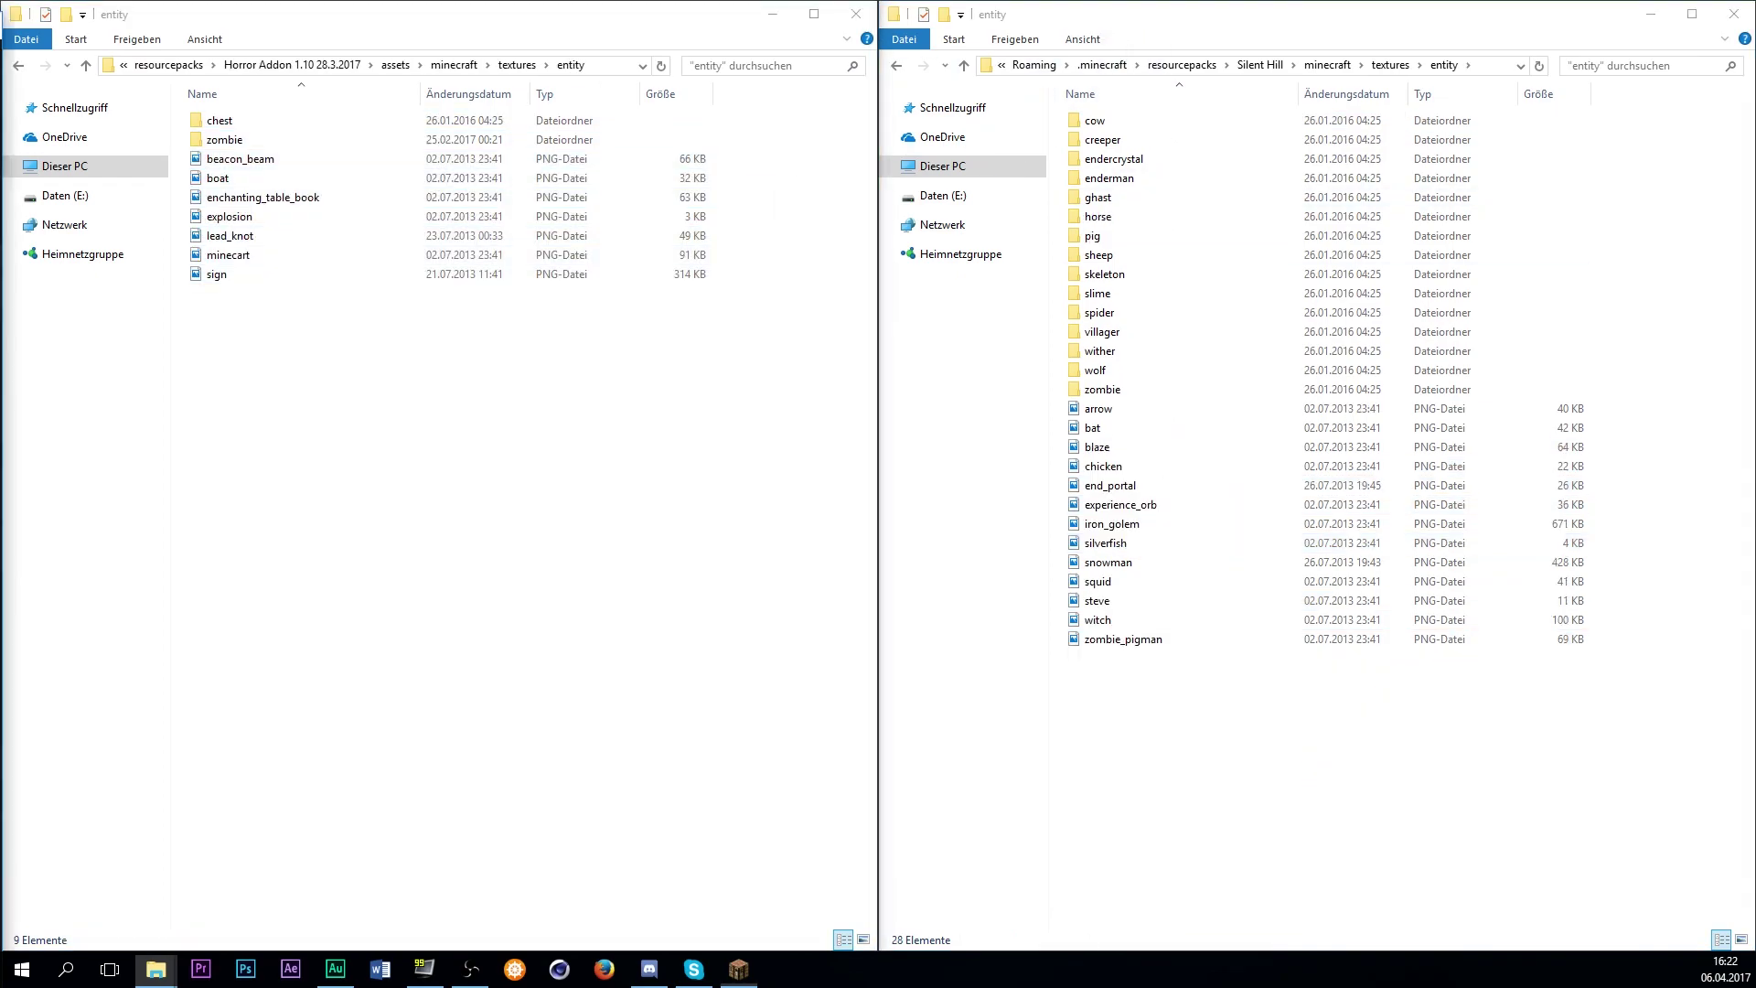
pyautogui.hotkey('F3', 't')
pyautogui.press('w')
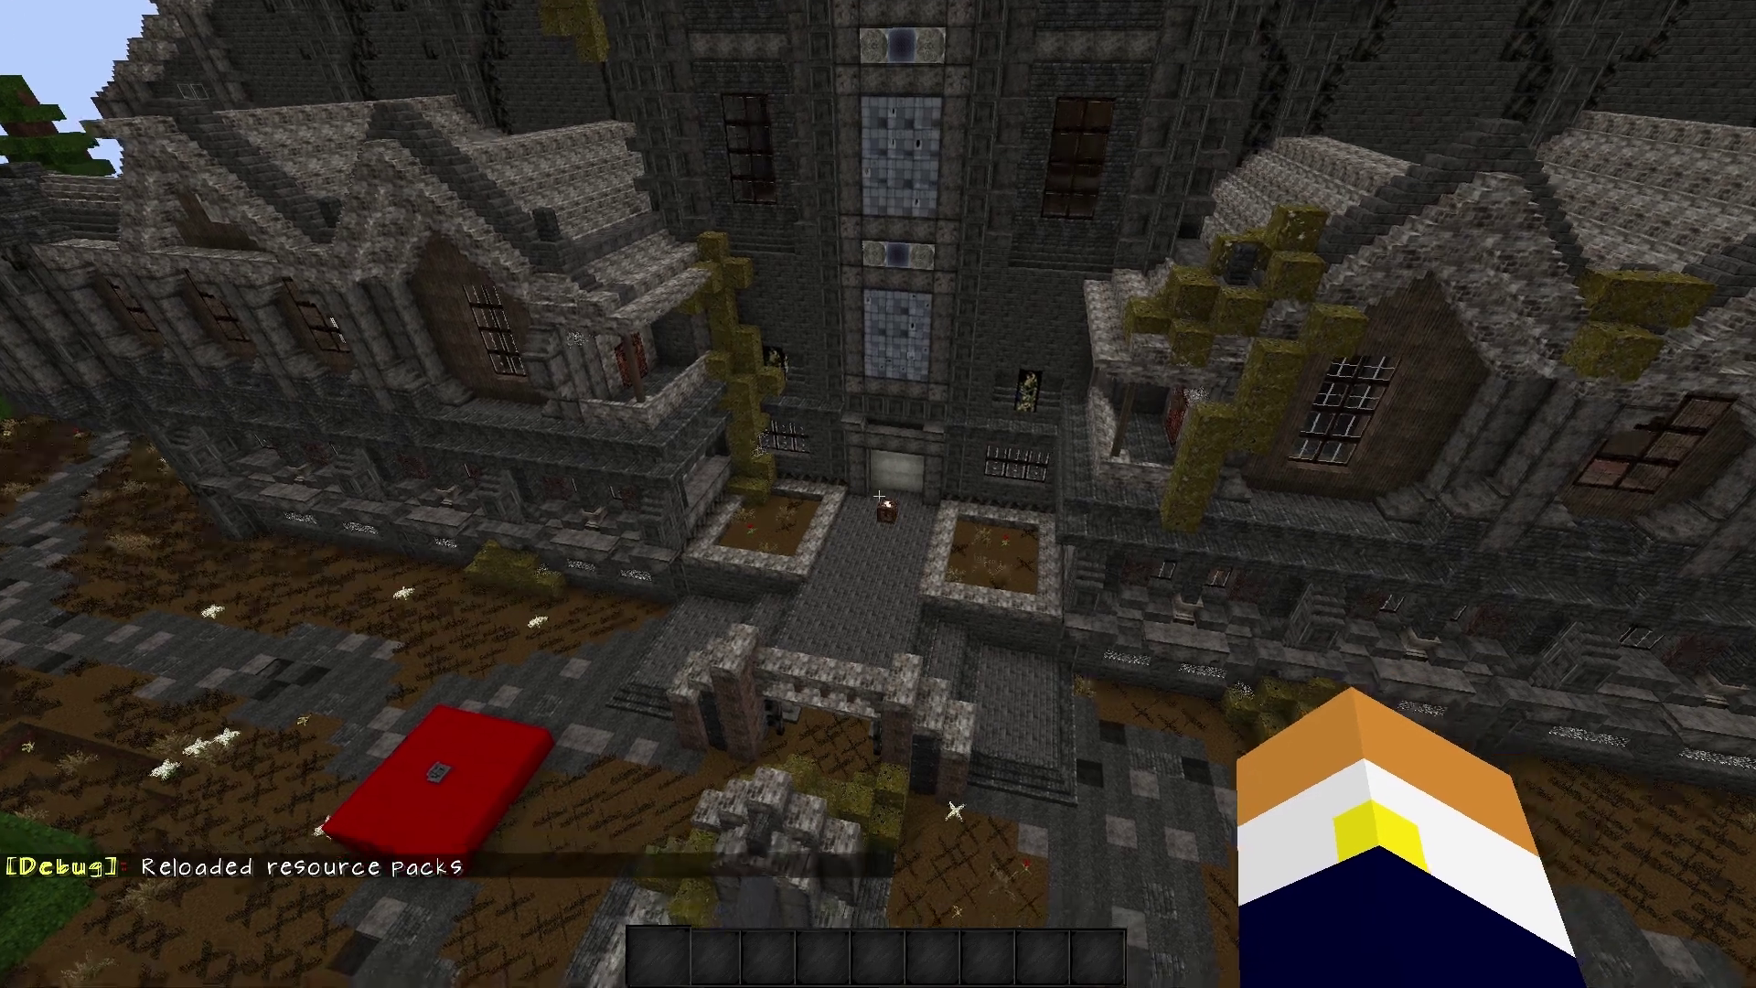
pyautogui.press('w')
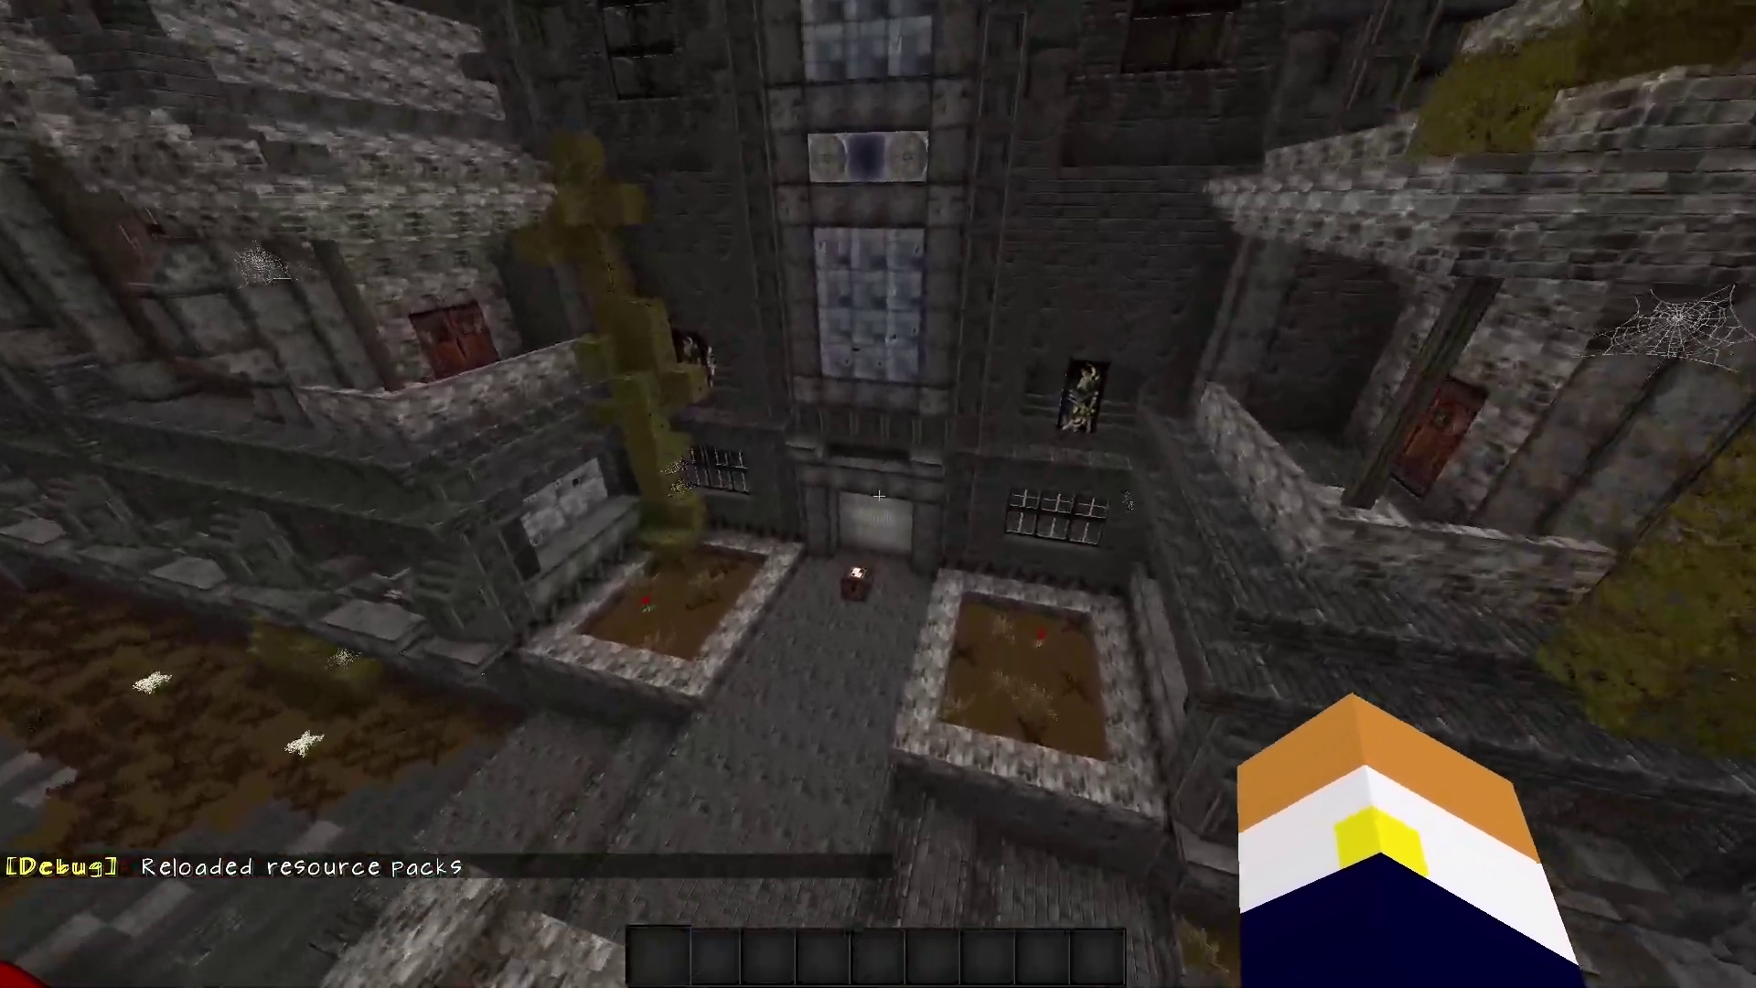
pyautogui.press('shift')
pyautogui.press('w')
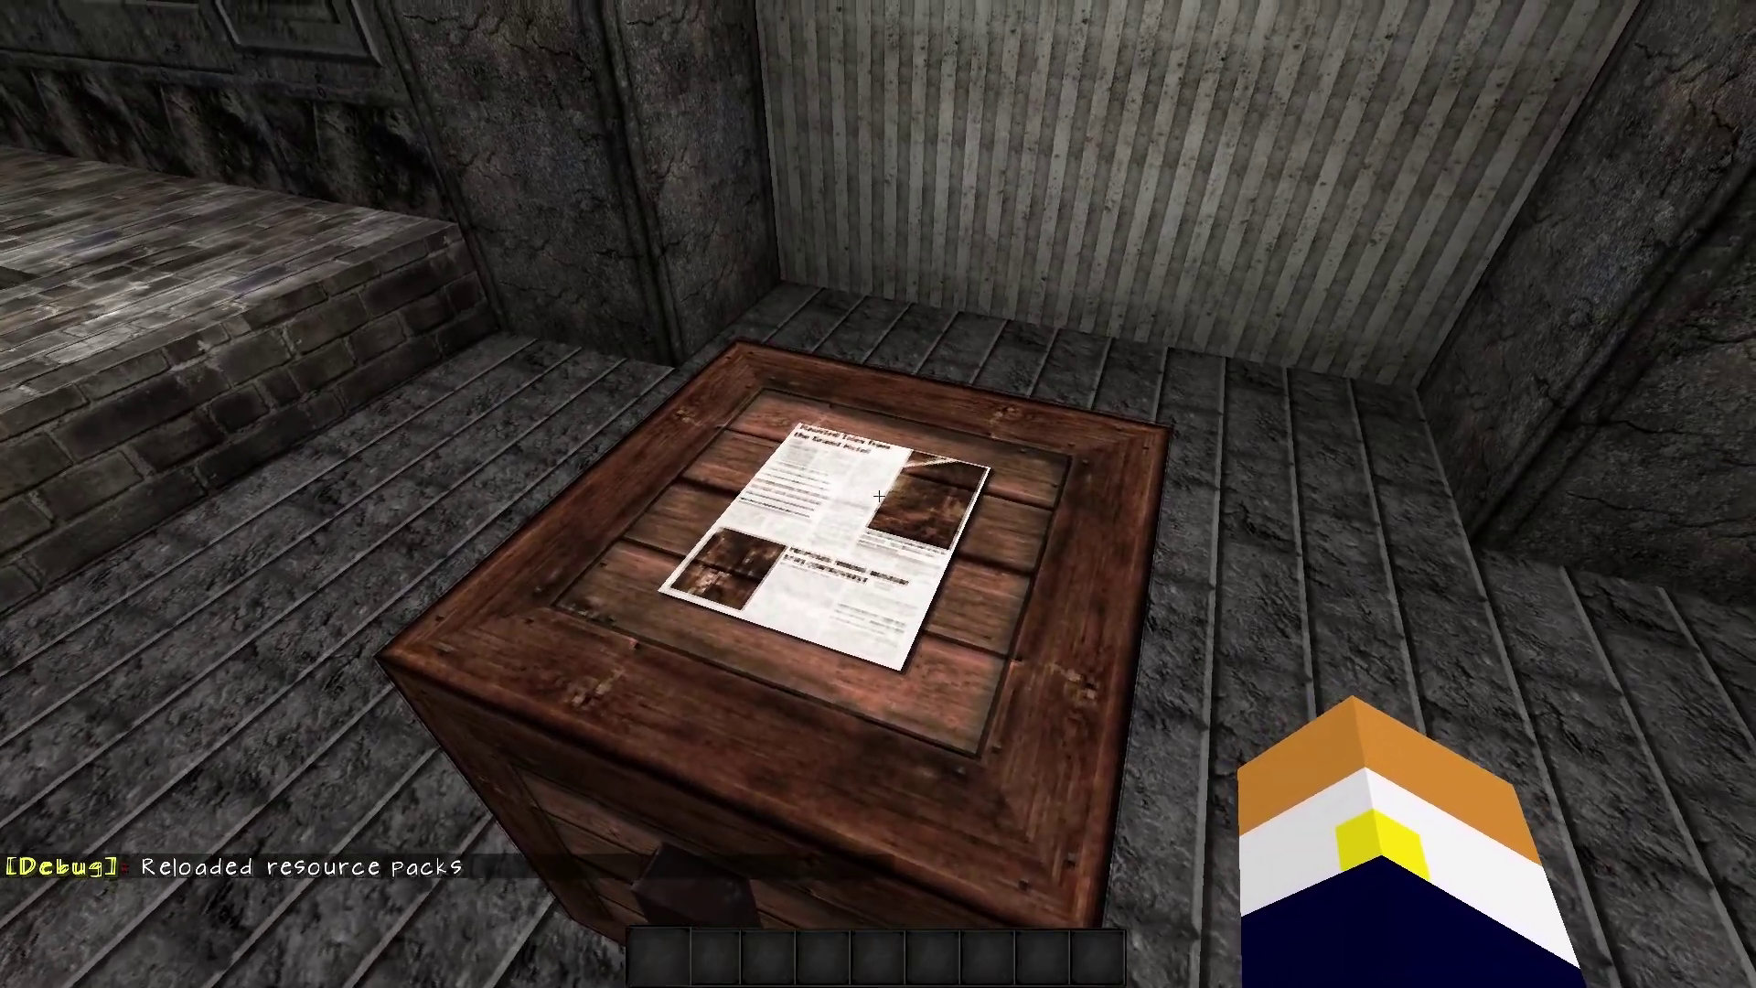
# Examine the chest's top and side textures from several angles.
pyautogui.press('s')
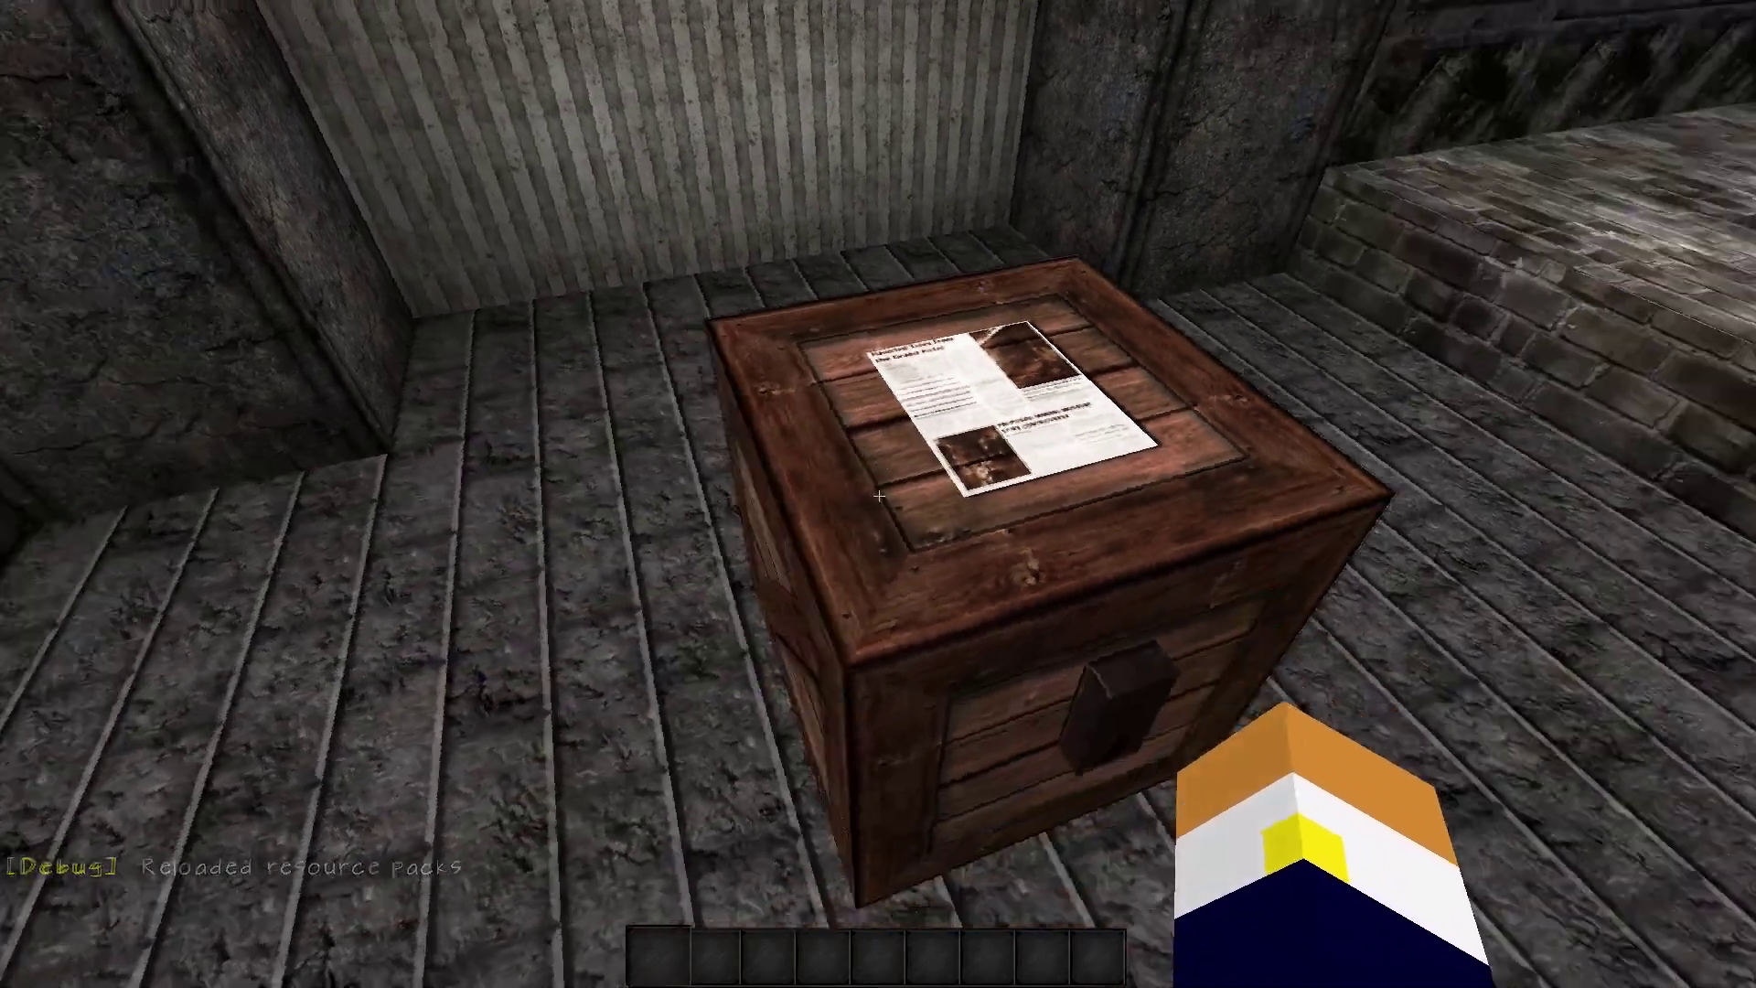
pyautogui.press('d')
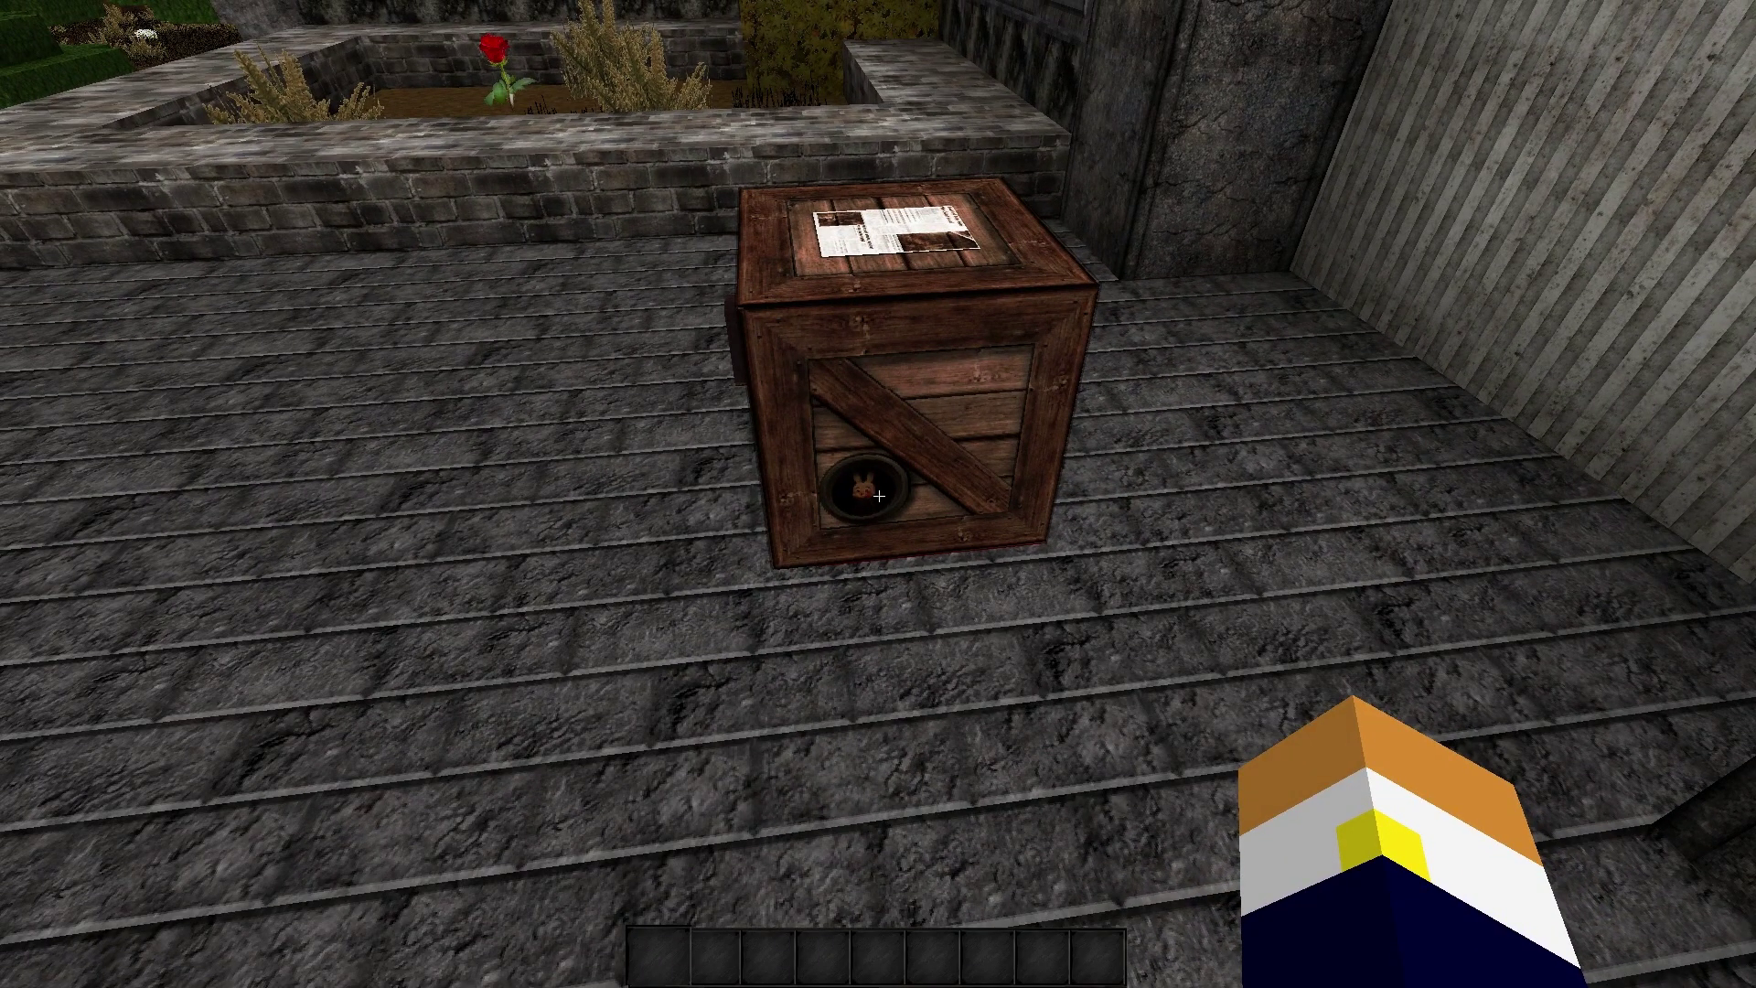
pyautogui.press('w')
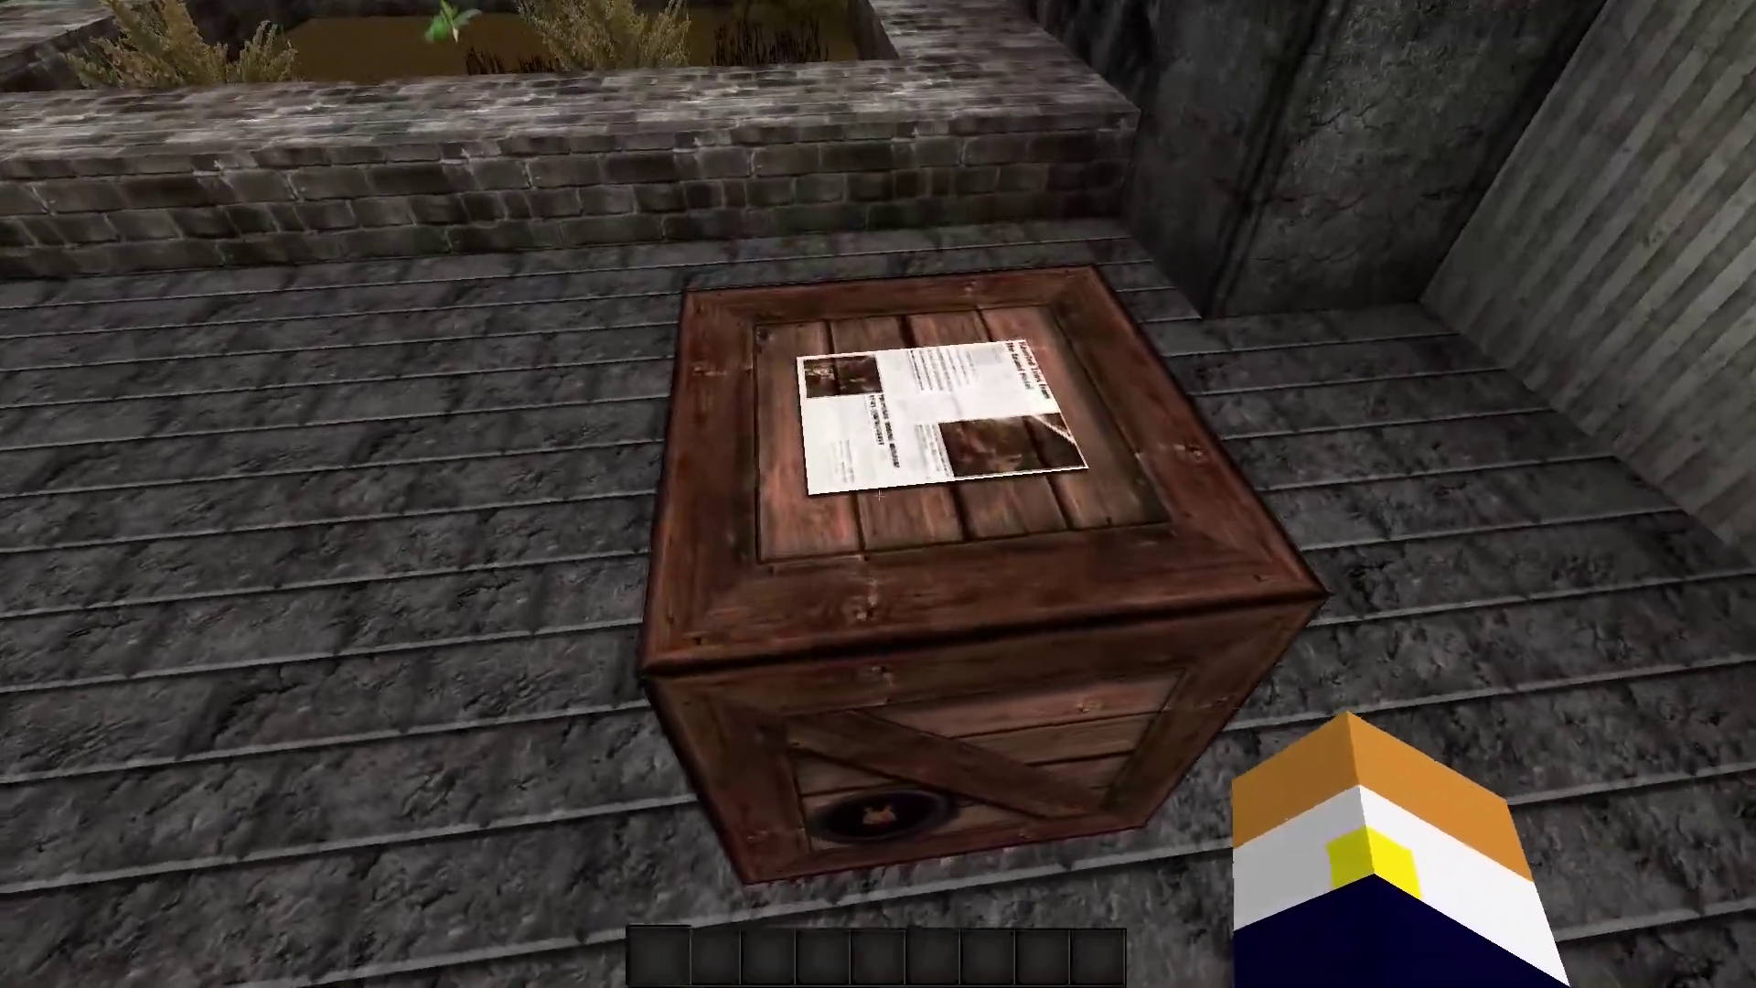
pyautogui.press('w')
# Look through the Combat and Tools categories of the creative inventory to check the item textures.
pyautogui.press('e')
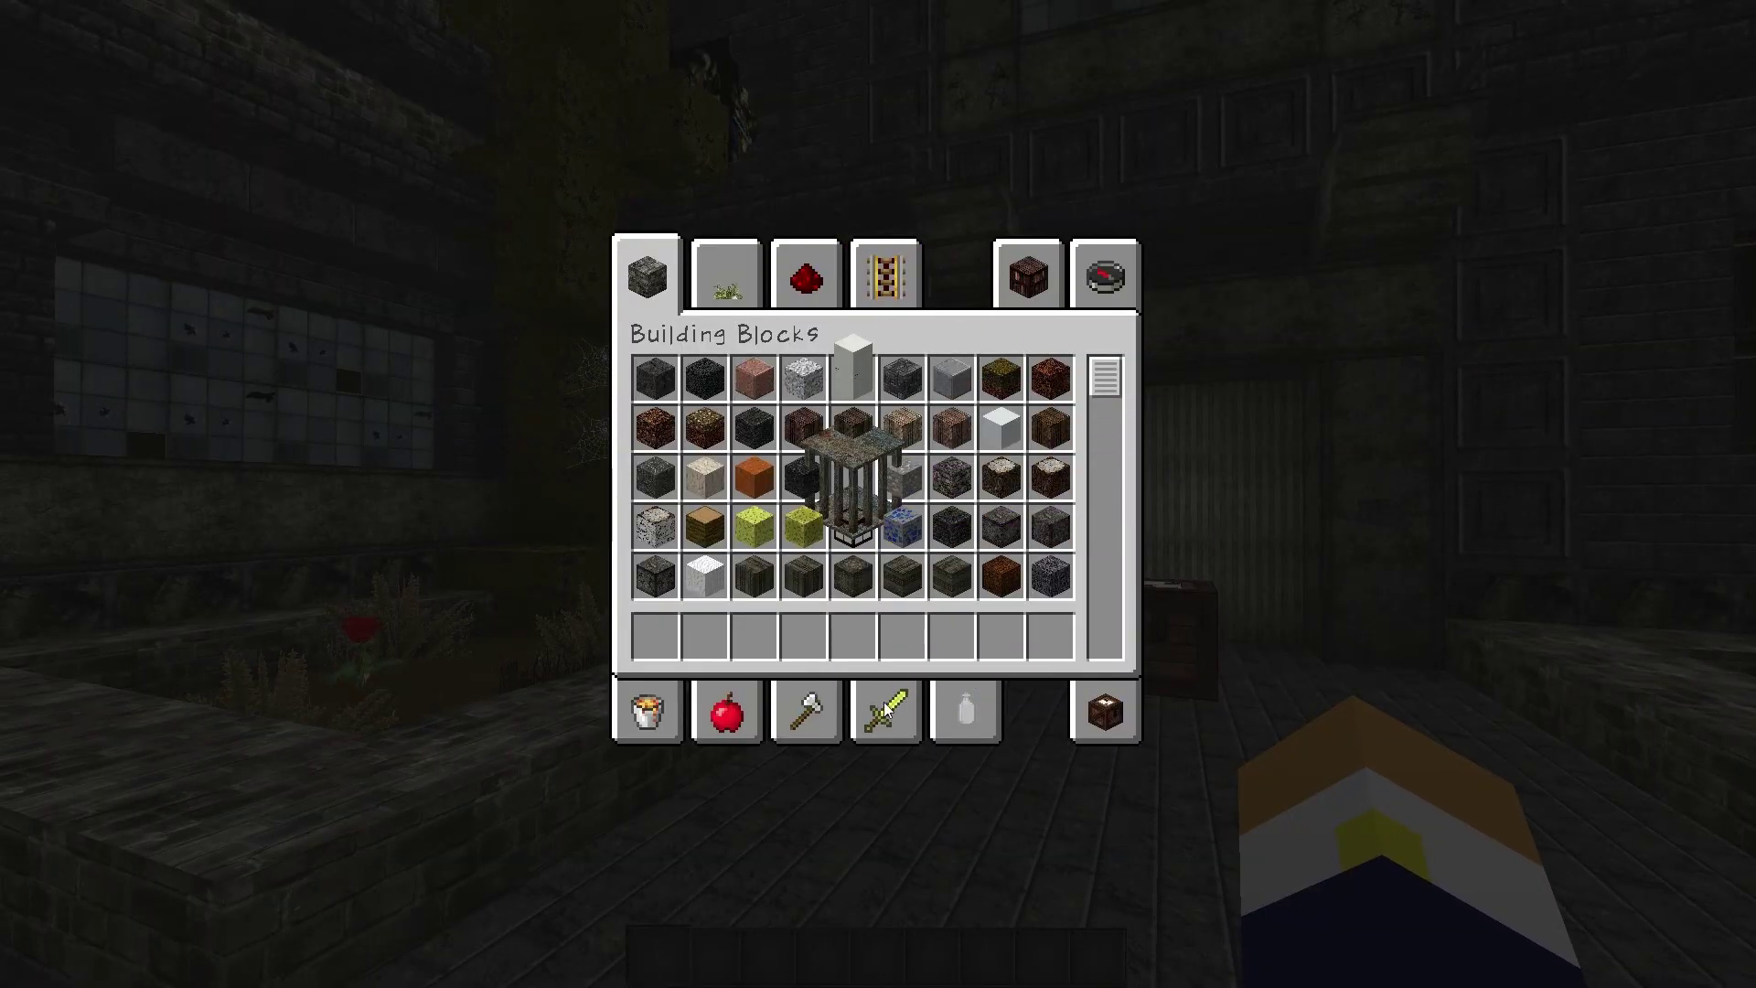
pyautogui.press('e')
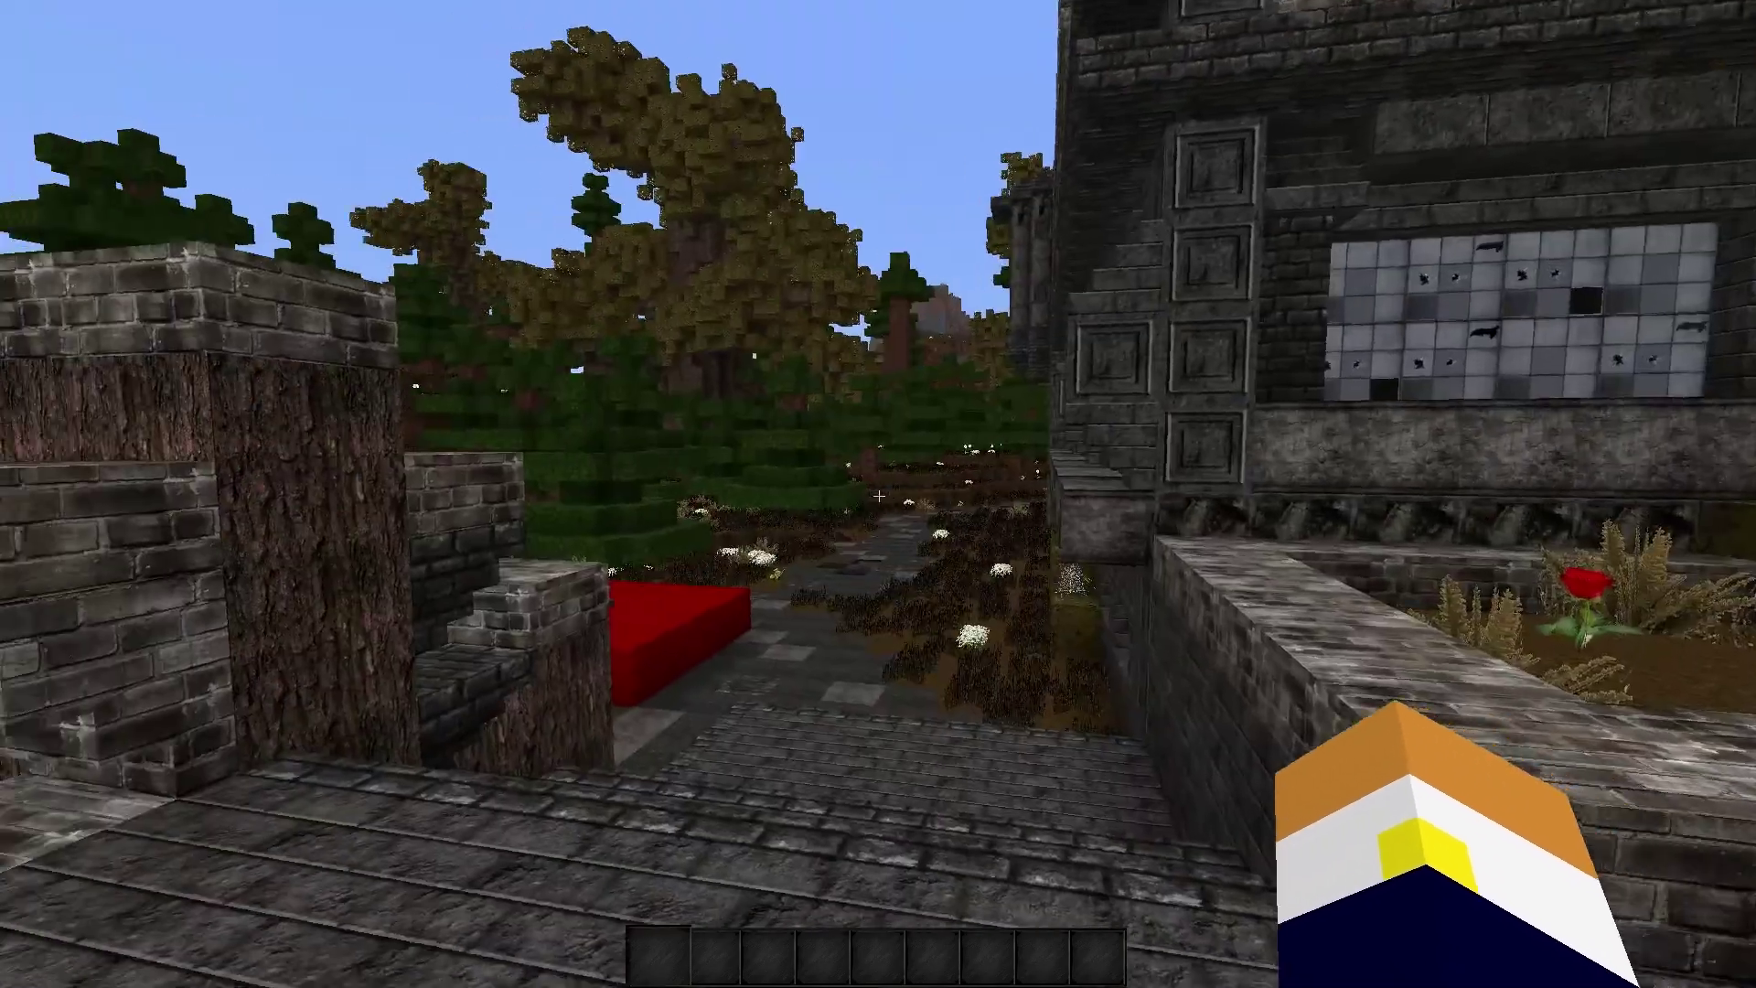
pyautogui.press('e')
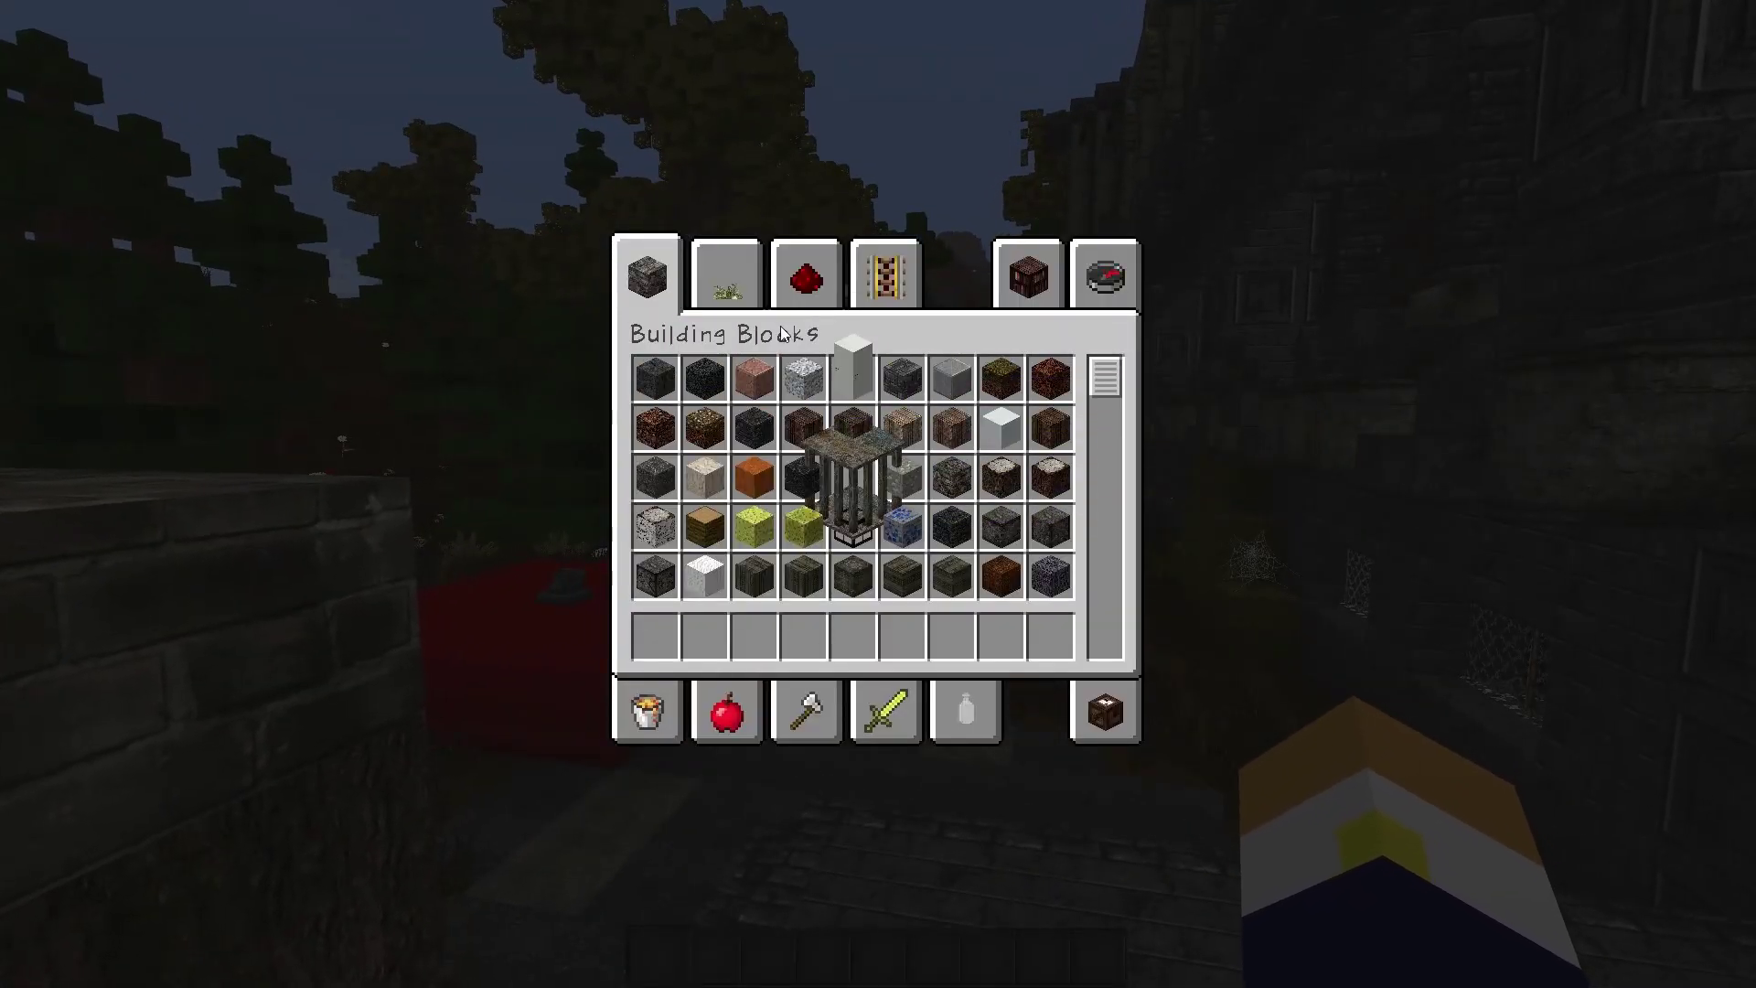
pyautogui.click(894, 703)
pyautogui.scroll(-10, 1015, 449)
pyautogui.scroll(6, 1016, 448)
pyautogui.click(783, 716)
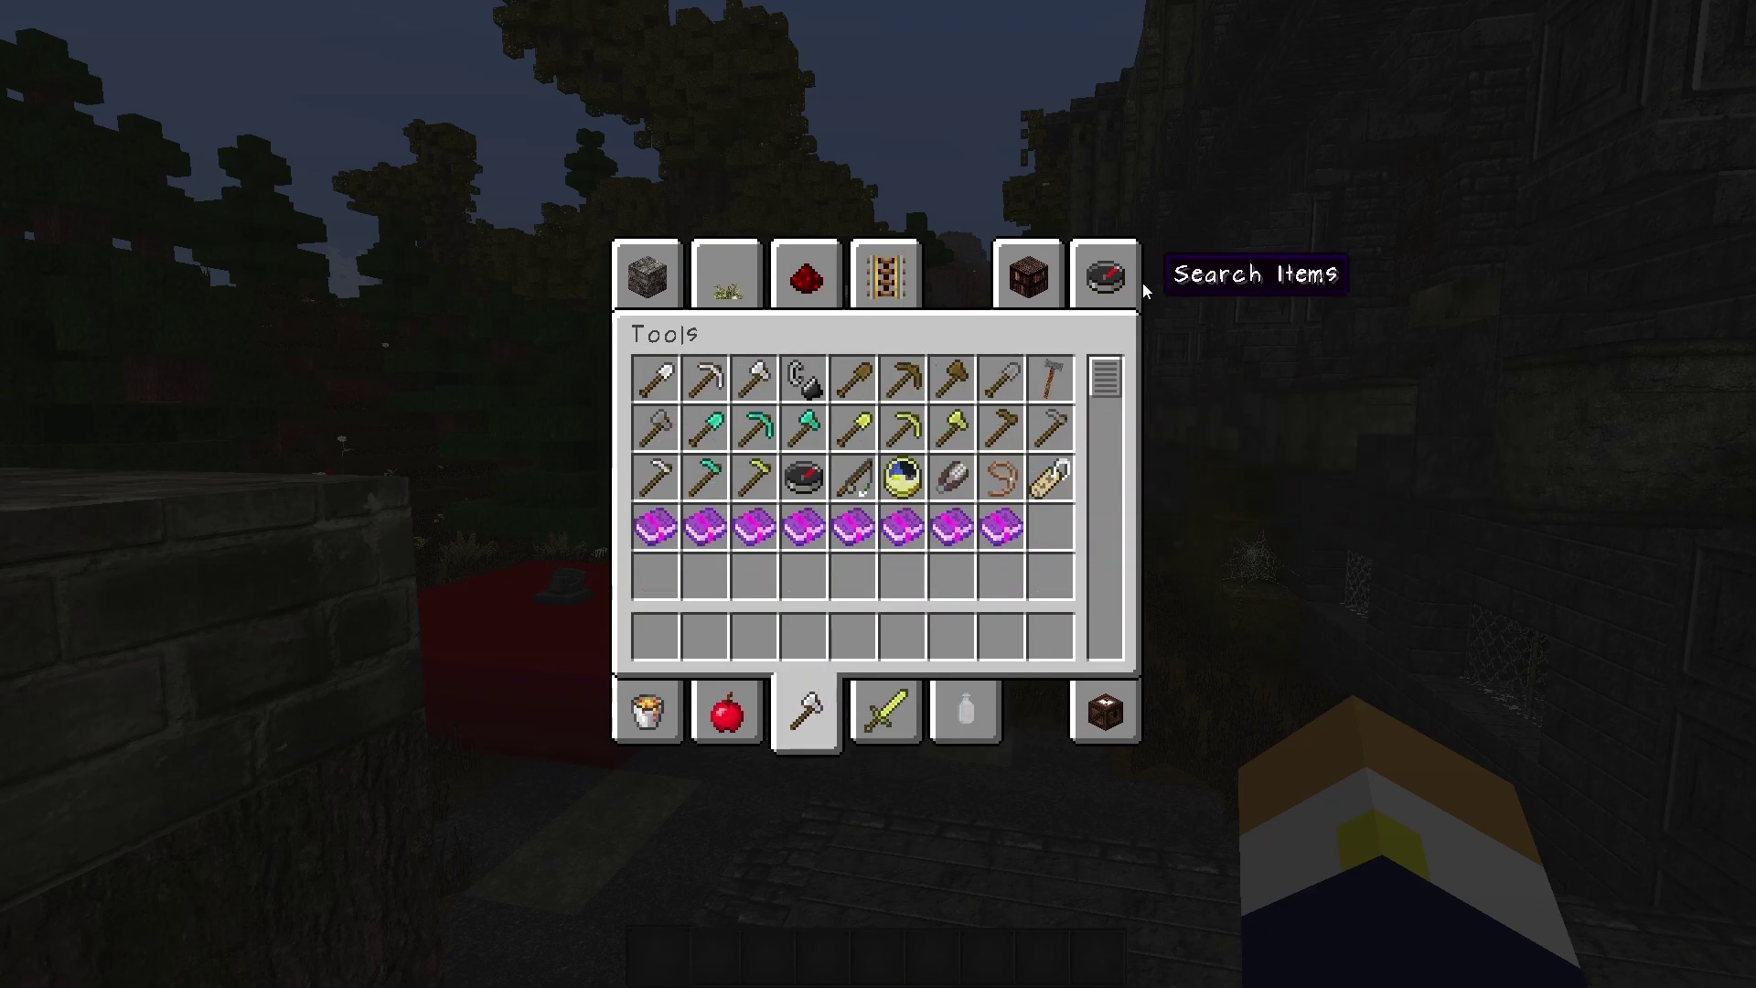
# Put the Heavy hammer and the diamond axe into the first two hotbar slots.
pyautogui.click(1050, 378)
pyautogui.click(655, 636)
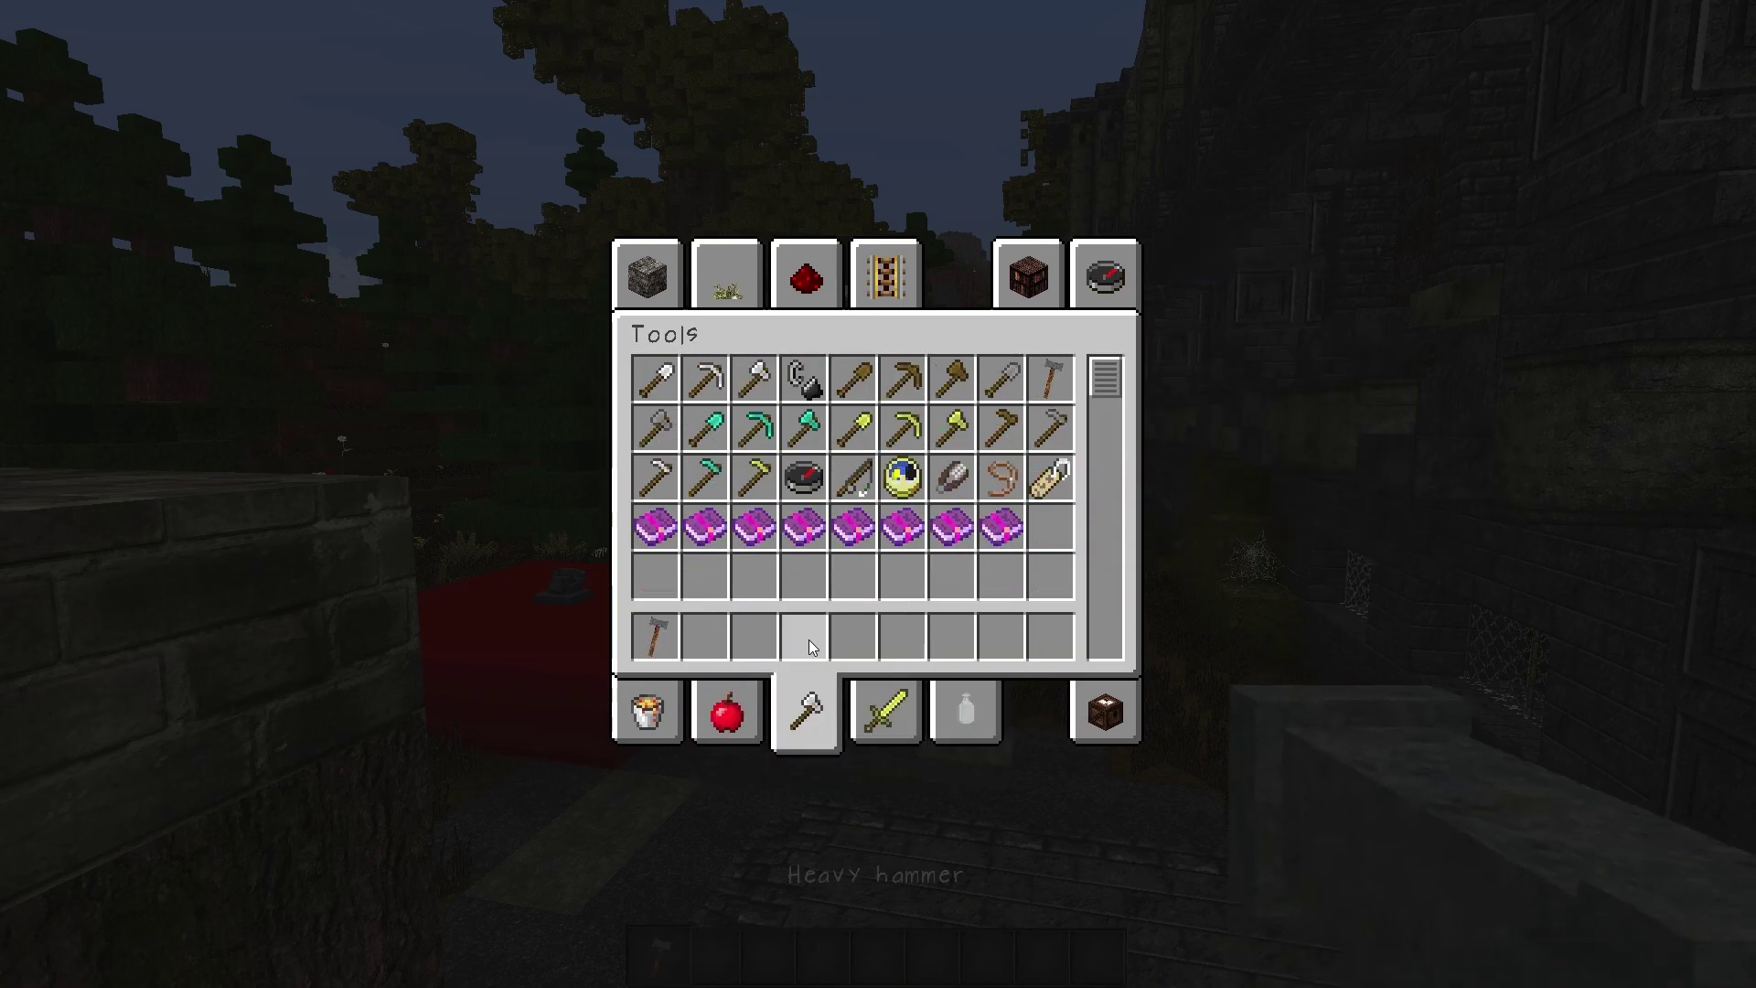
pyautogui.click(795, 428)
pyautogui.click(704, 636)
pyautogui.press('e')
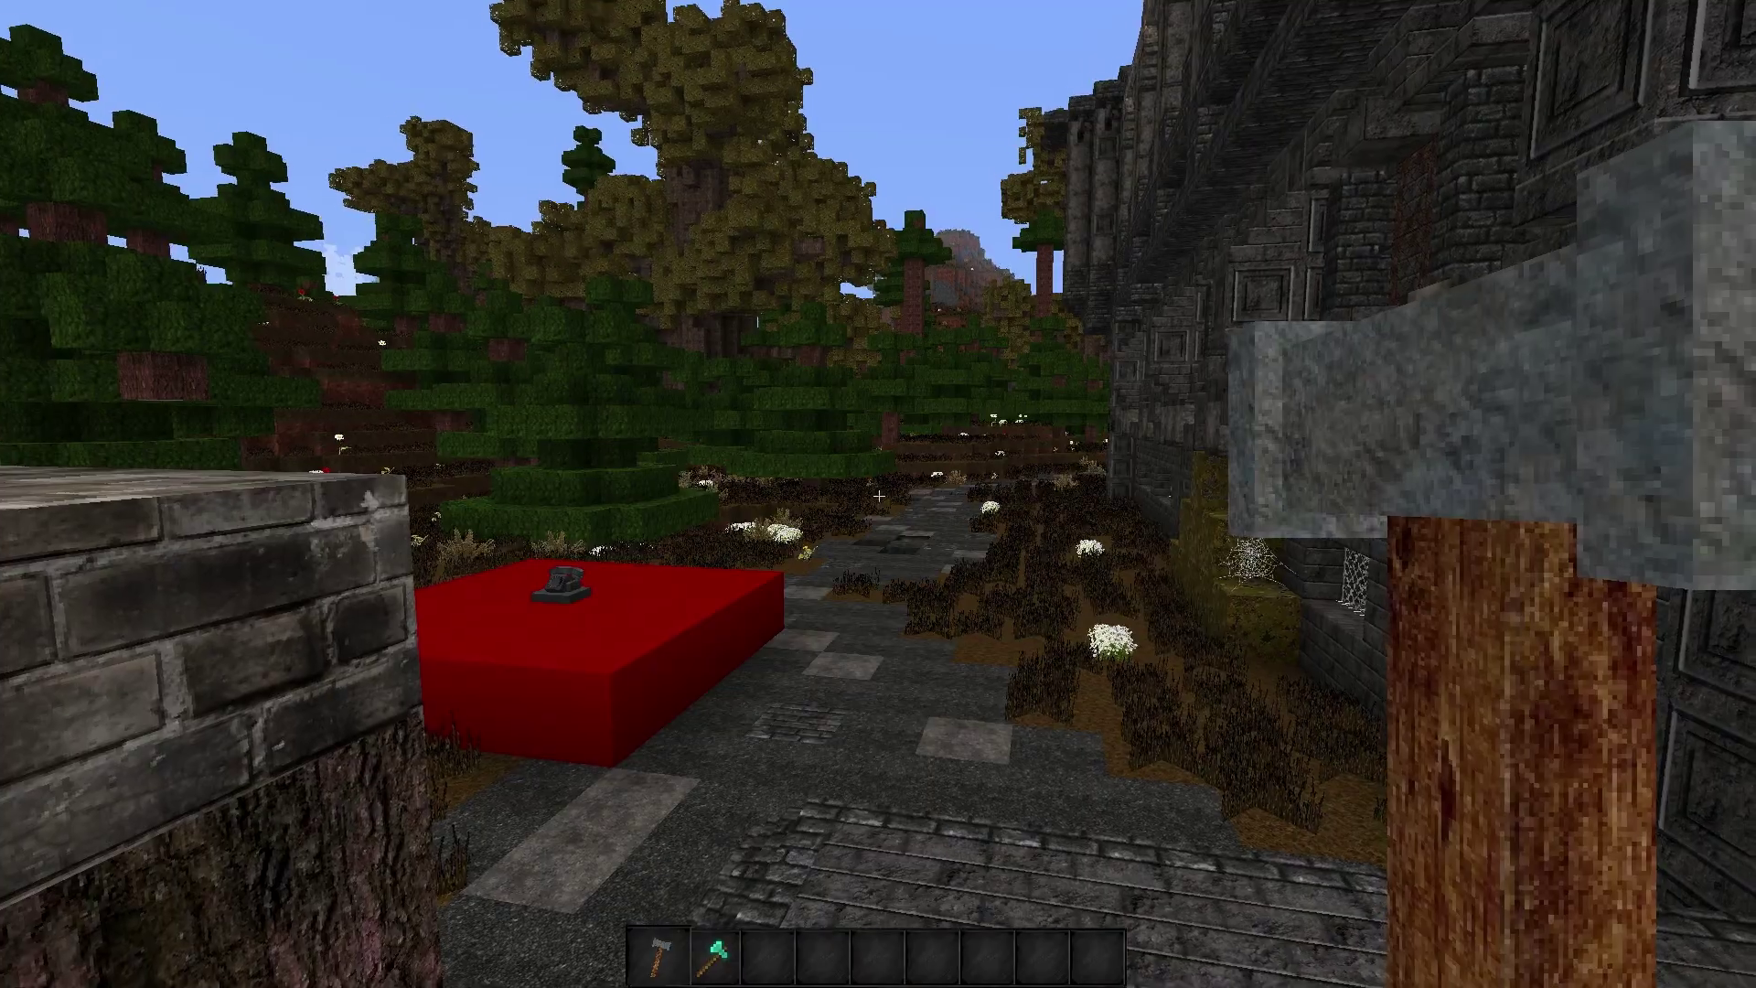
# Drop the axe from the hotbar and hold the Flashlight.
pyautogui.scroll(-1, 878, 494)
pyautogui.press('q')
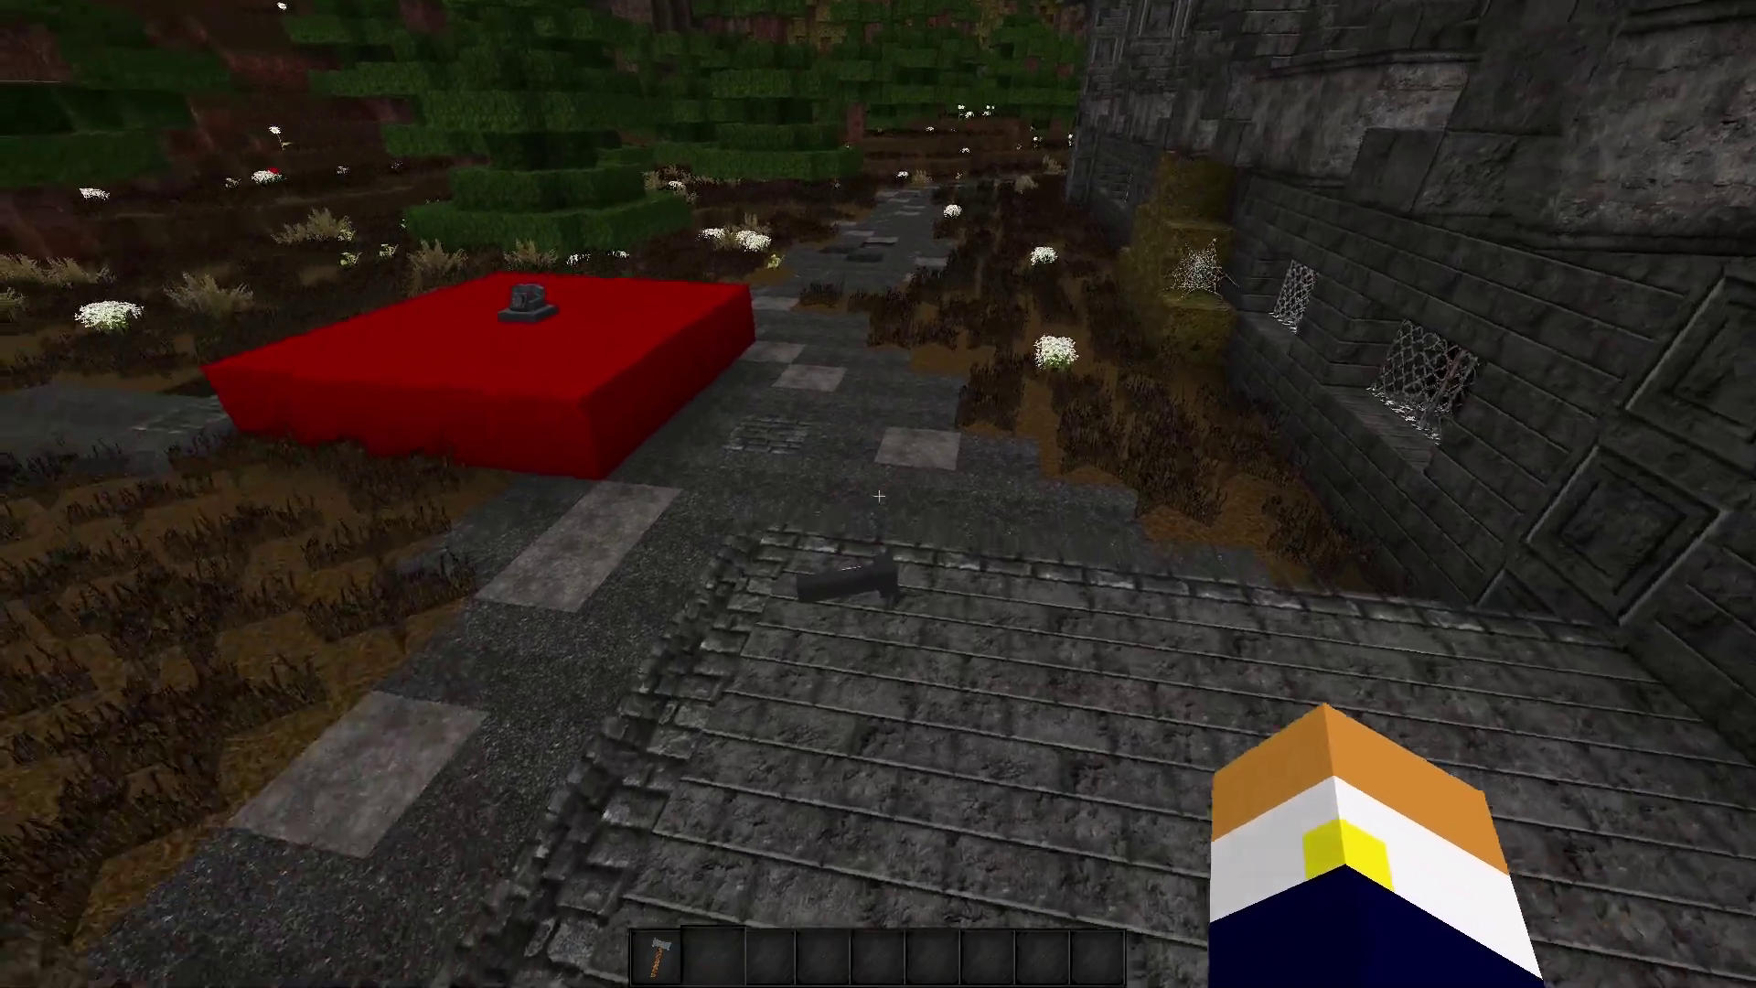
pyautogui.press('w')
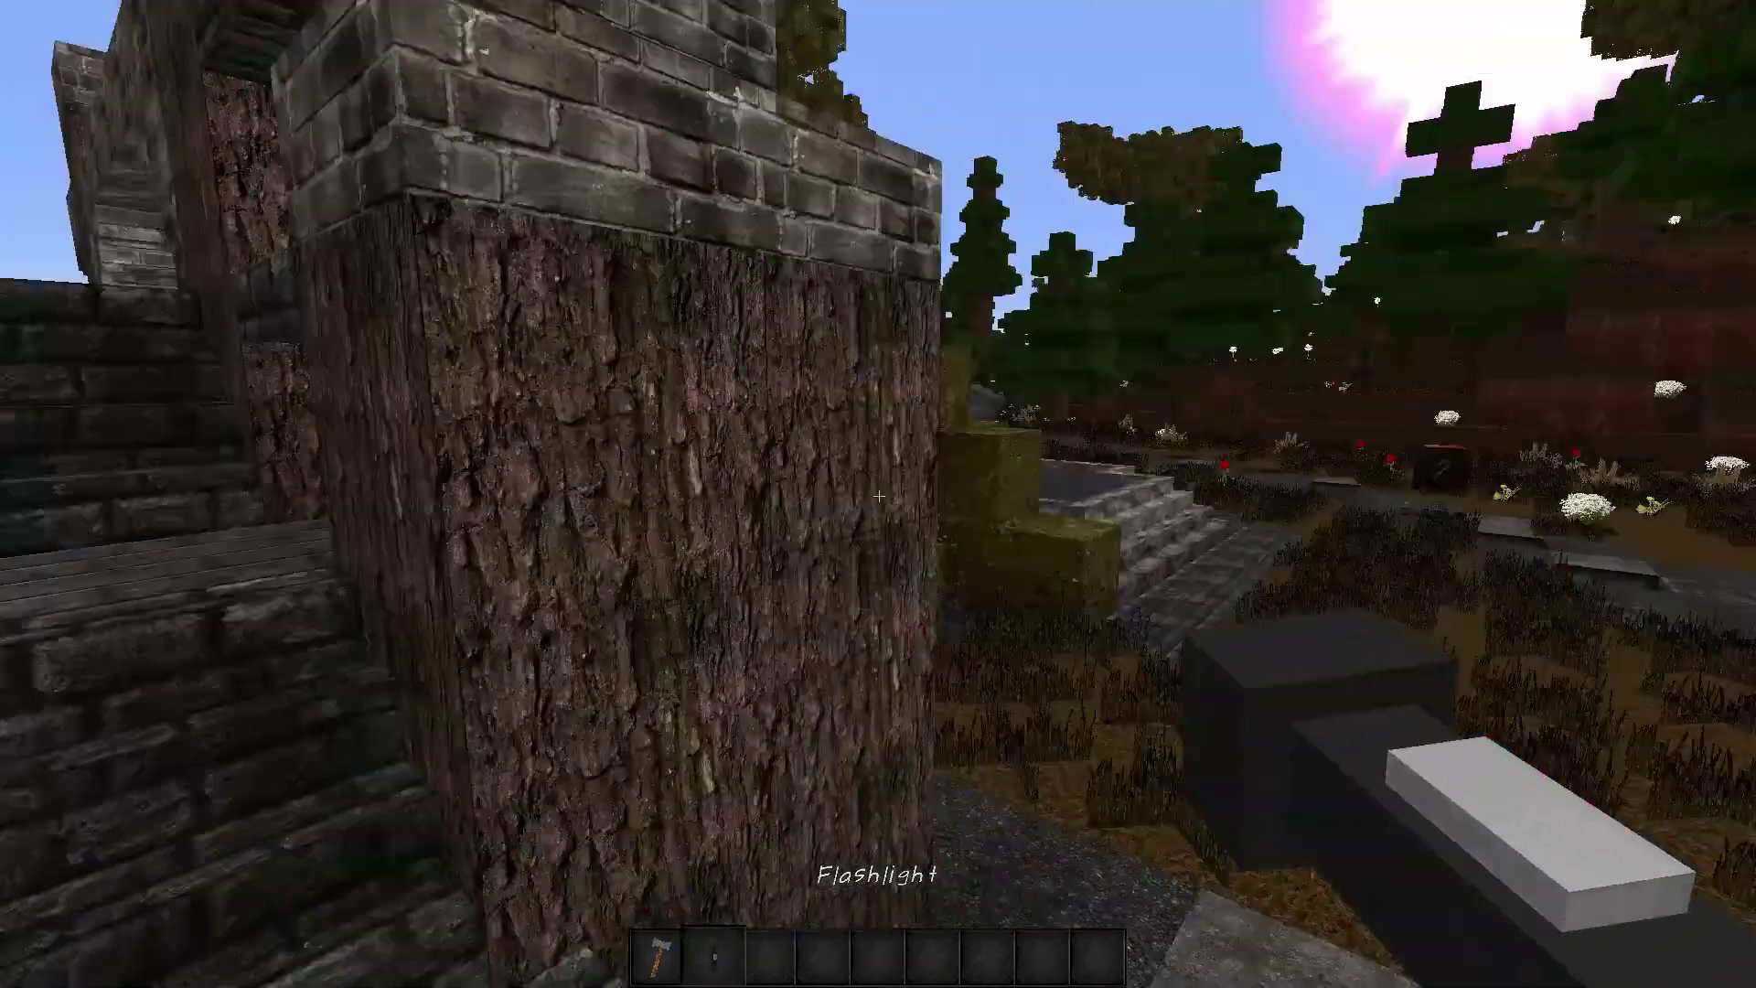
# Check the item textures in the inventory's Foodstuffs, Brewing and Building Blocks categories.
pyautogui.press('e')
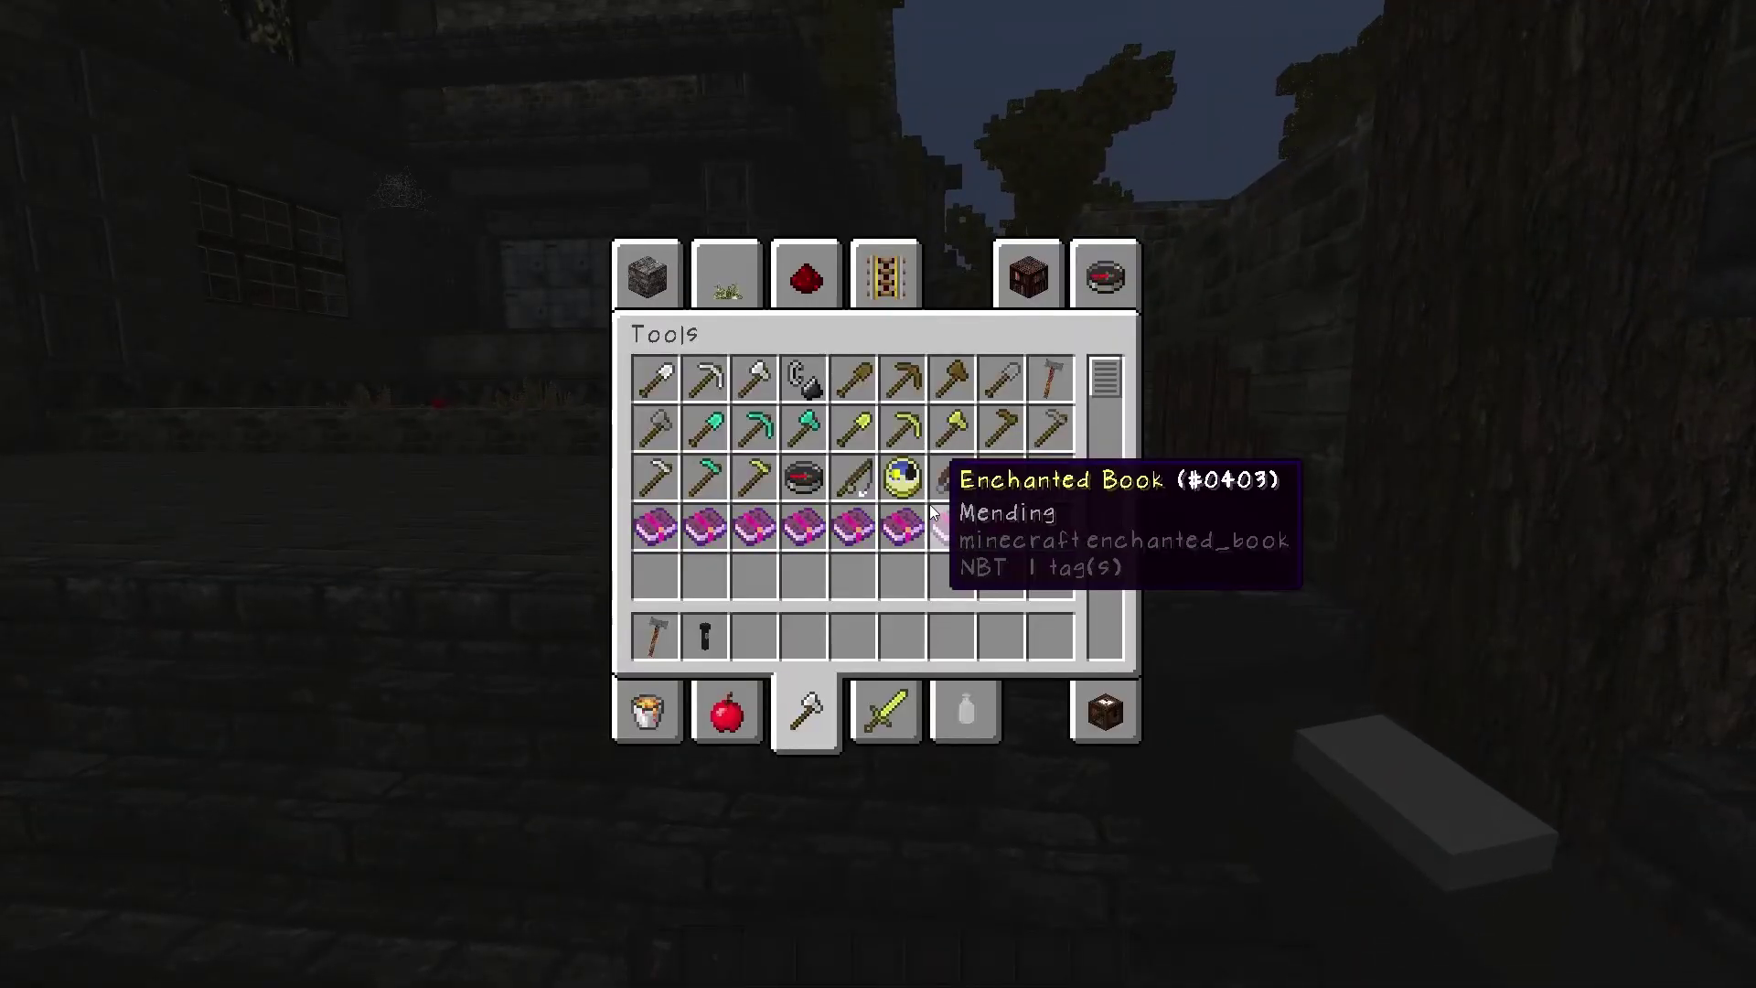
pyautogui.click(709, 729)
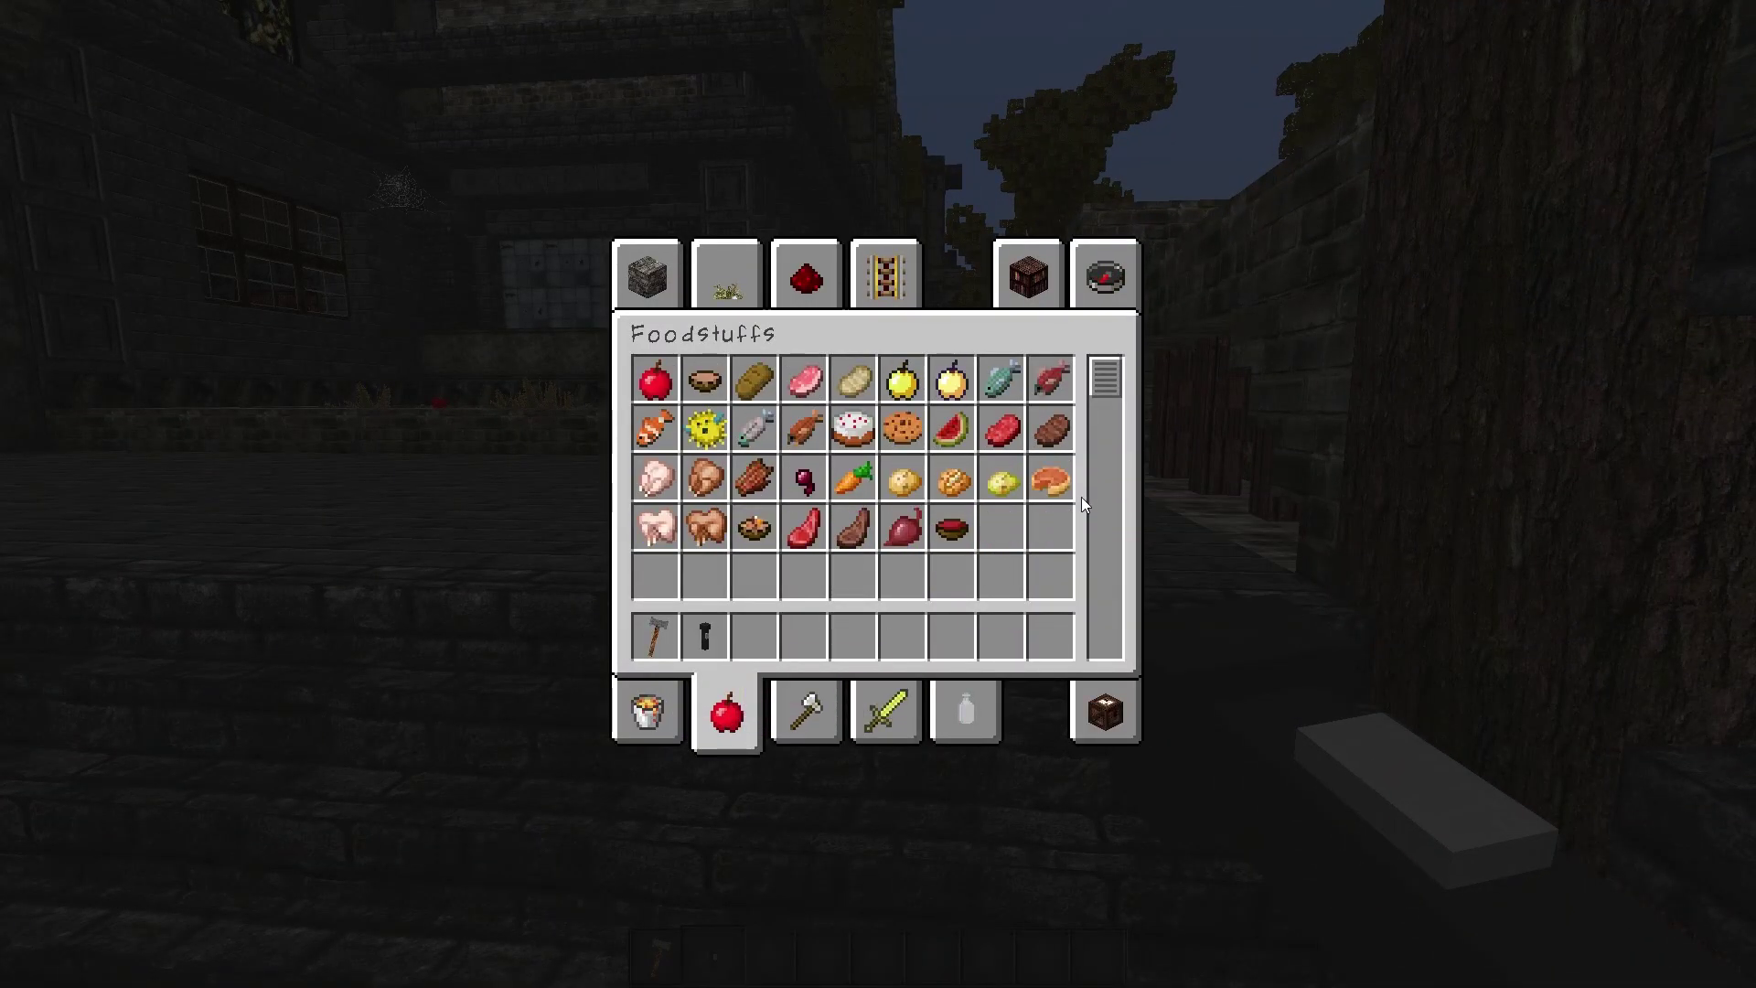
pyautogui.click(964, 712)
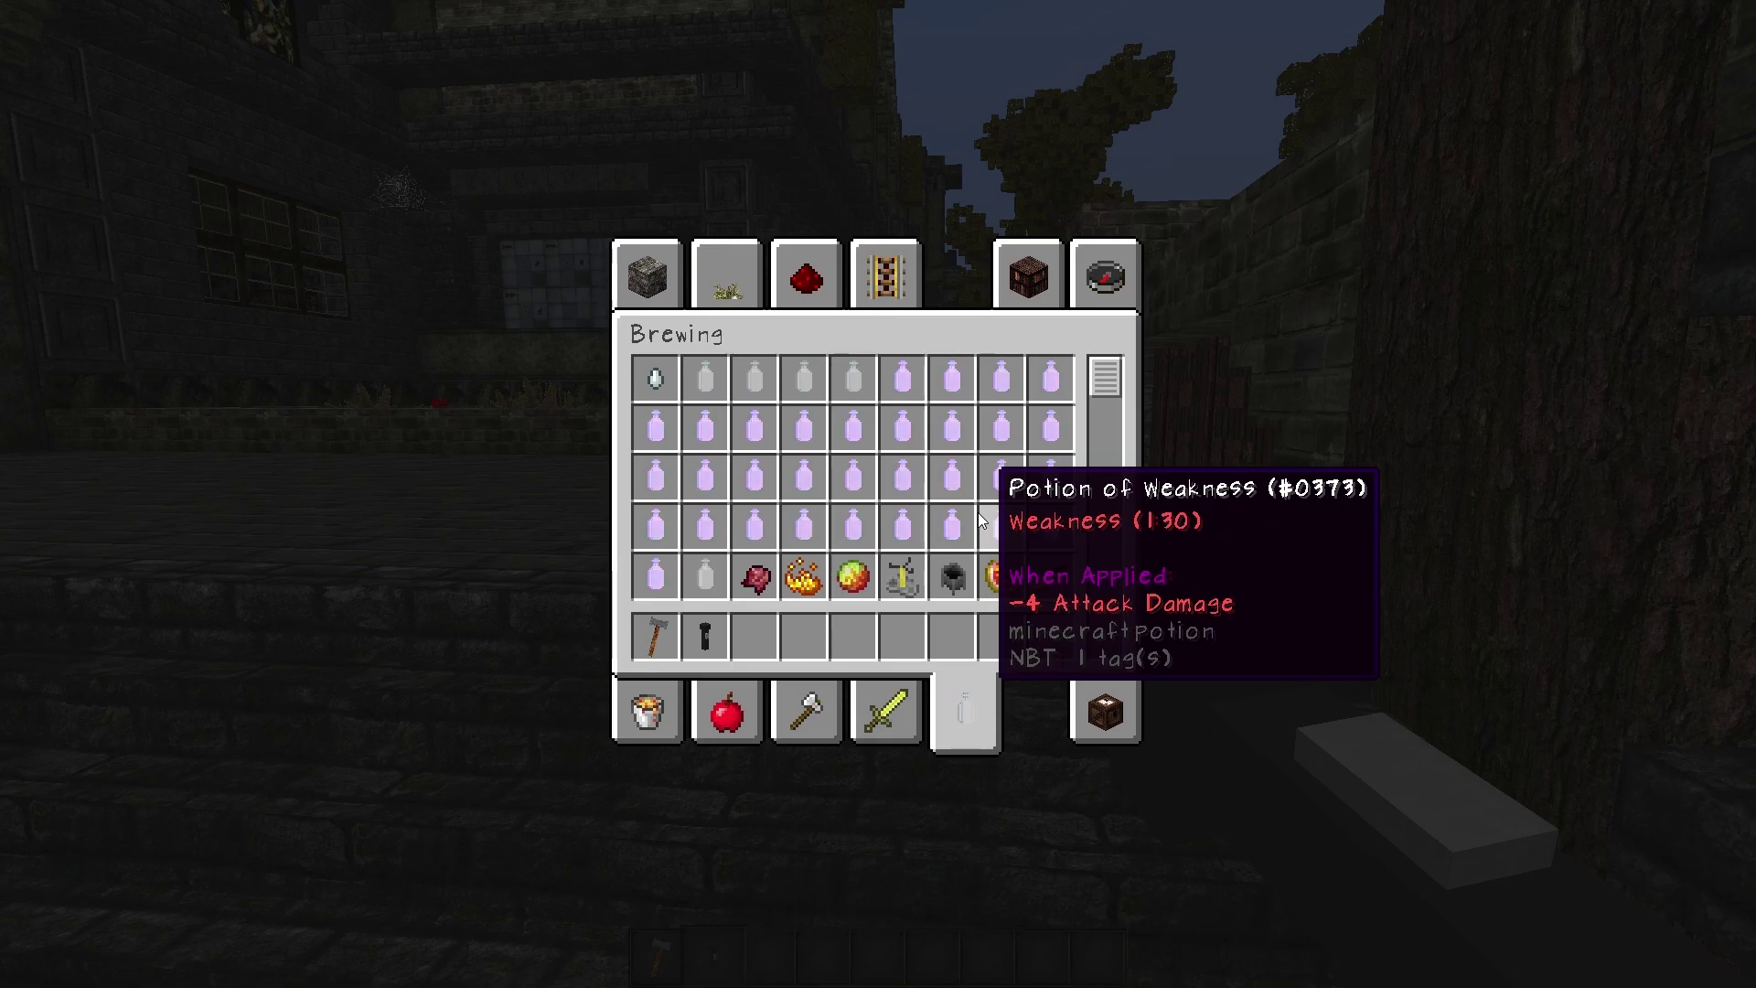
pyautogui.click(665, 279)
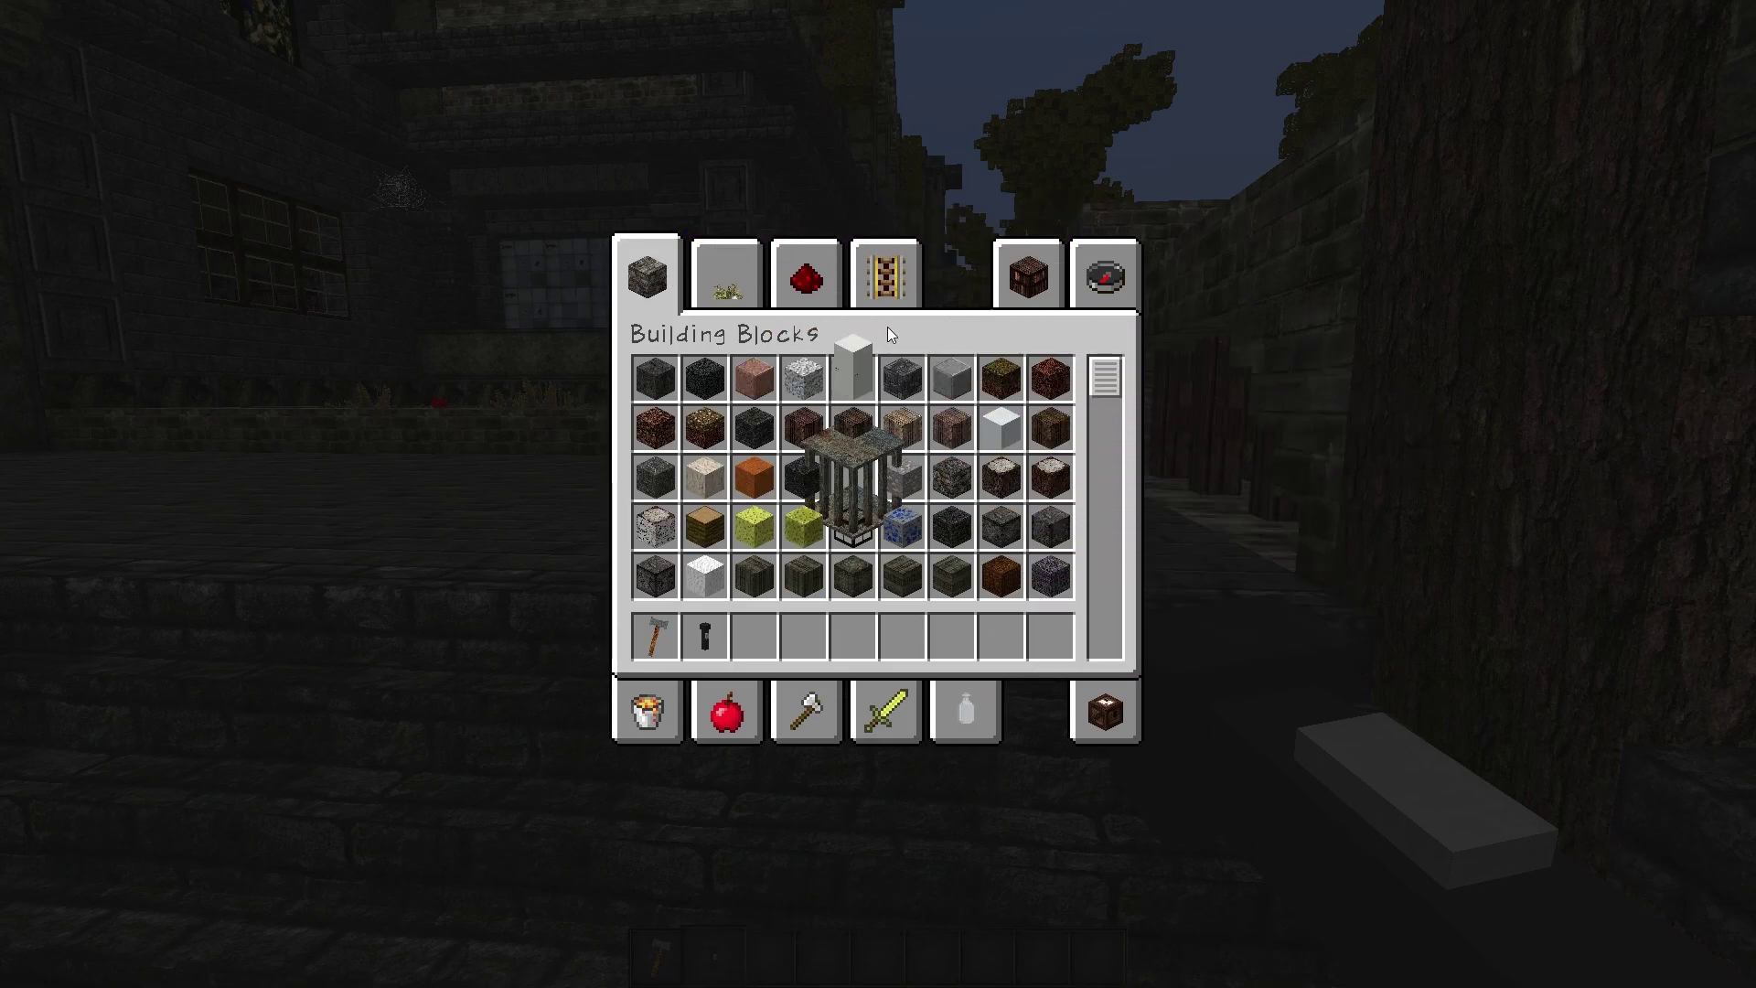
pyautogui.press('e')
# Fly from the building over the forest to the stone bridge and inspect the landscape and water textures.
pyautogui.press('w')
pyautogui.scroll(-1, 878, 494)
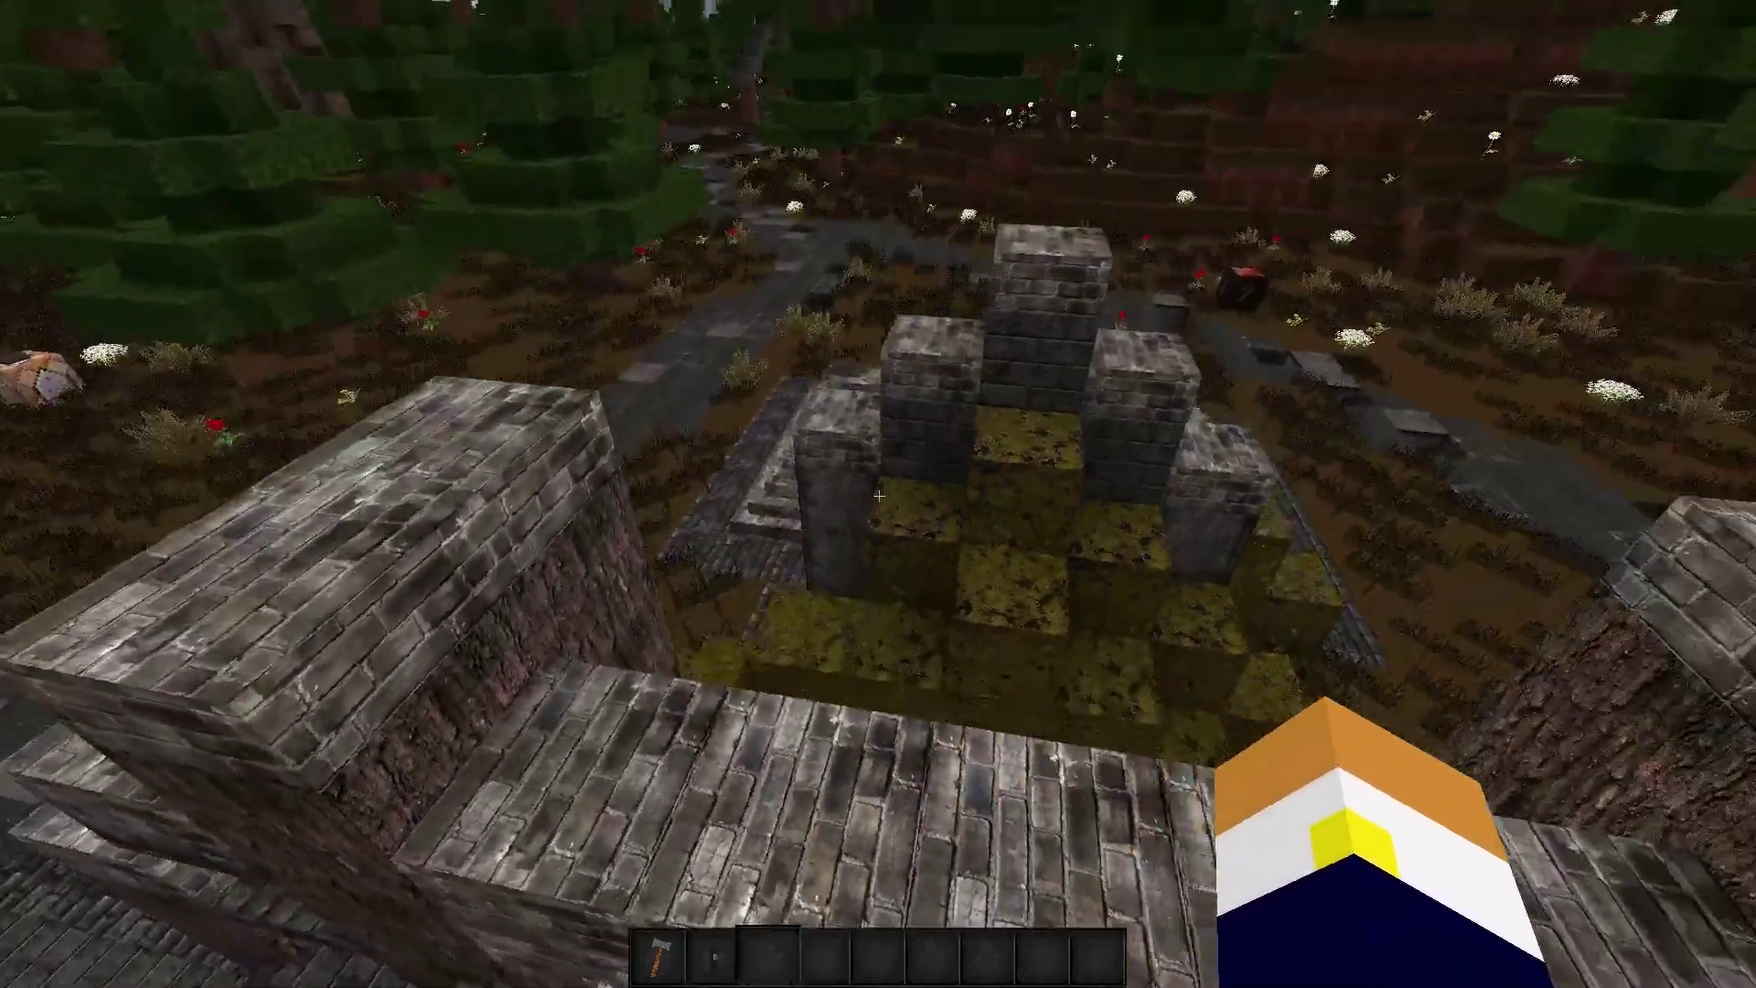
pyautogui.press('w')
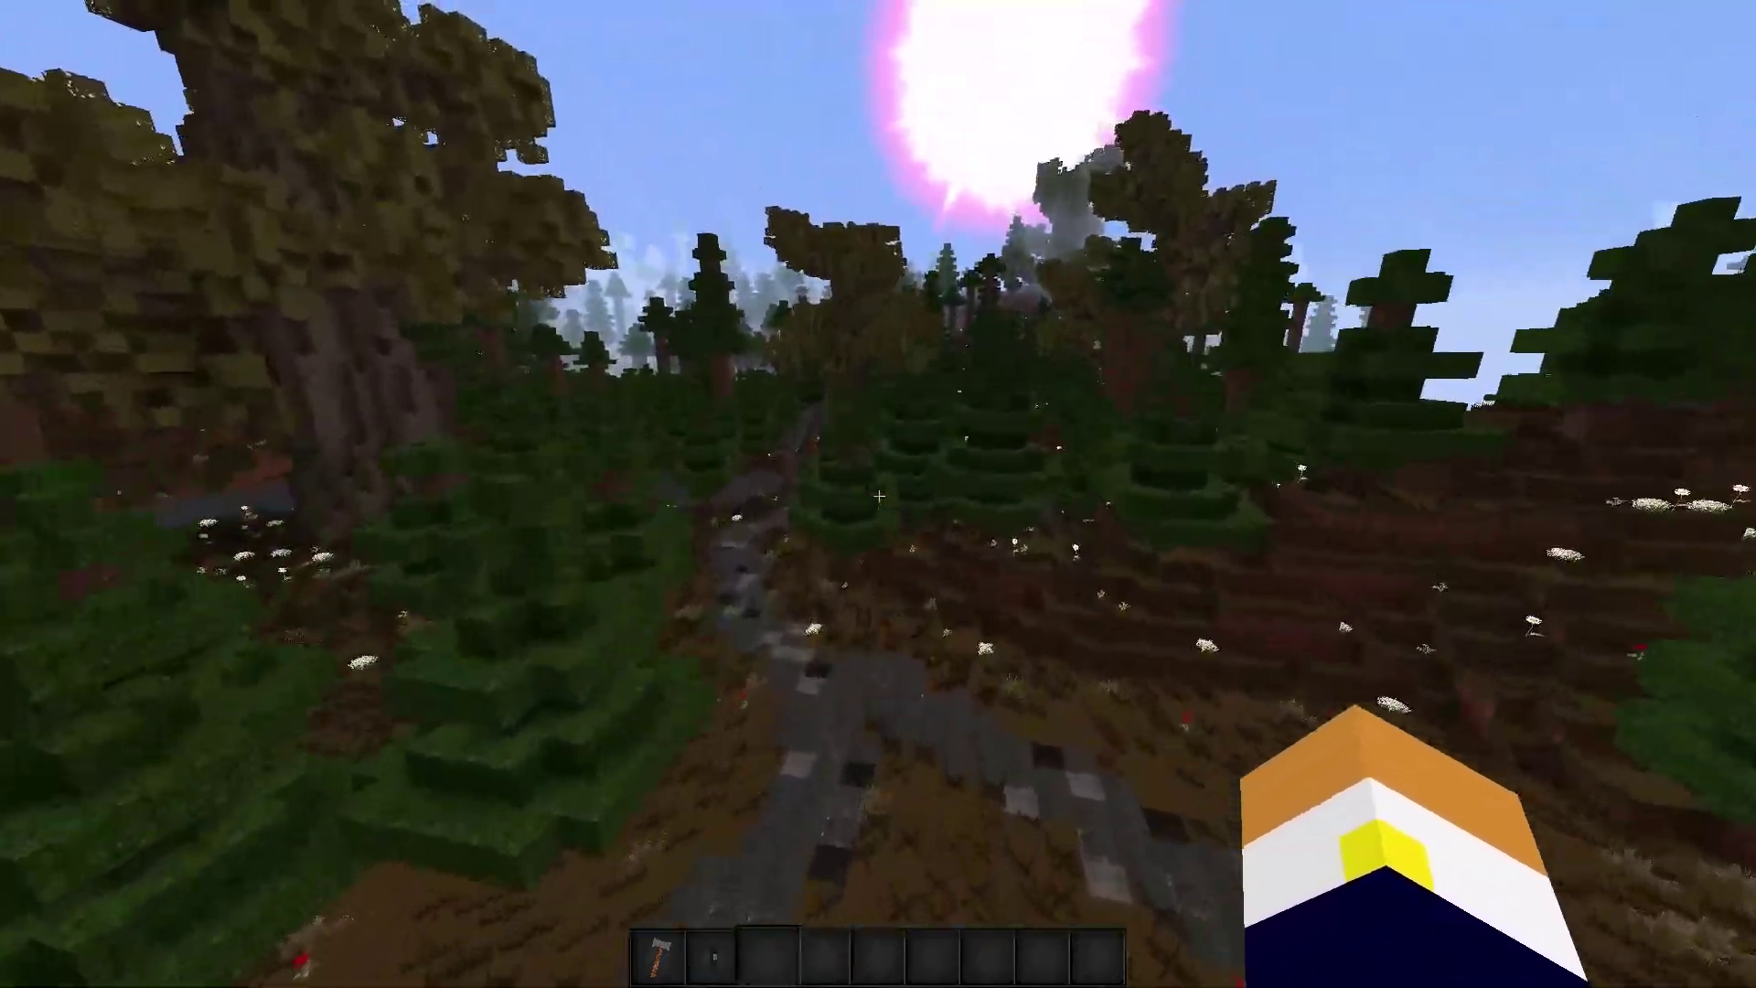
pyautogui.press('w')
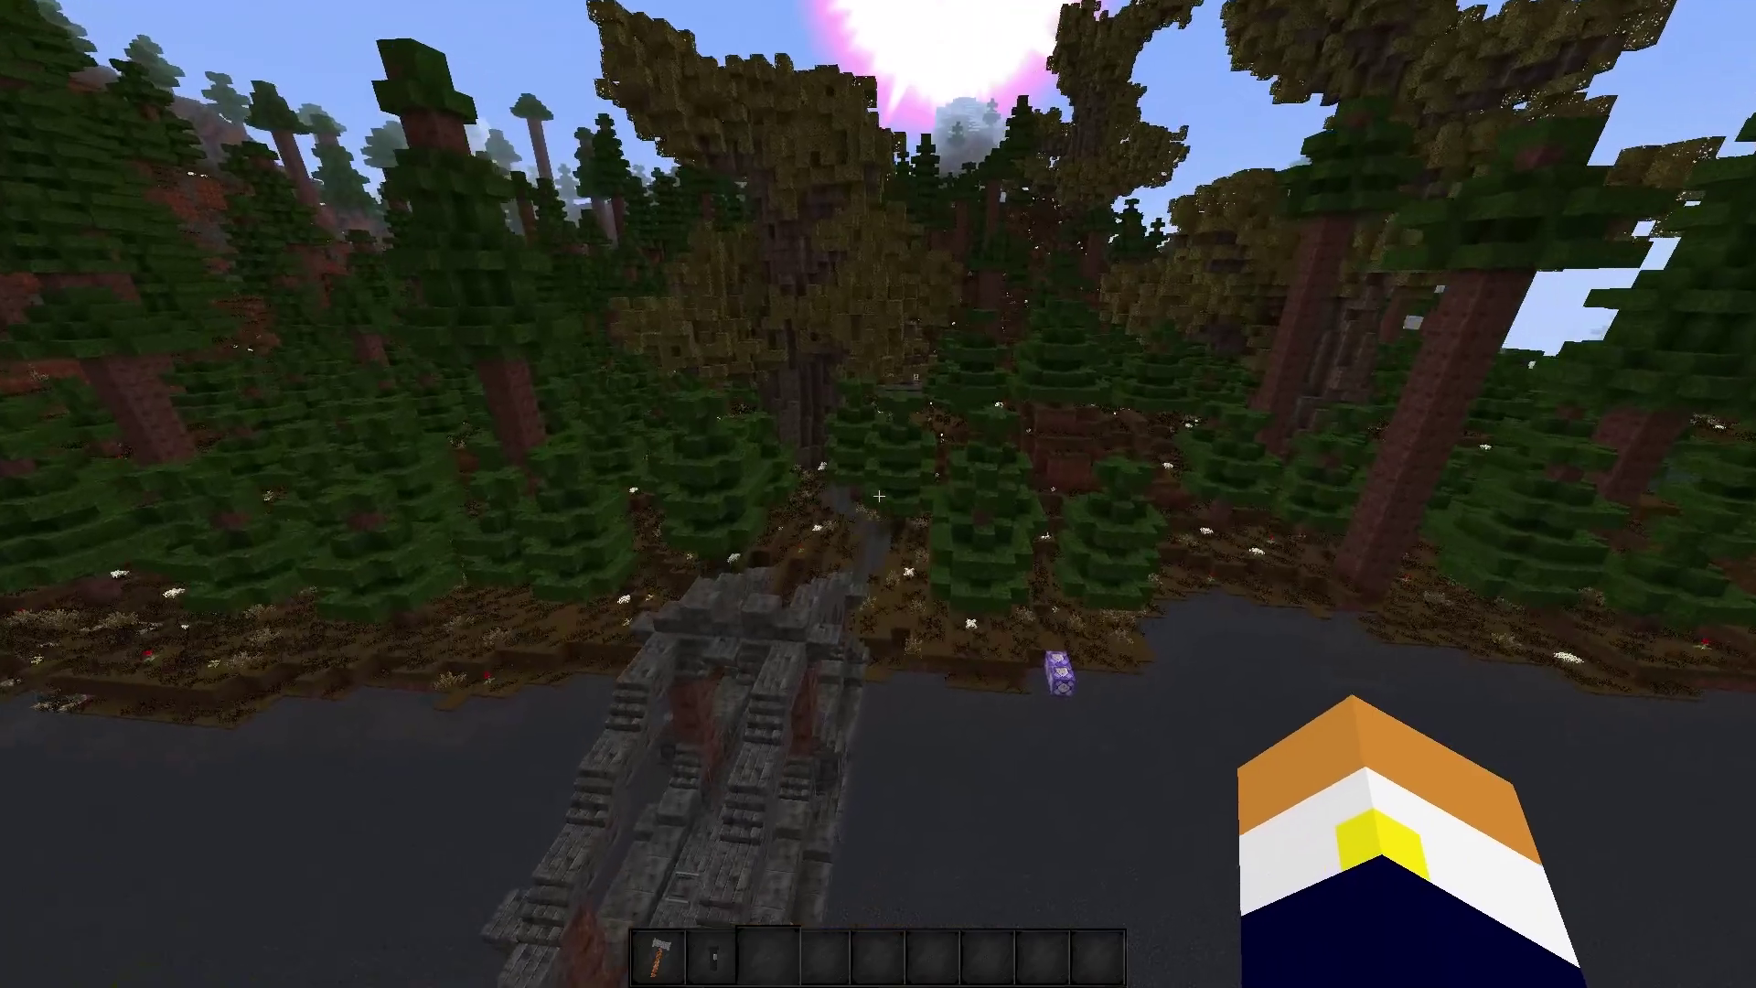
pyautogui.press('w')
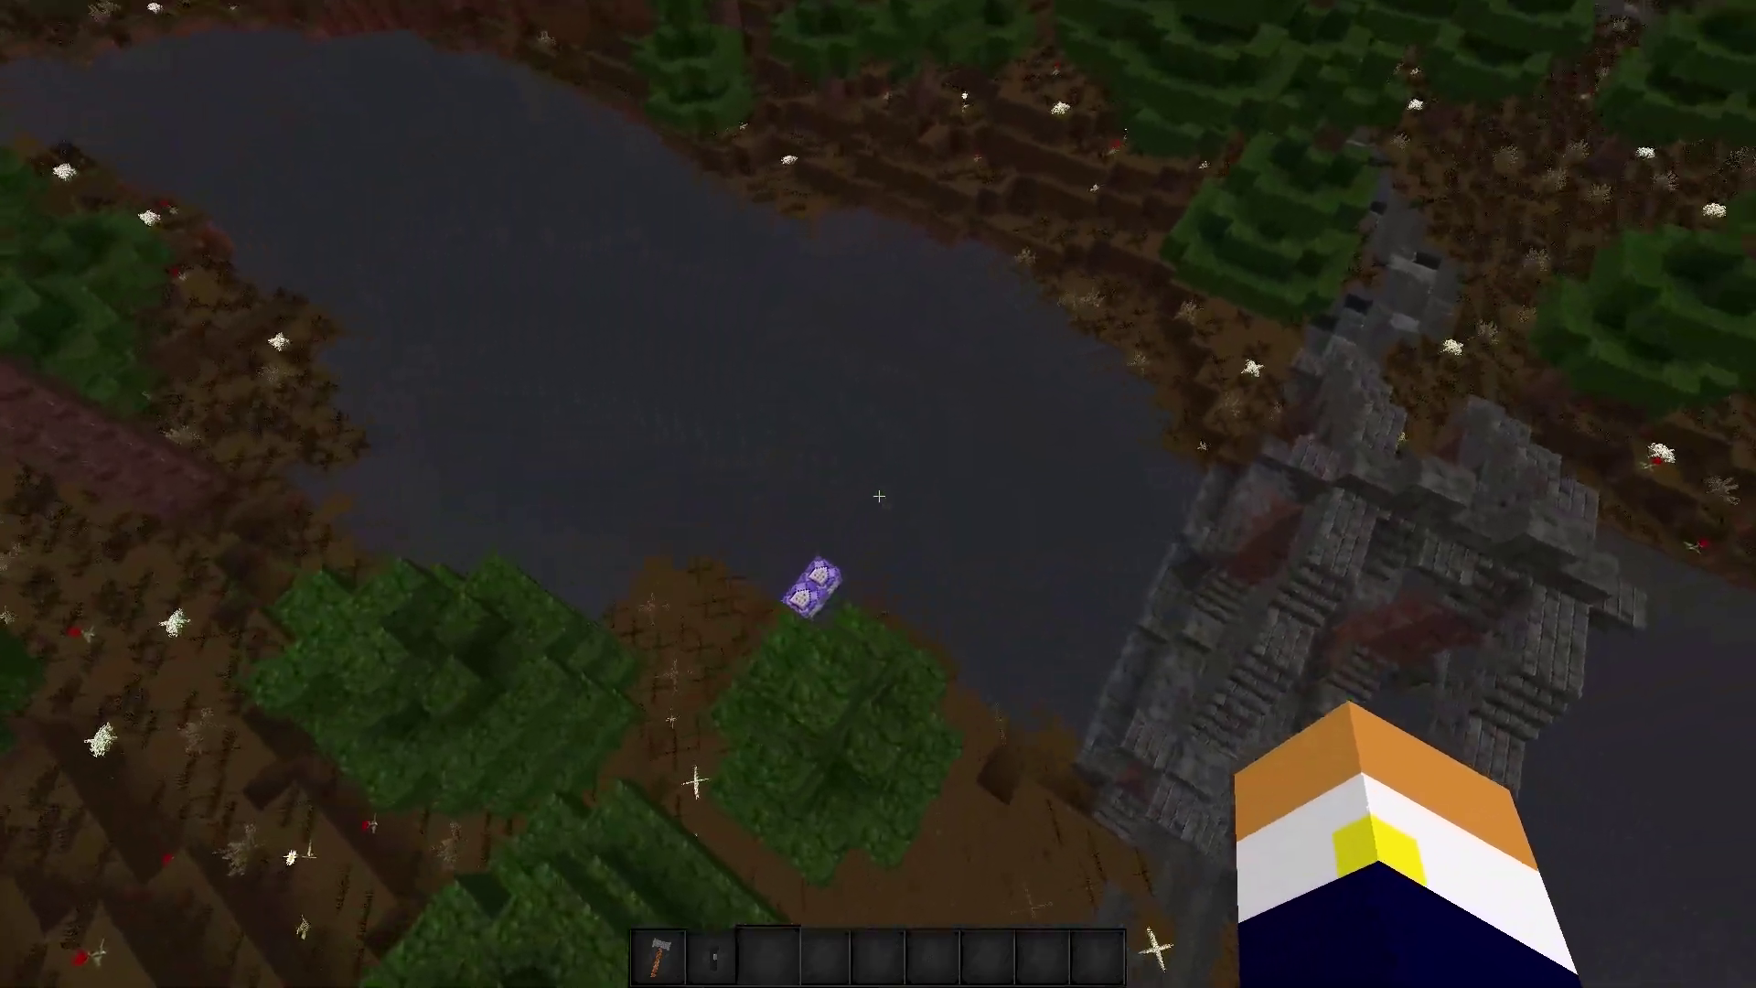